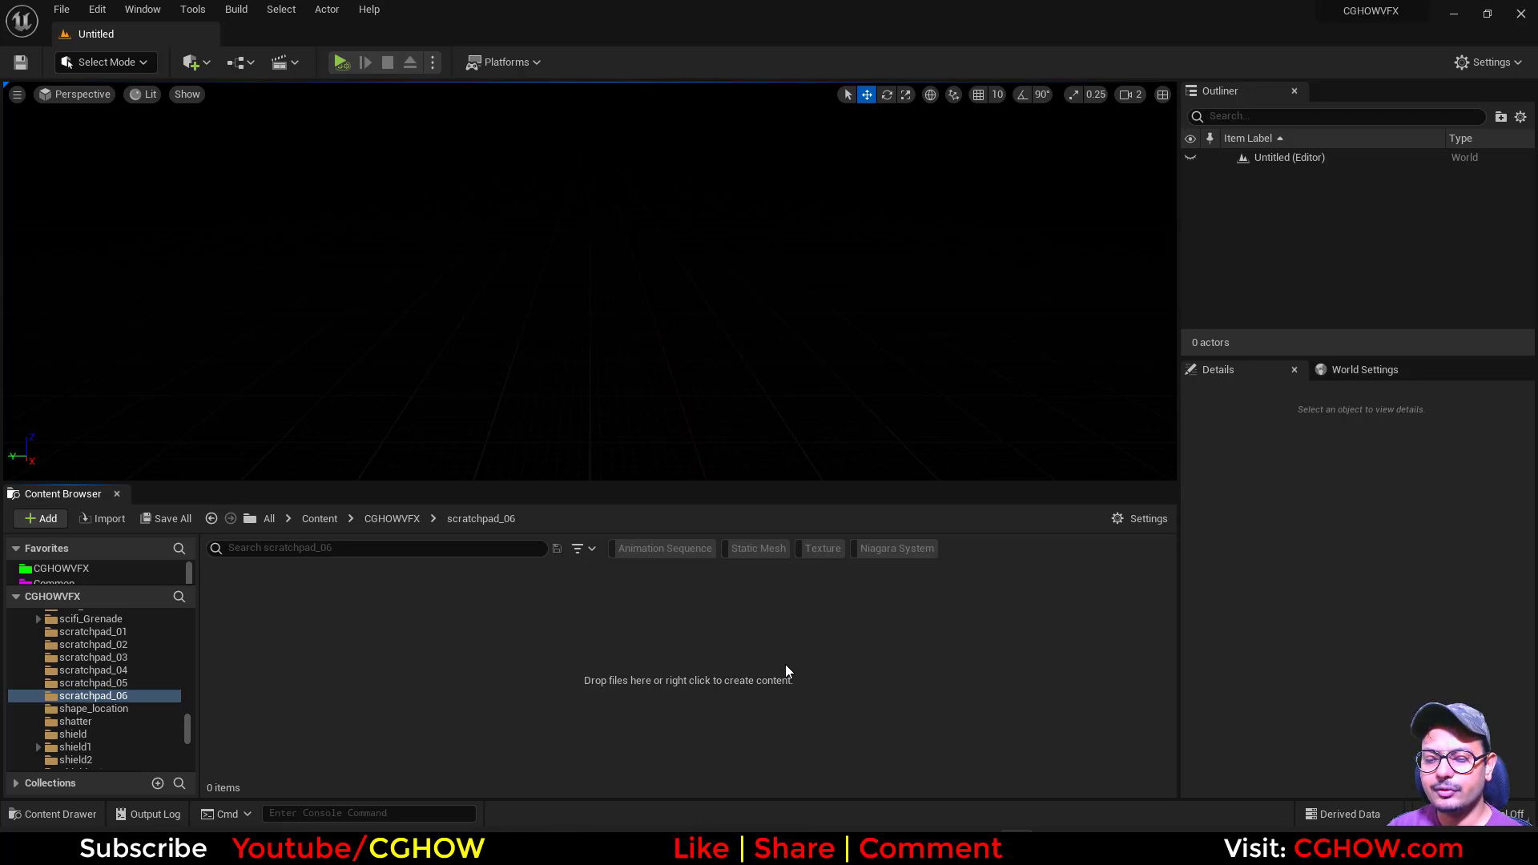
Create a Niagara system from the Fountain emitter template in the scratchpad_06 folder, keep its default name and open it
right_click(408, 639)
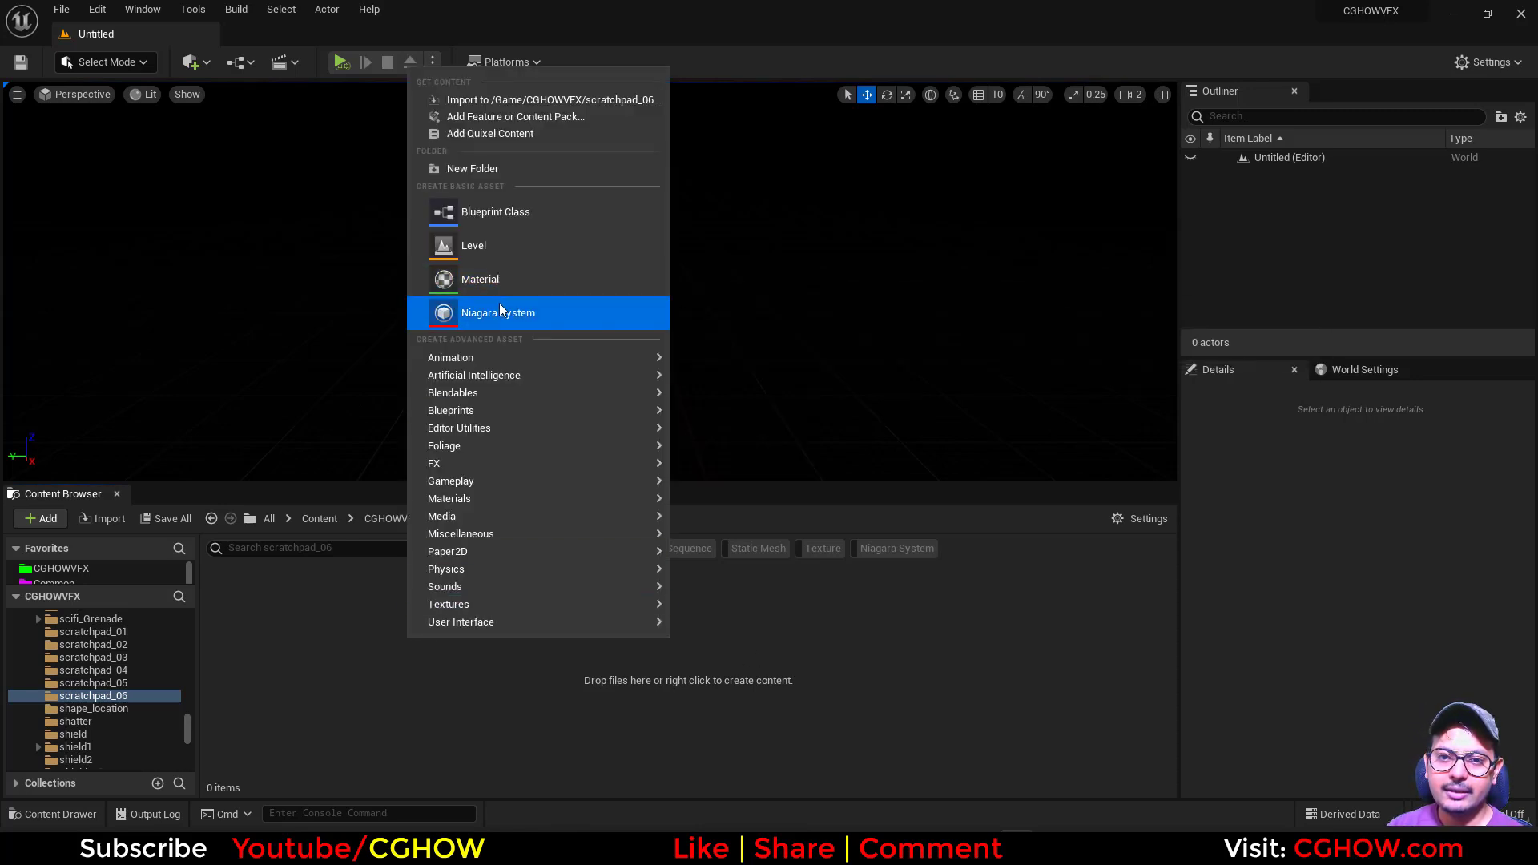
click(501, 313)
click(753, 651)
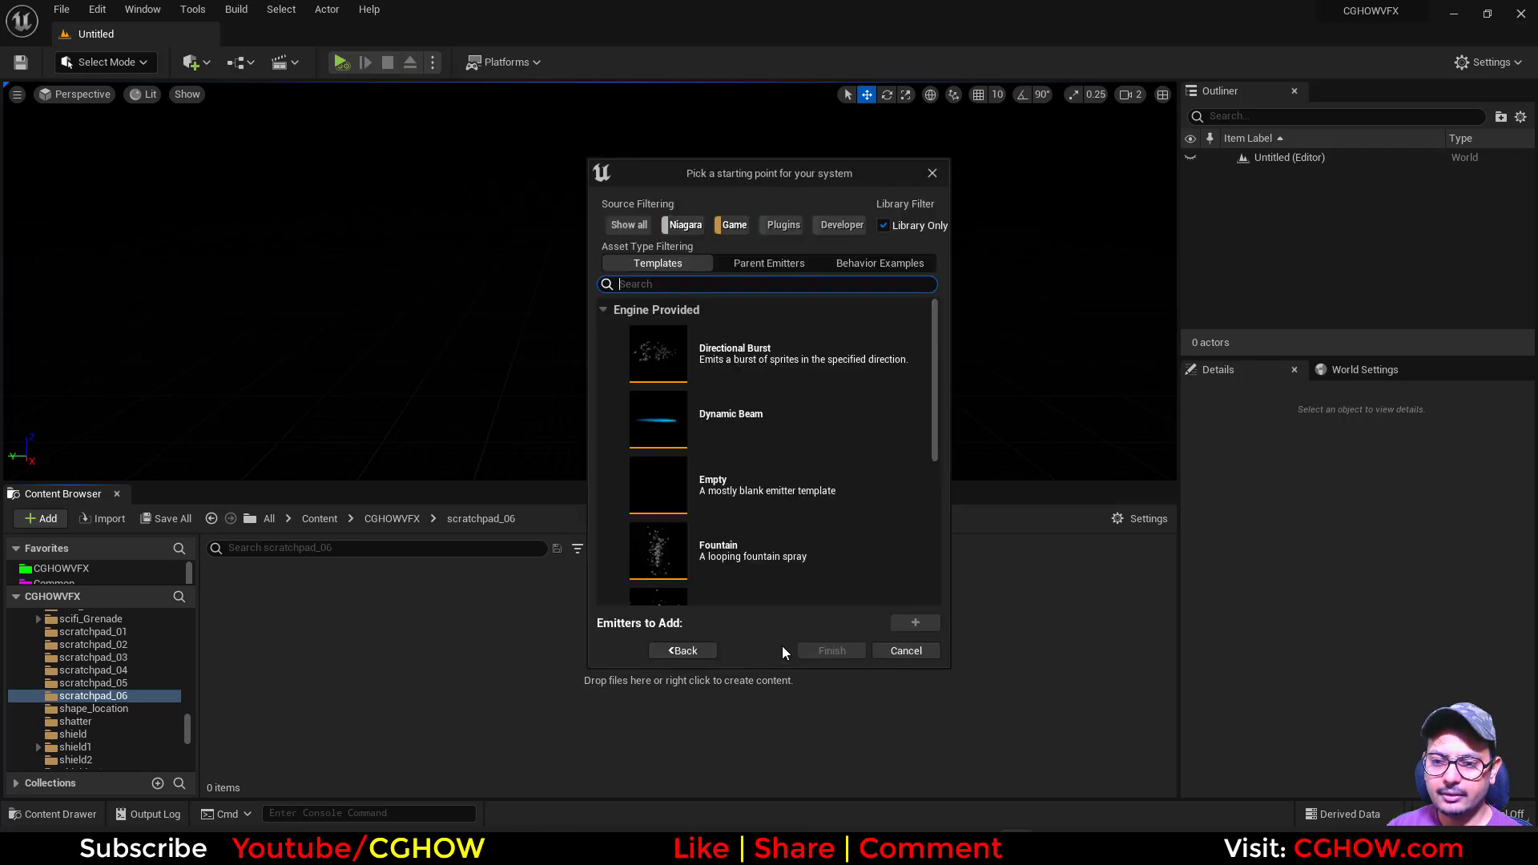
click(844, 560)
click(915, 620)
click(833, 650)
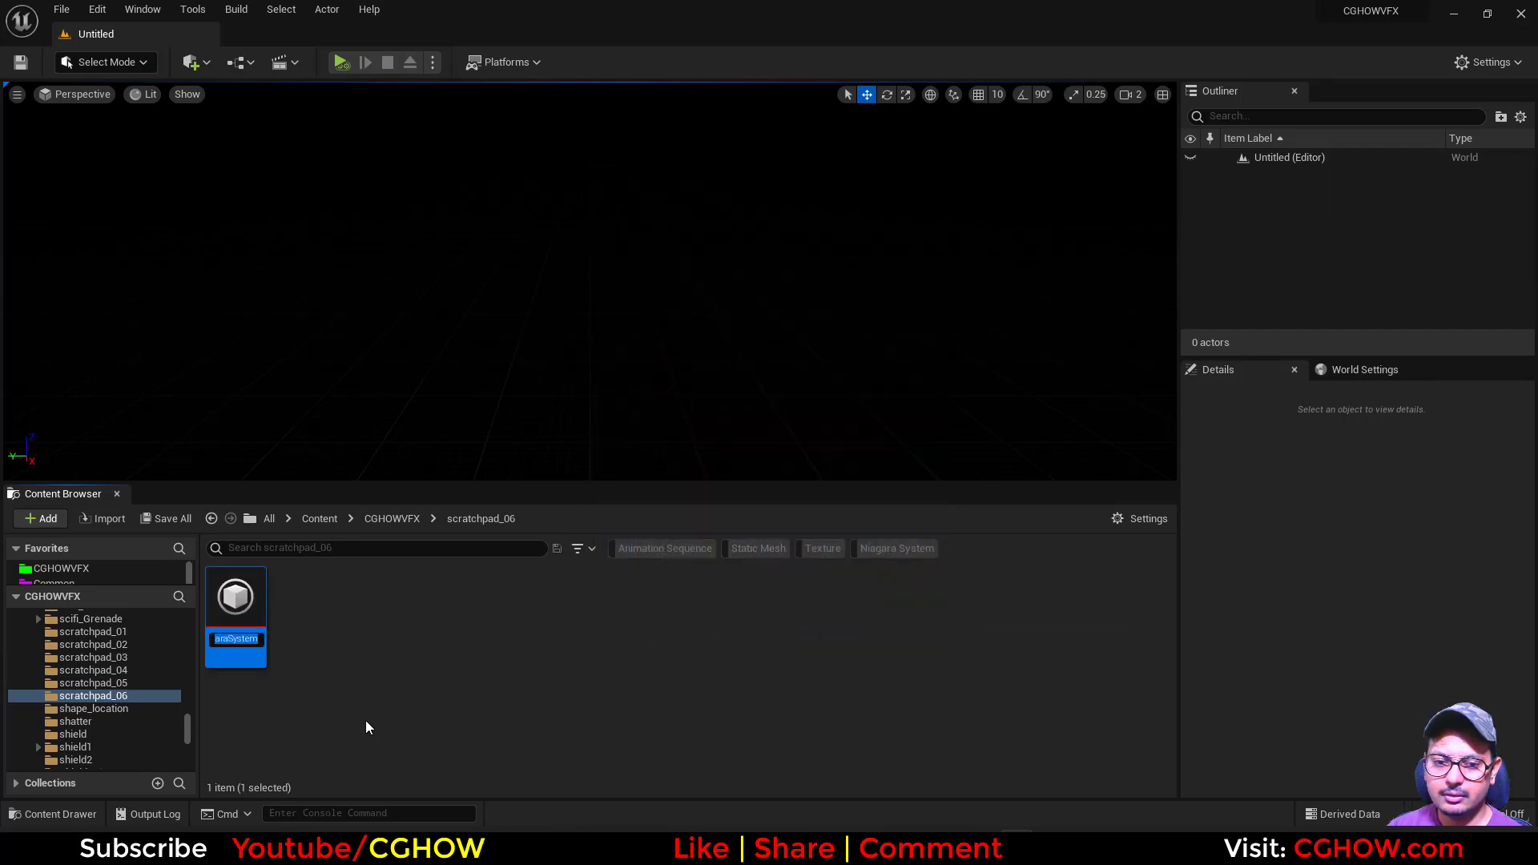
key(Return)
double_click(236, 605)
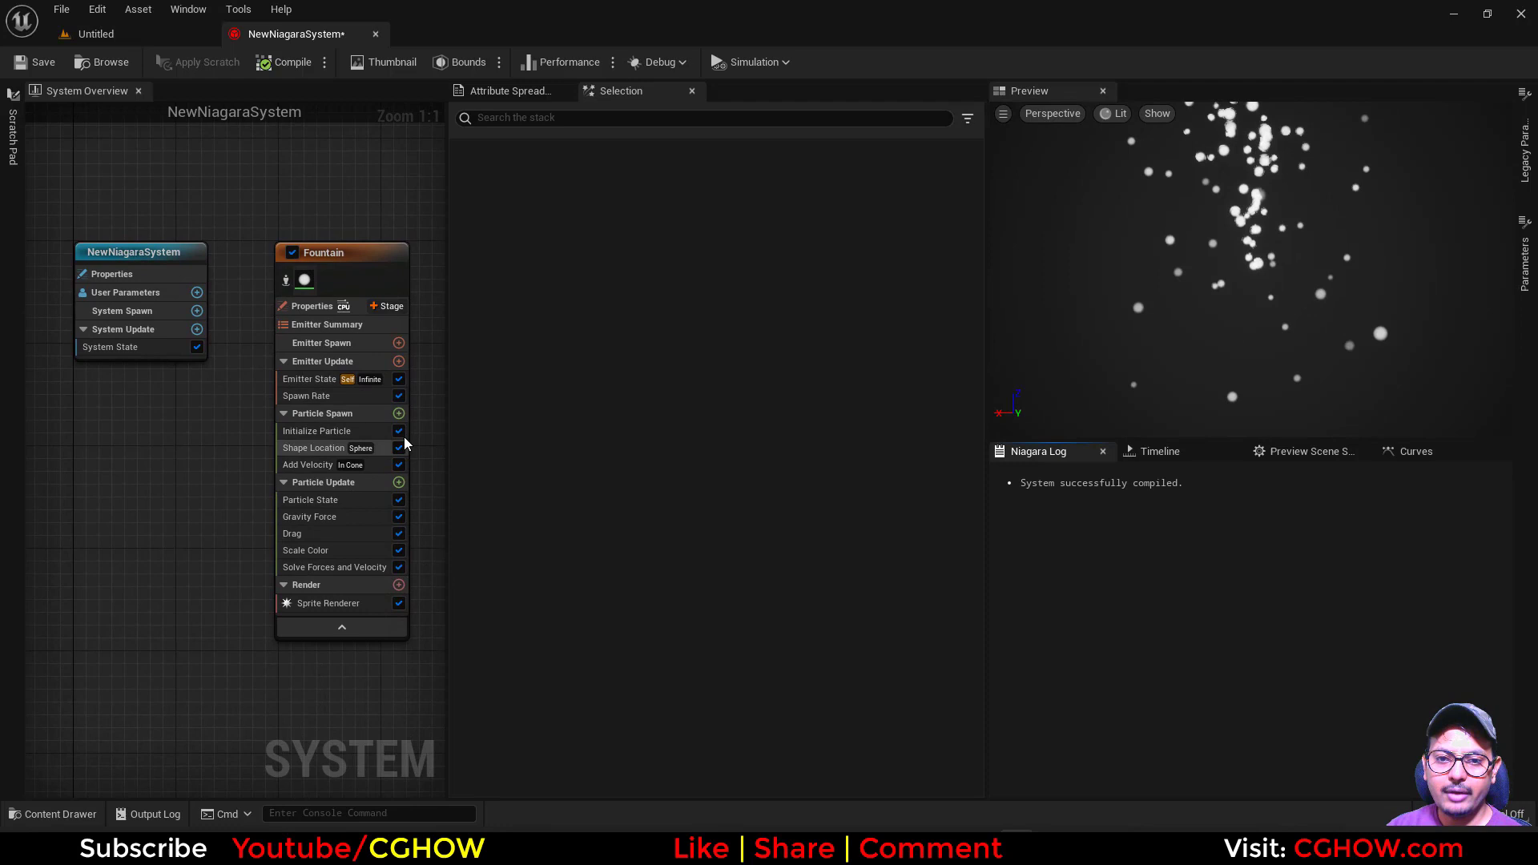
Look through the available Particle Spawn modules for skeletal mesh and mesh reproduction modules
click(398, 413)
text(skel)
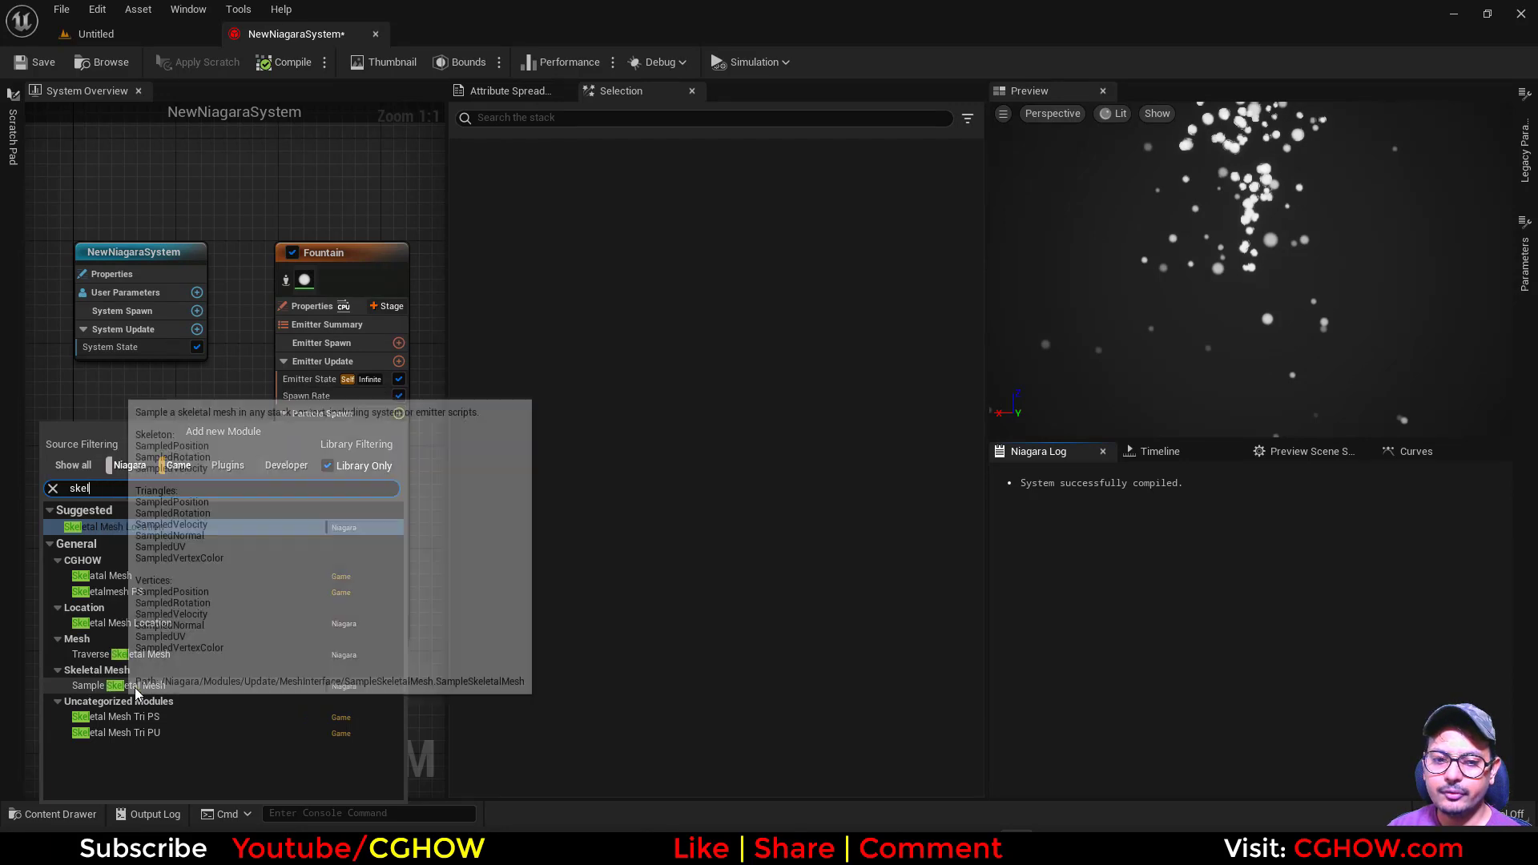
click(229, 528)
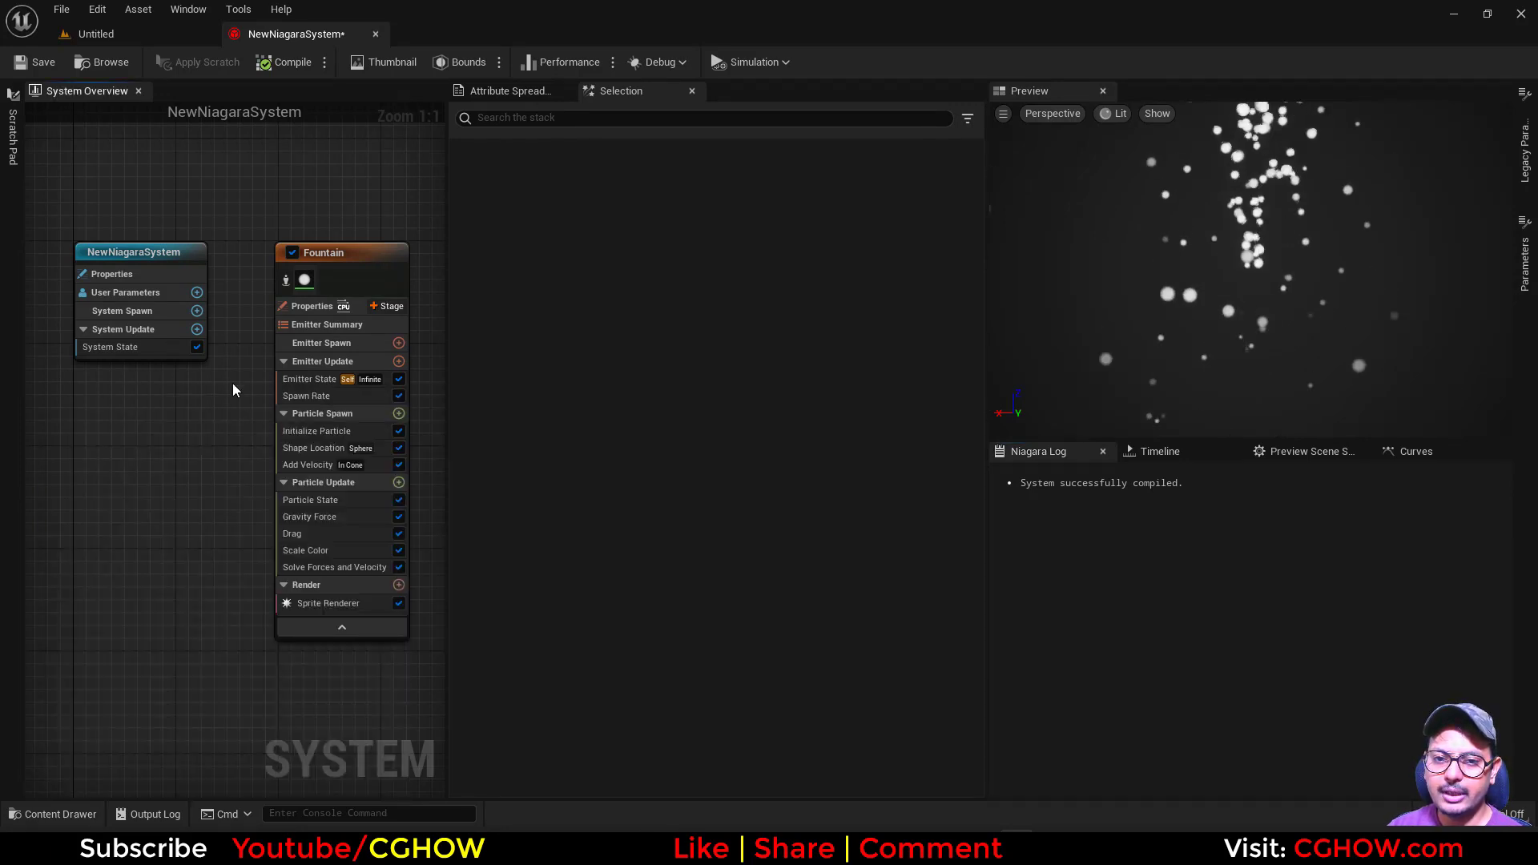
click(398, 414)
text(rep)
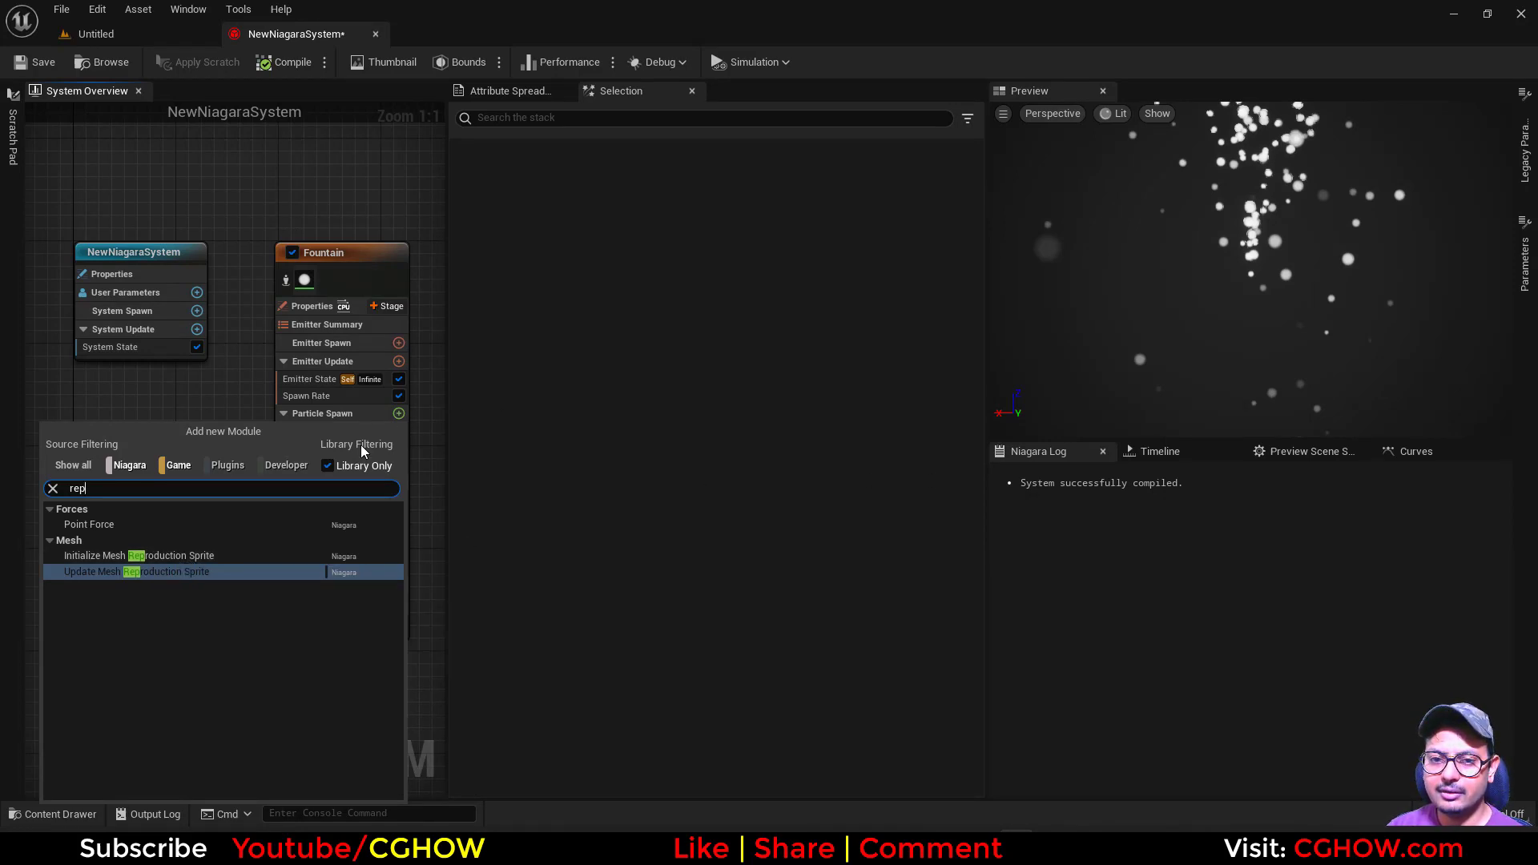
Delete the Shape Location, Add Velocity, Gravity Force, Drag and Scale Color modules from the Fountain emitter
right_drag(218, 382, 166, 322)
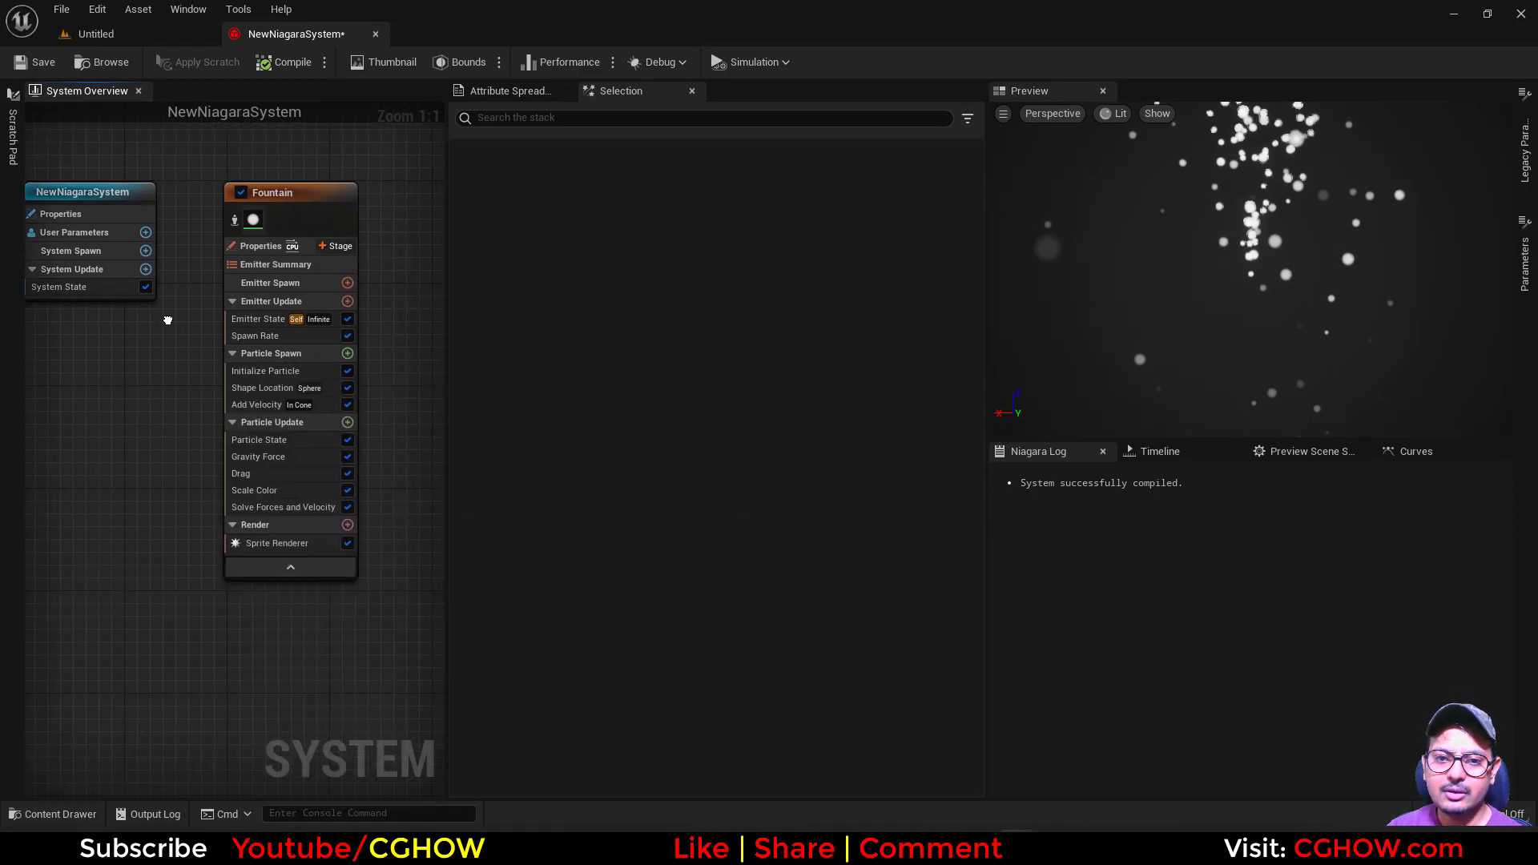
click(266, 391)
key(Delete)
click(254, 388)
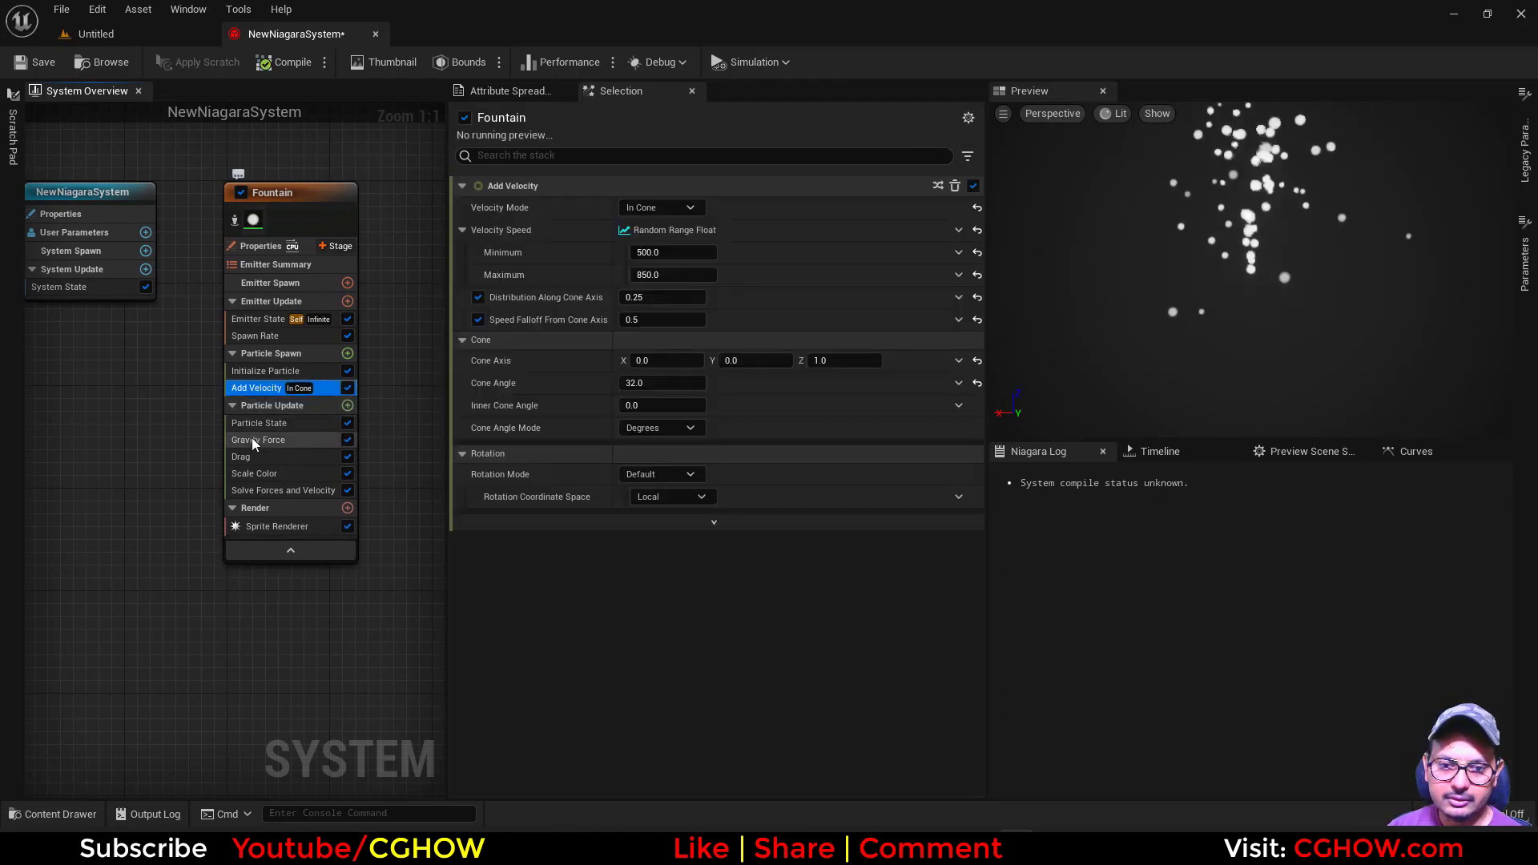
ctrl+click(253, 440)
ctrl+click(256, 458)
ctrl+click(263, 477)
key(Delete)
Add a new scratch pad module to Particle Spawn and name it mySkeletalMeshLocation
right_drag(144, 480, 89, 539)
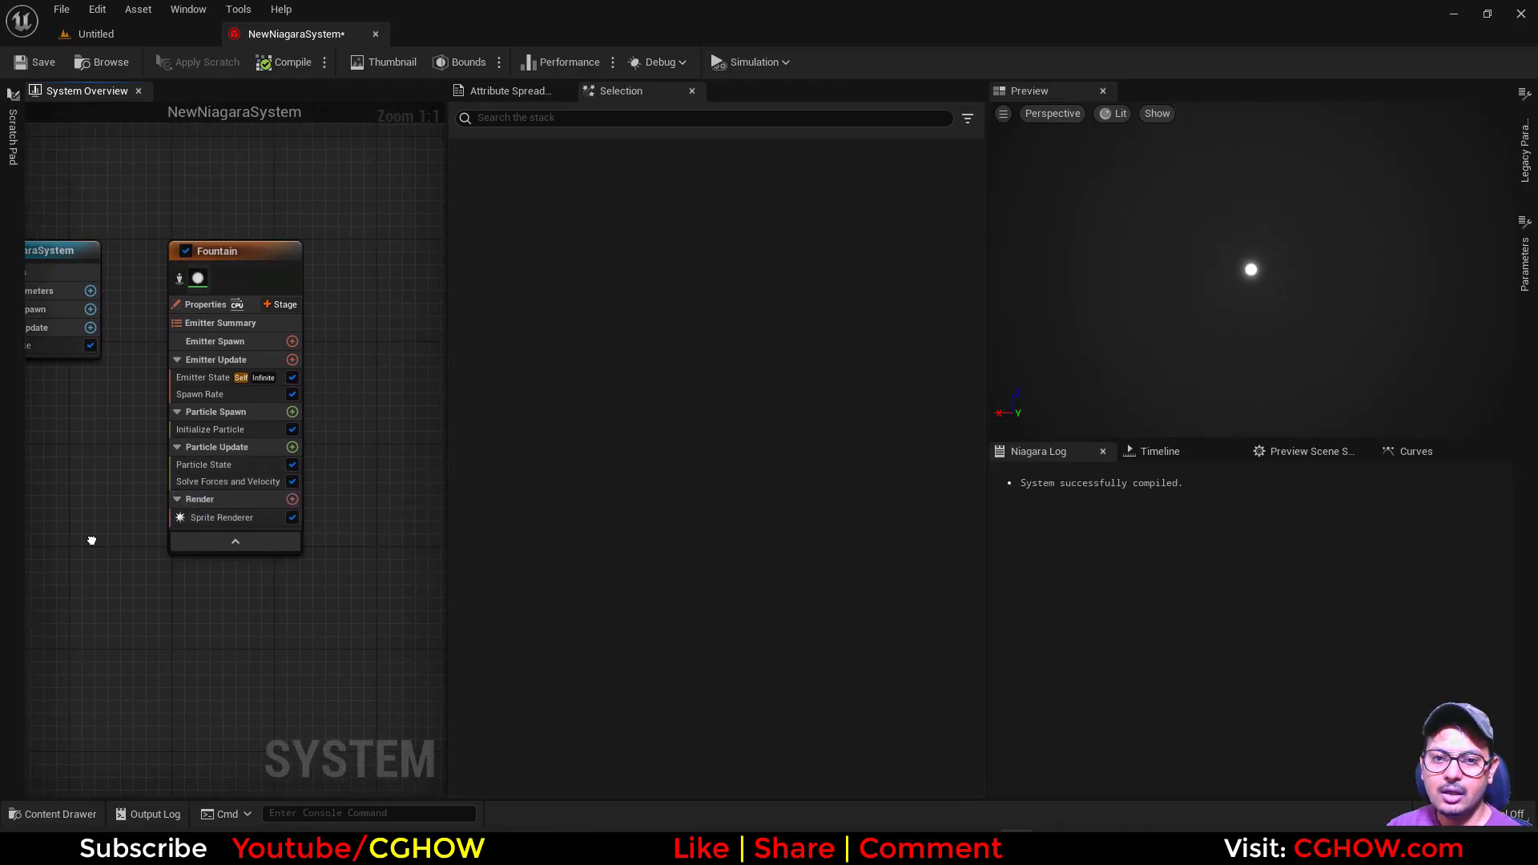
click(286, 417)
scroll(367, 574, down, 10)
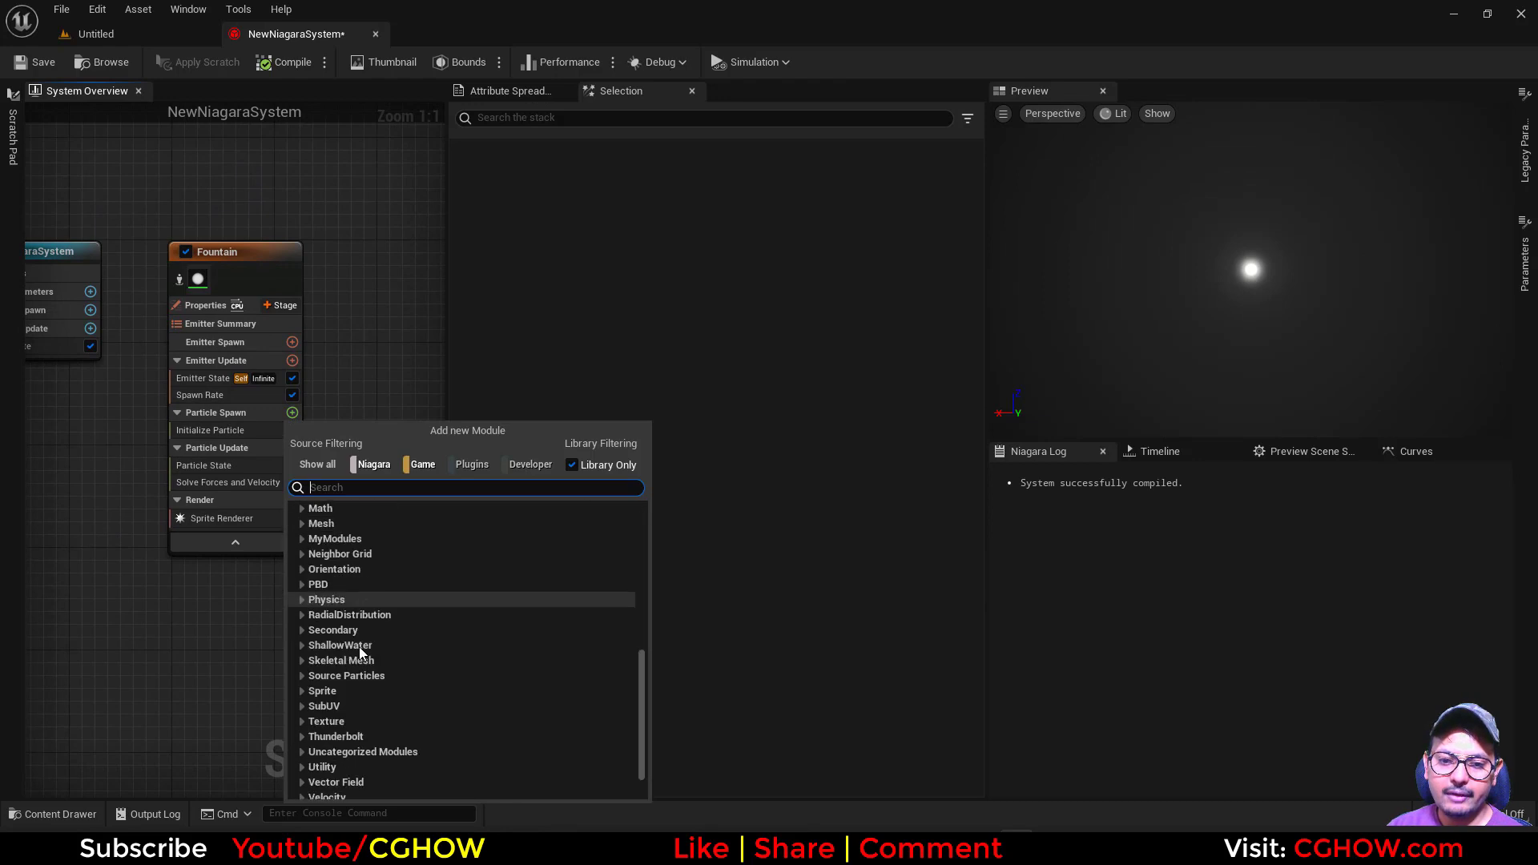
click(350, 776)
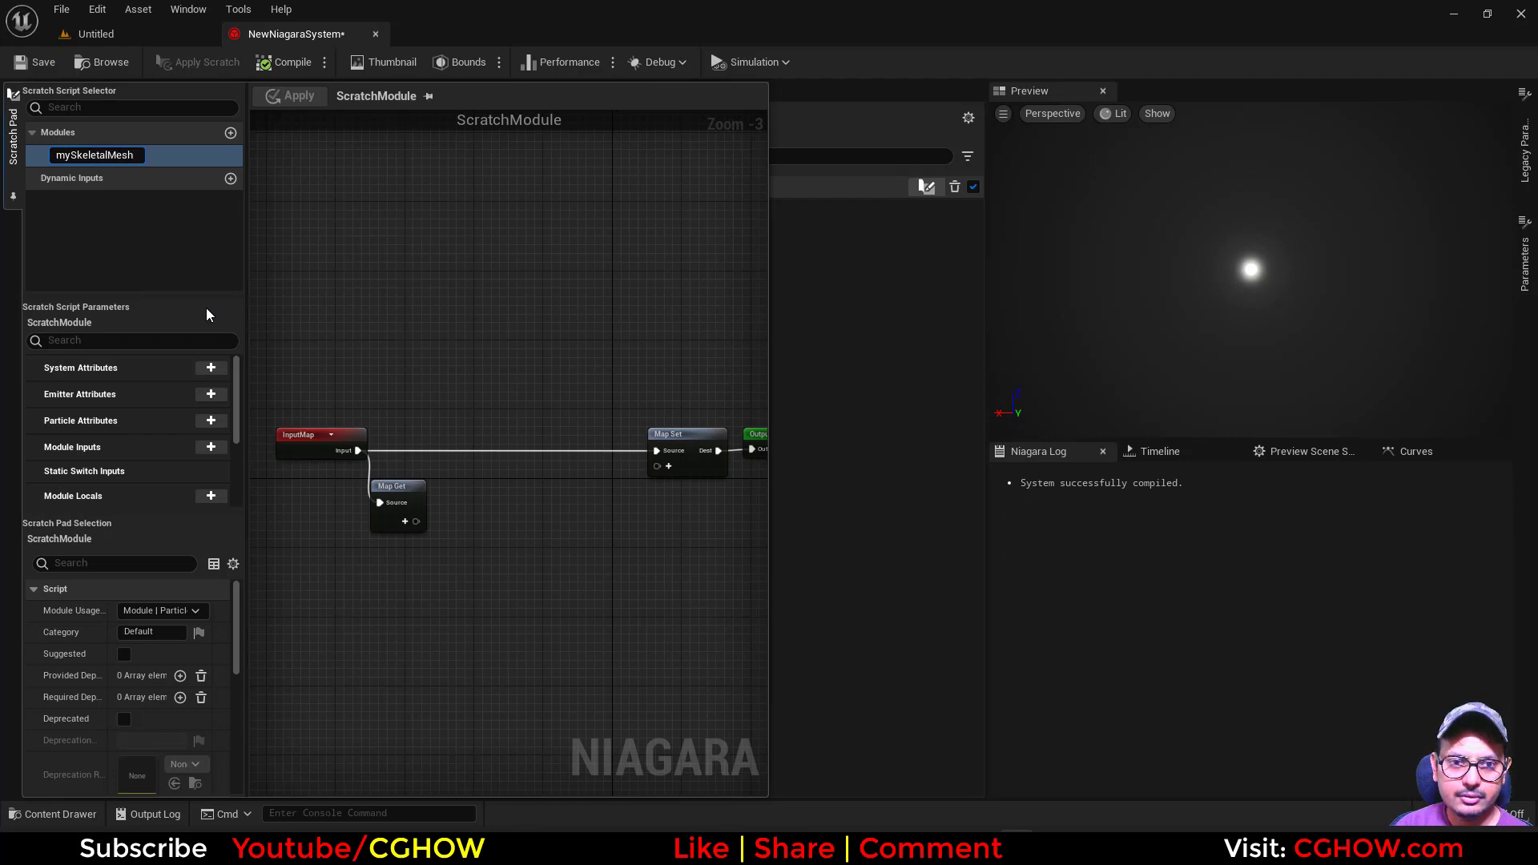
text(mySkeletalMeshLocation)
key(Return)
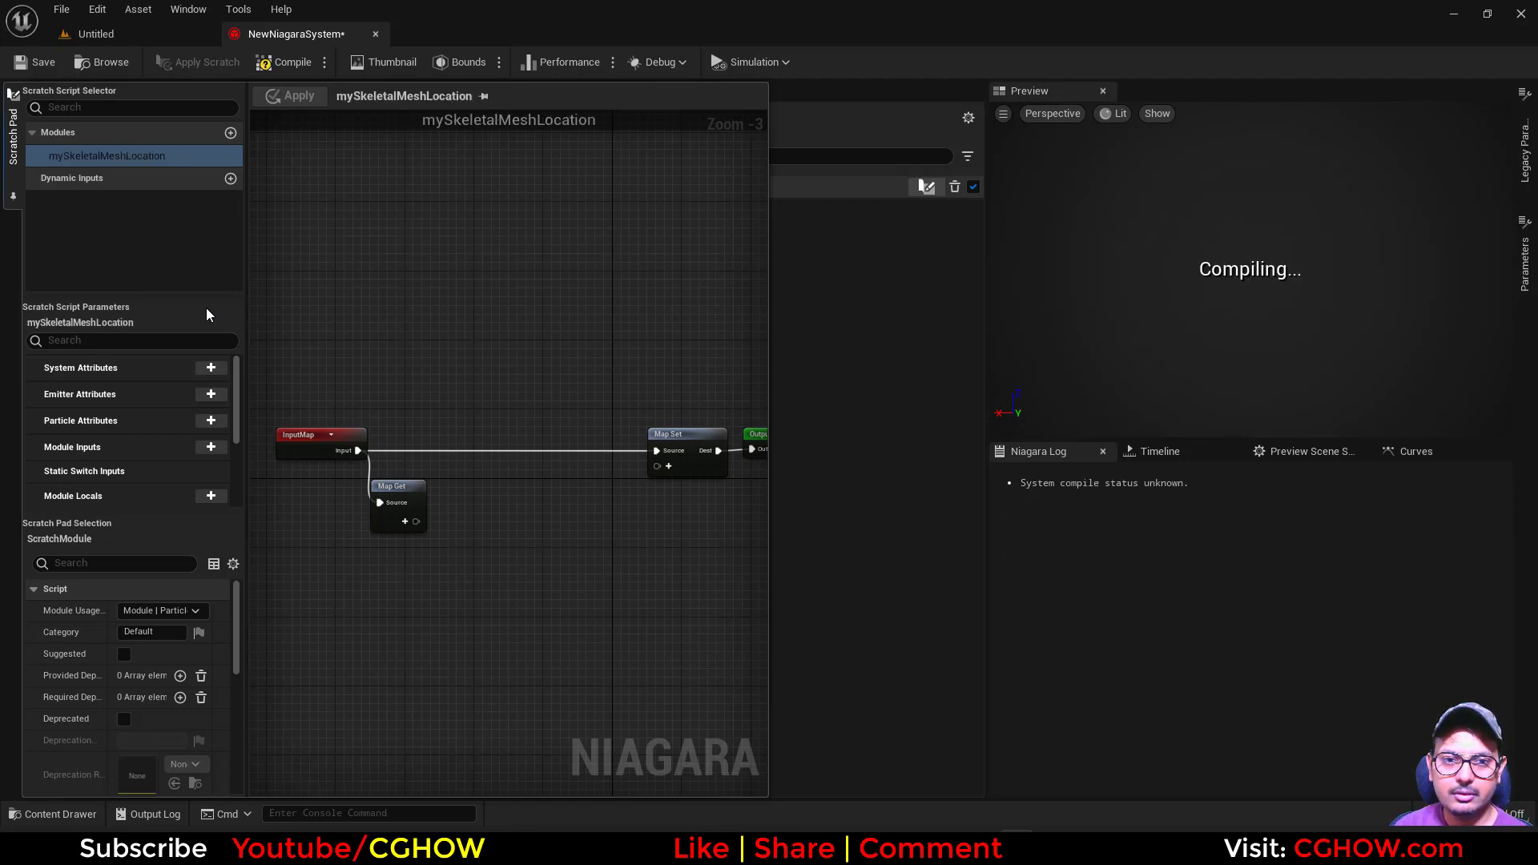
Add a Skeletal Mesh data interface input to the Map Get node
scroll(470, 594, up, 4)
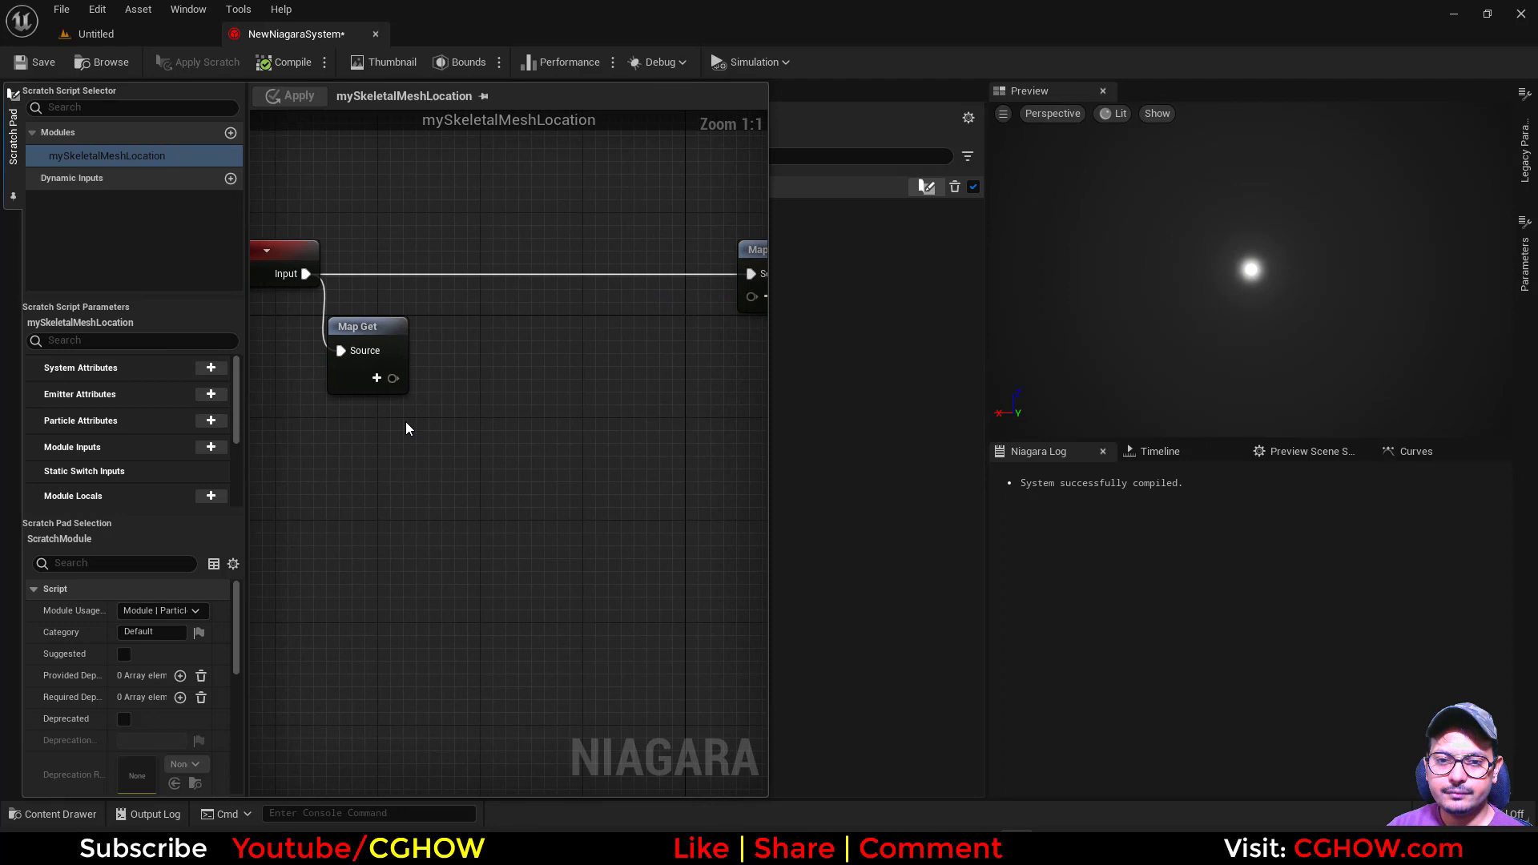
click(376, 378)
text(skel)
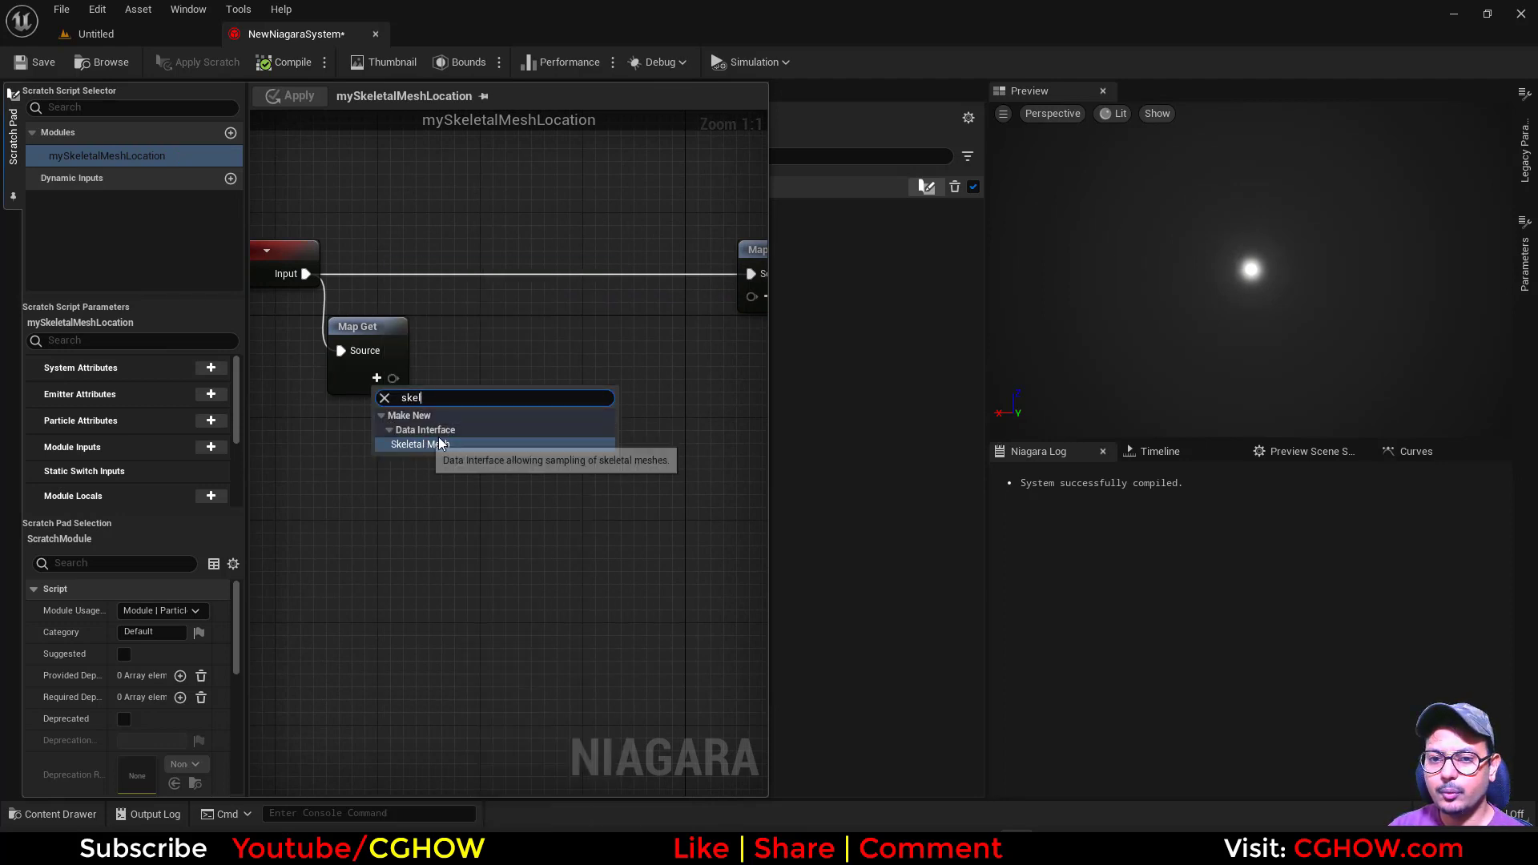
click(440, 444)
Create a Get Skinned Triangle Data WS node fed by the New Skeletal Mesh input
right_drag(492, 477, 344, 470)
drag(335, 371, 443, 358)
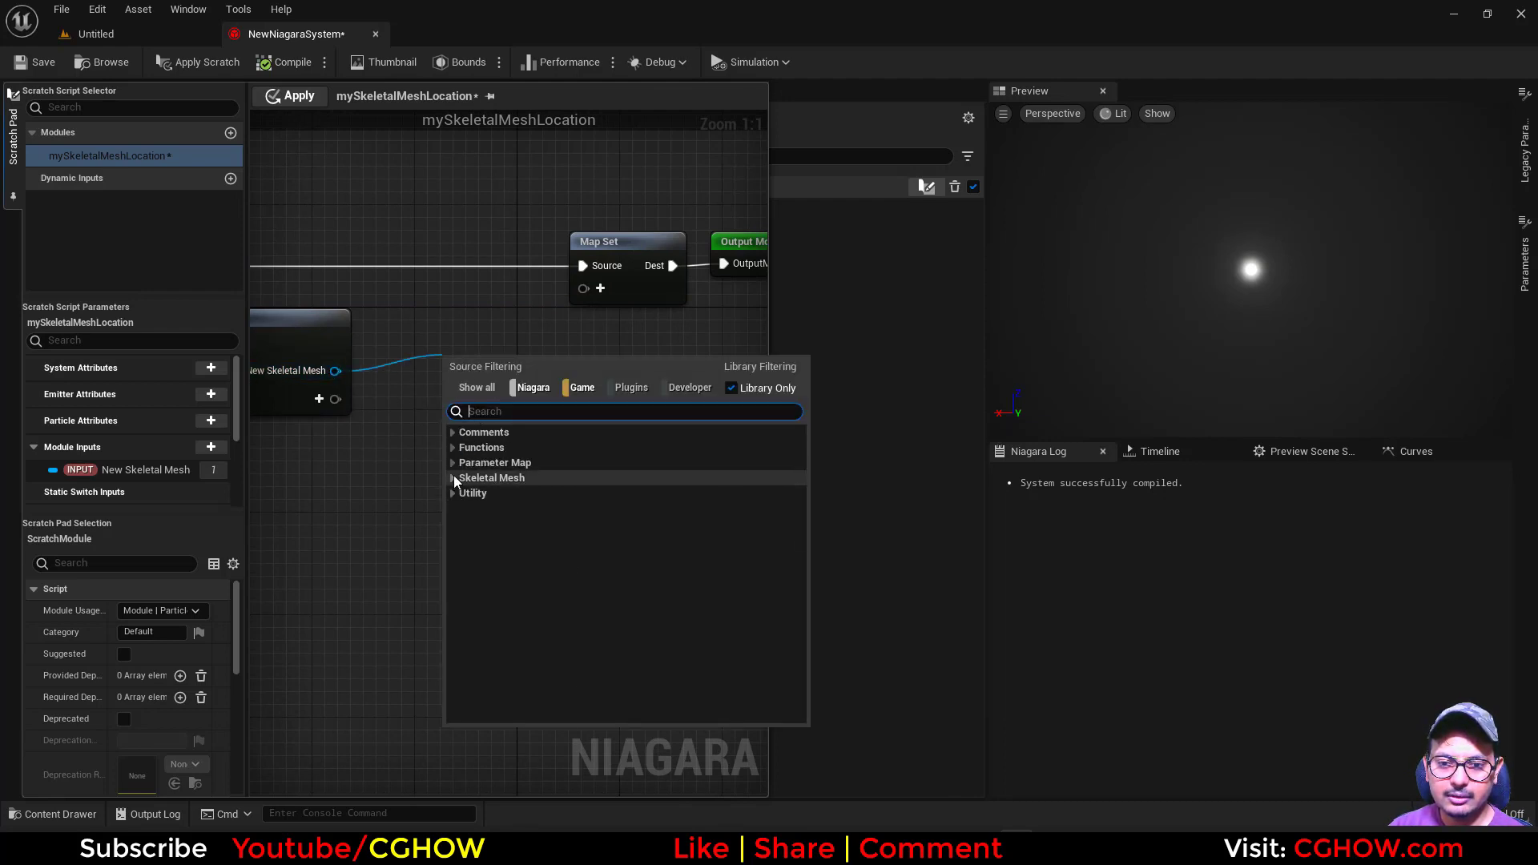
click(492, 477)
scroll(589, 593, down, 5)
scroll(589, 609, down, 1)
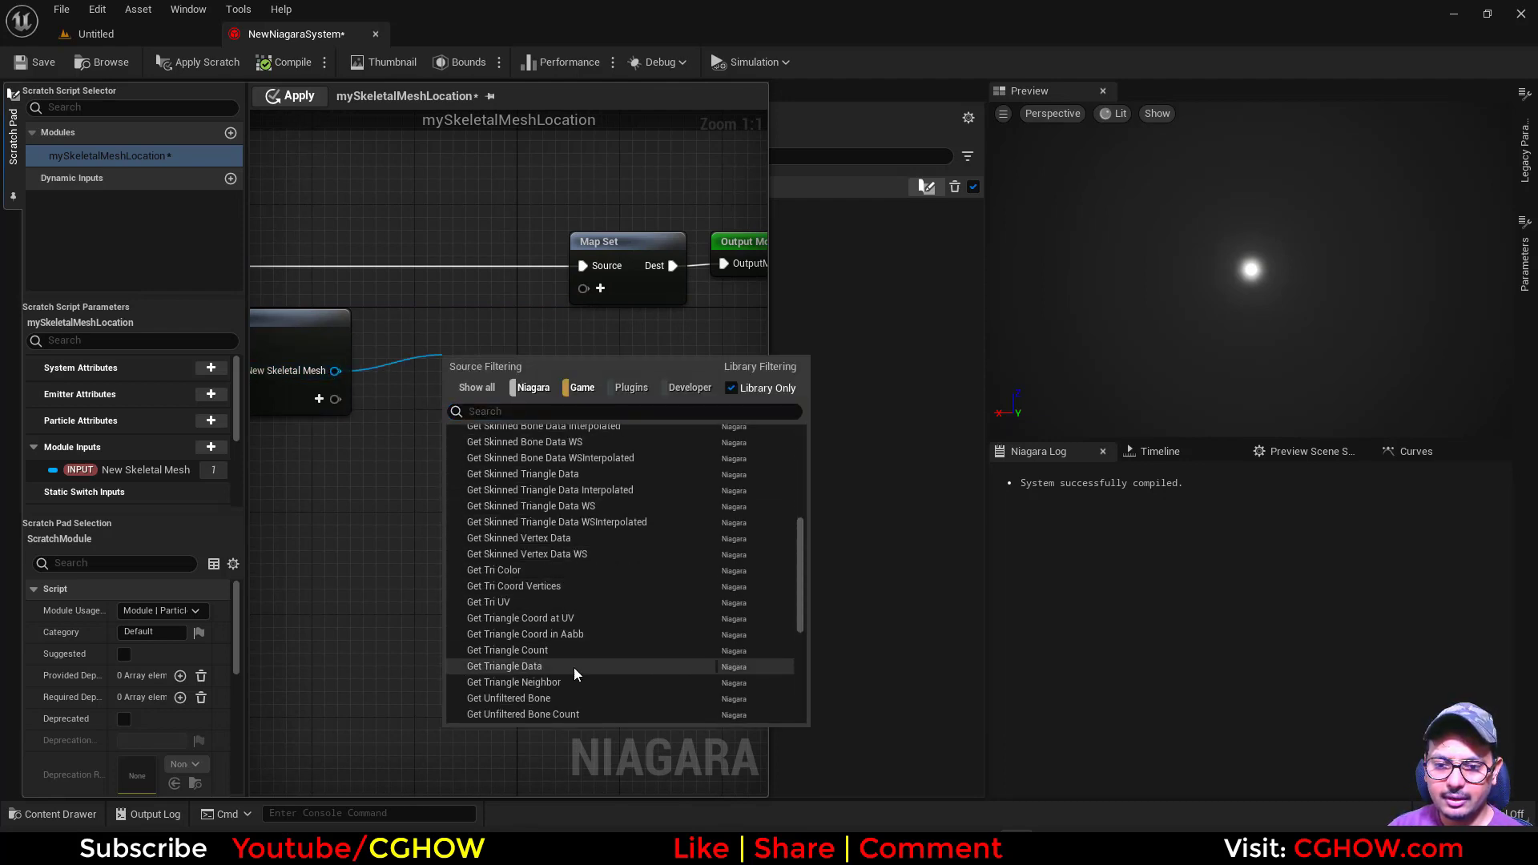
scroll(595, 669, up, 1)
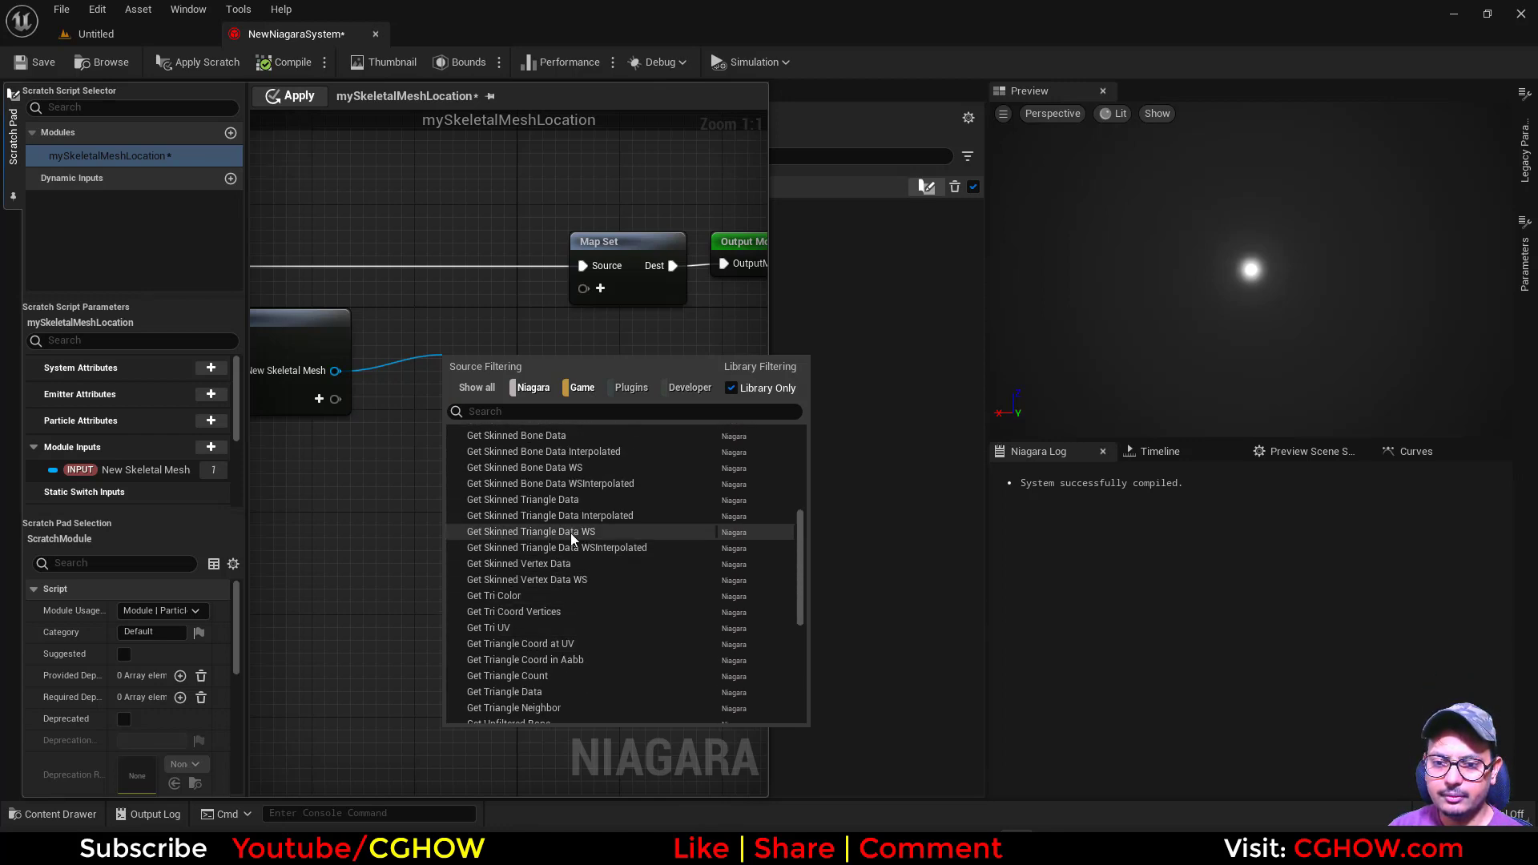
click(571, 532)
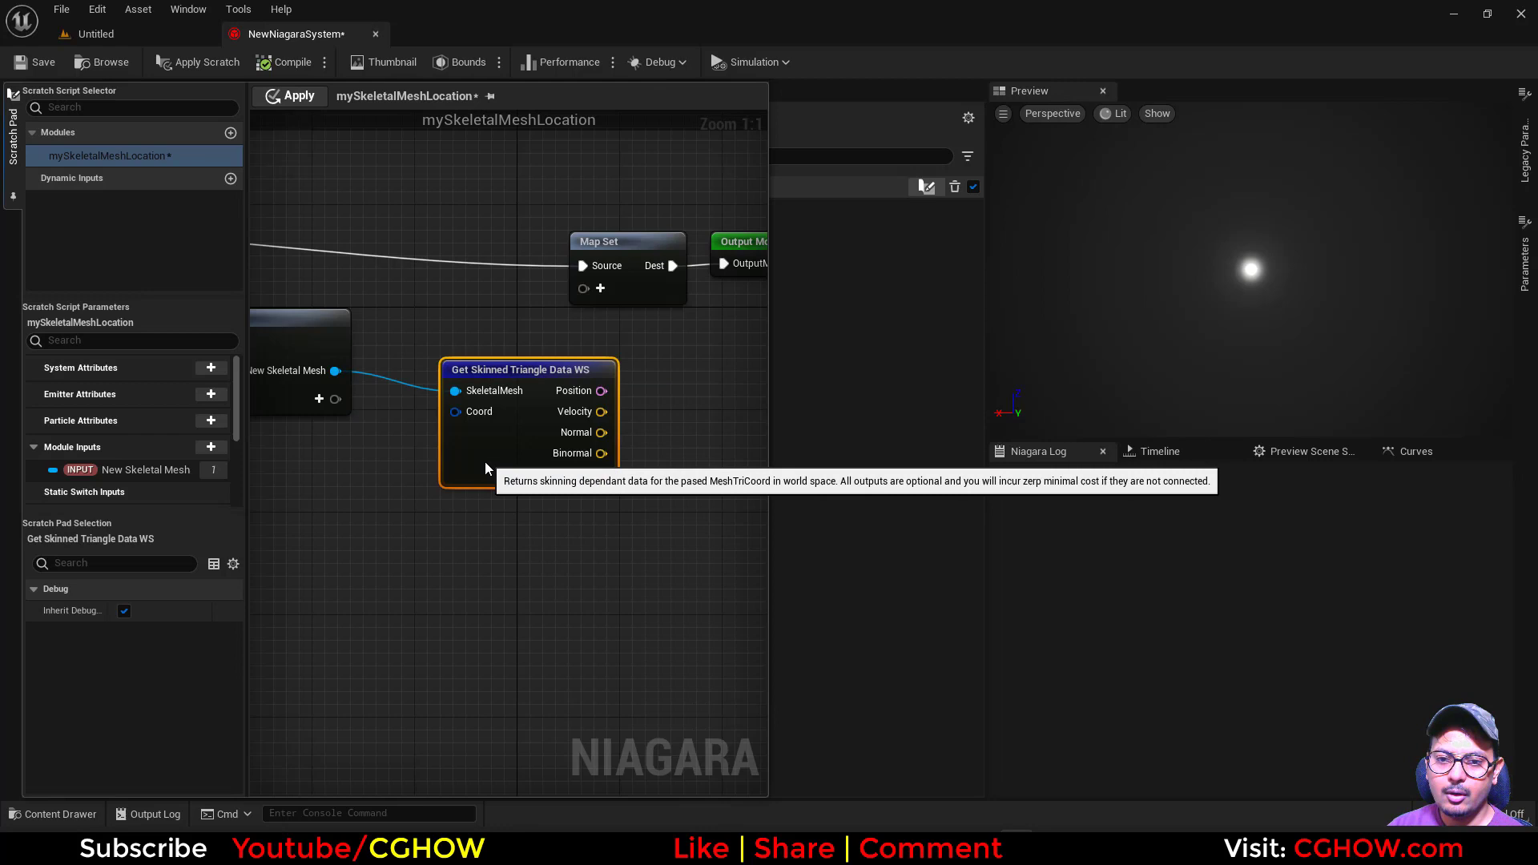
Create a Random Tri Coord node from the New Skeletal Mesh input and wire its Coord output into Get Skinned Triangle Data WS
right_drag(466, 416, 511, 425)
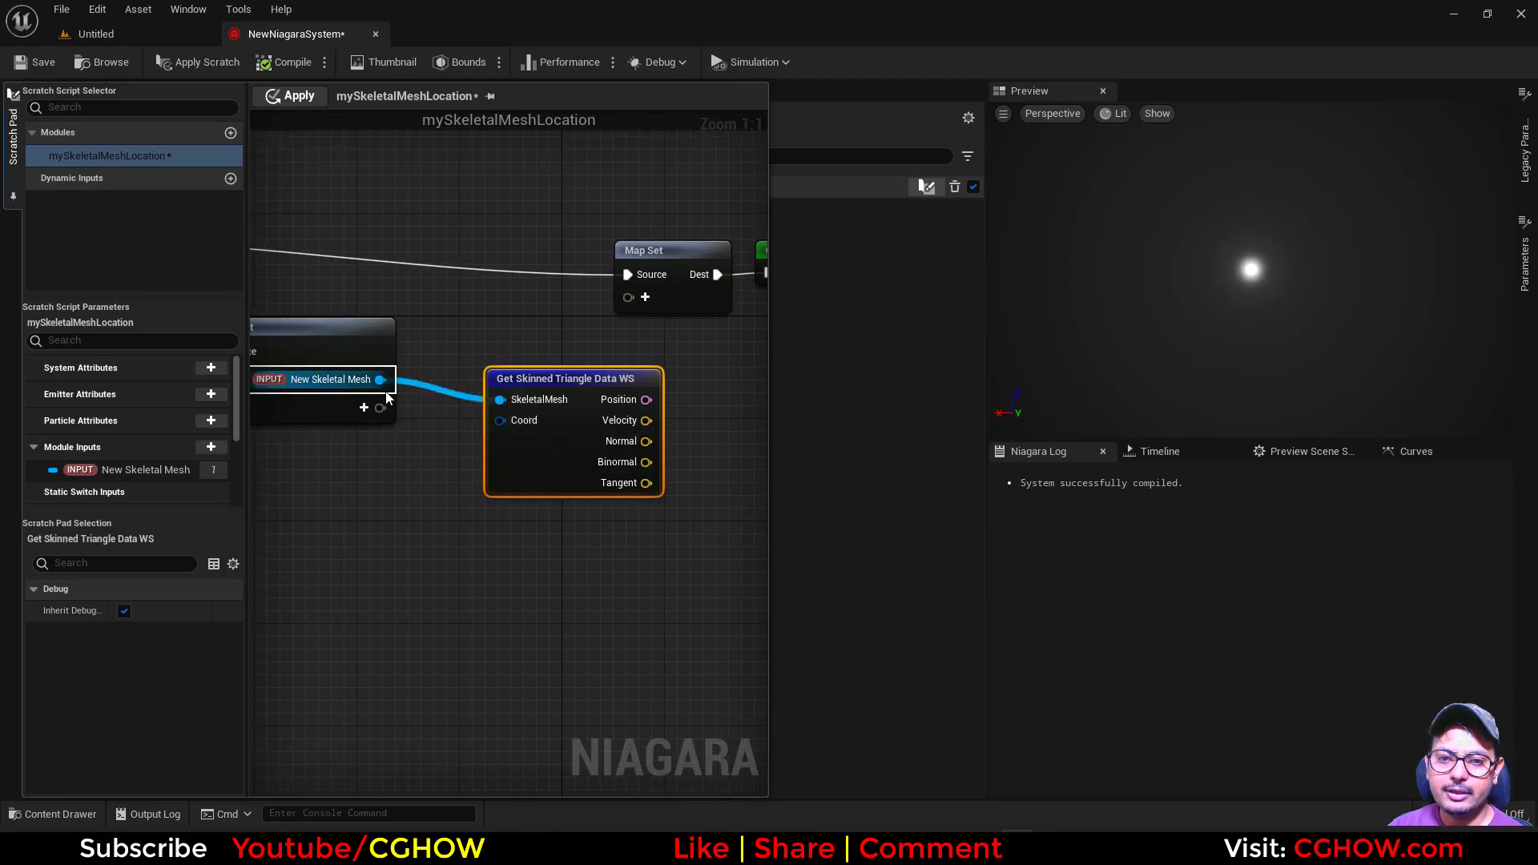
drag(381, 379, 362, 556)
text(random)
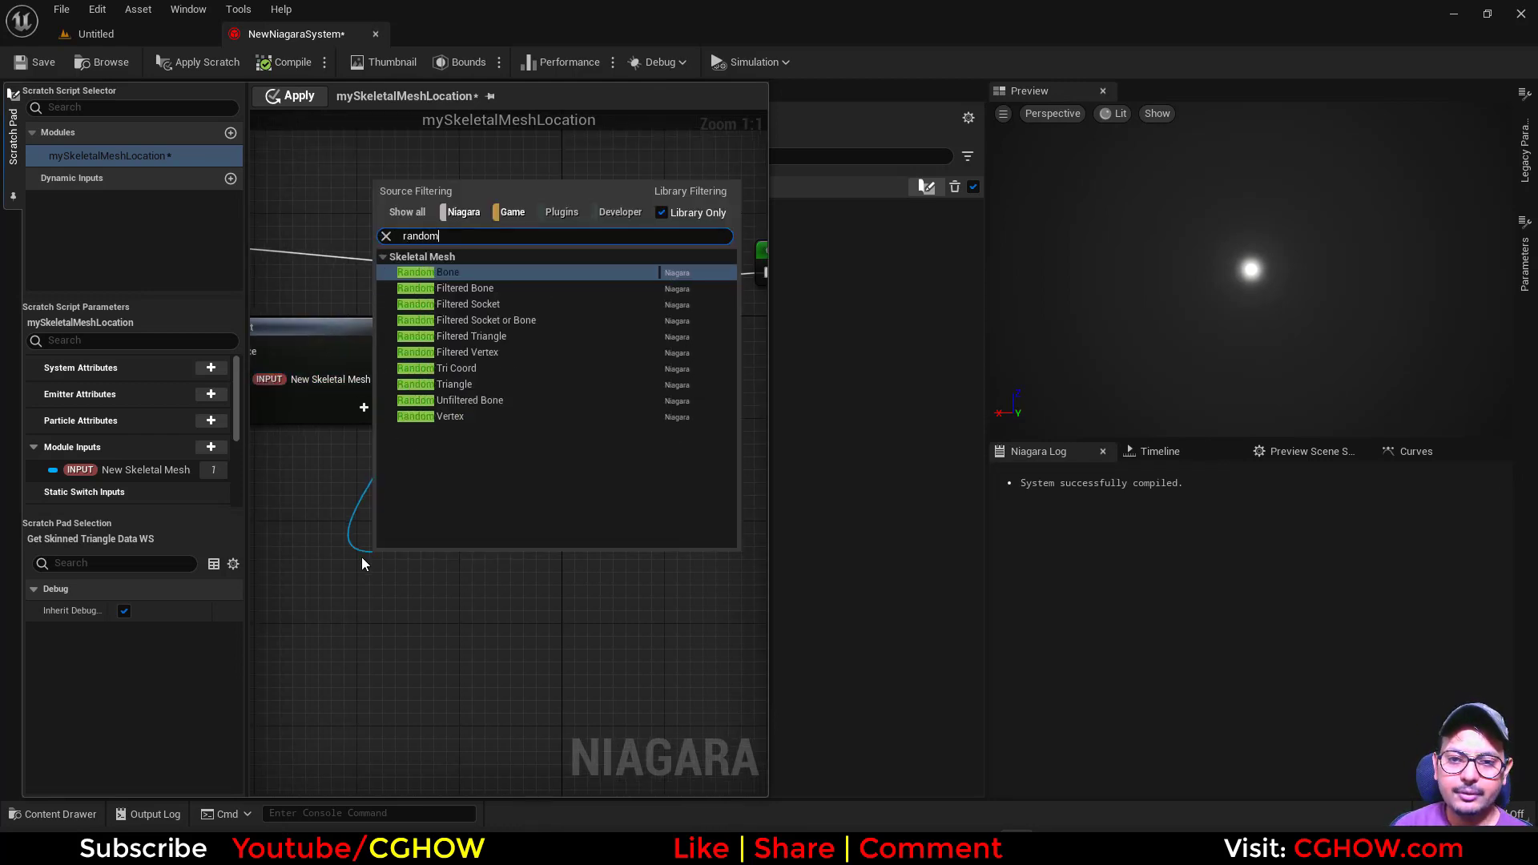
click(461, 369)
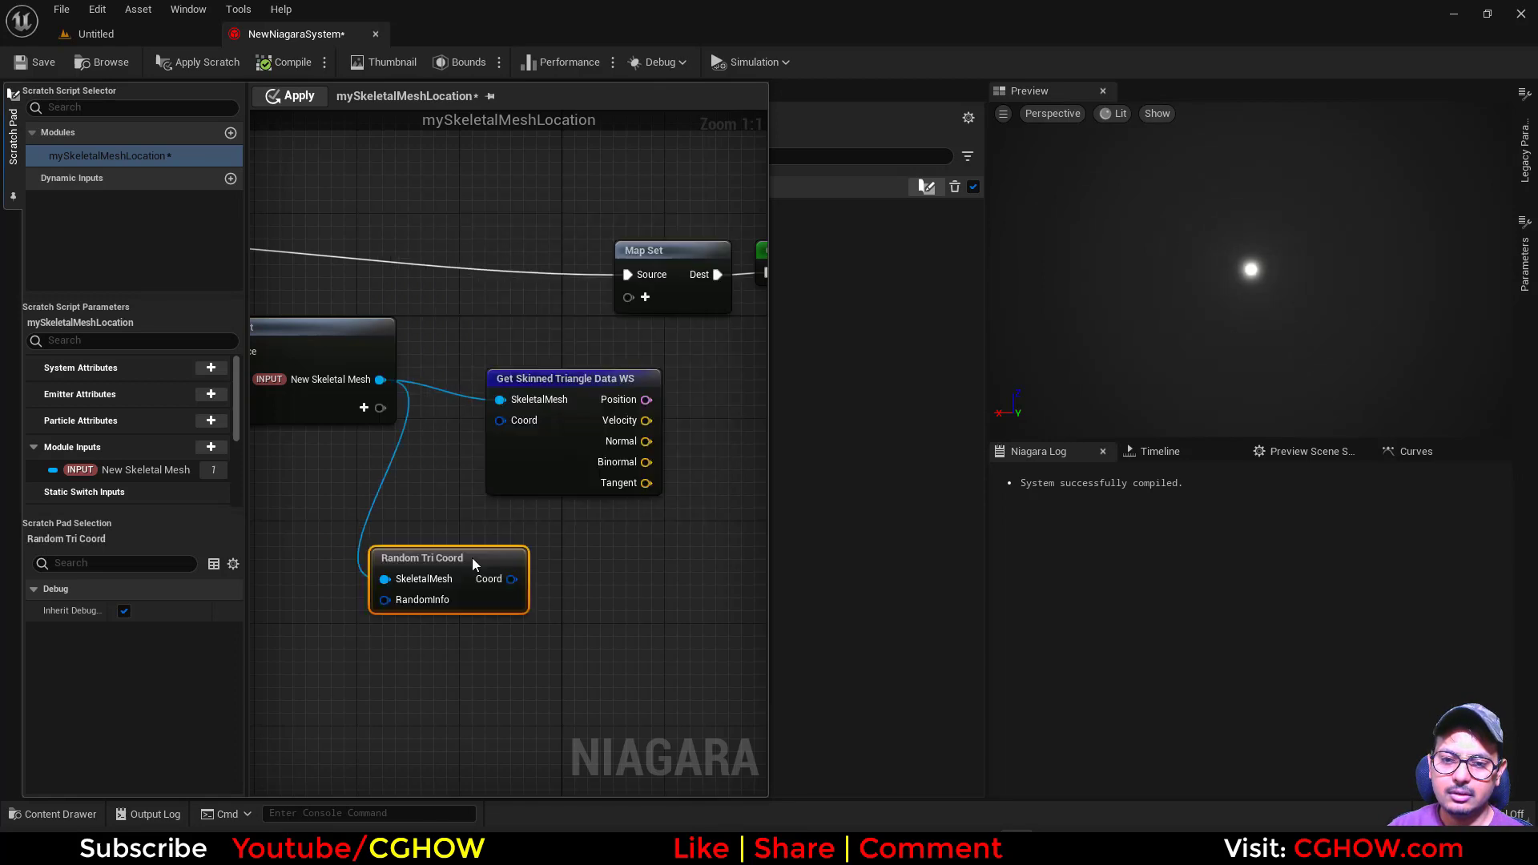
drag(498, 423, 500, 421)
Add an int32 input to the Map Get node and connect it to the RandomInfo input of Random Tri Coord
right_drag(355, 593, 433, 564)
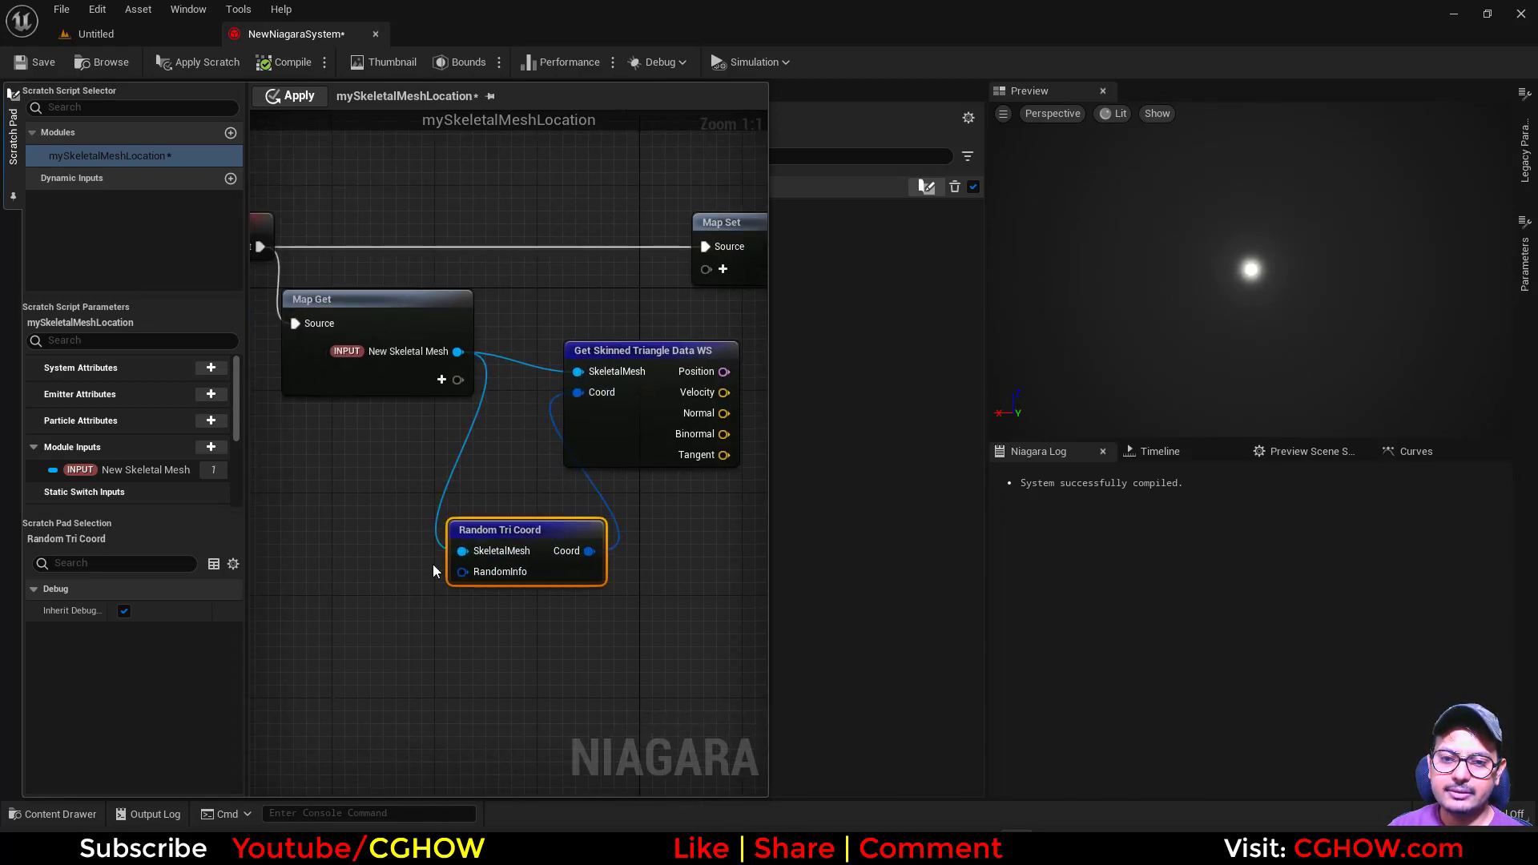
click(442, 380)
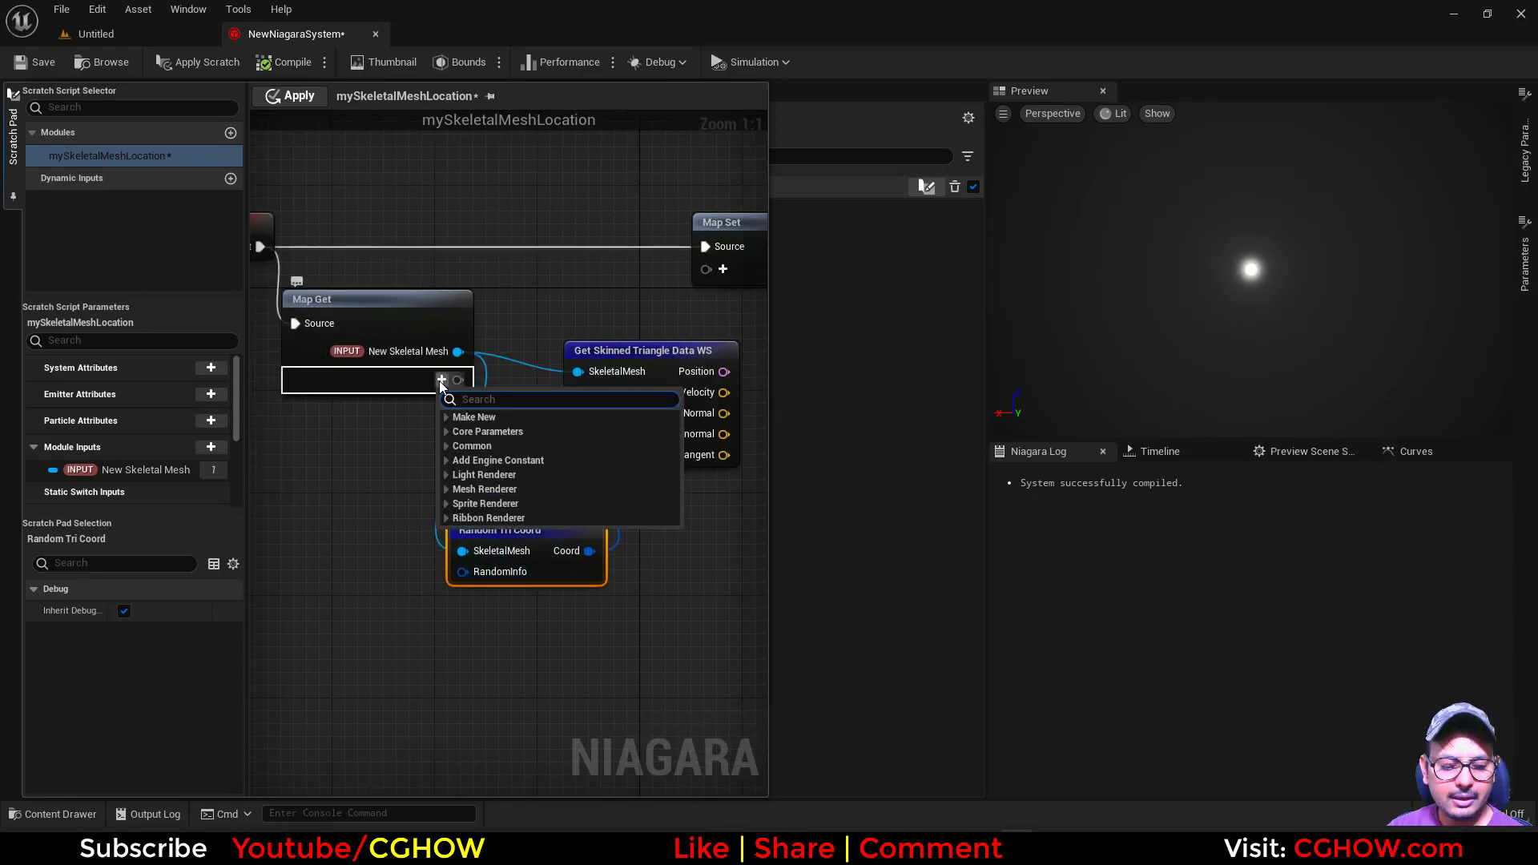
text(int)
click(492, 318)
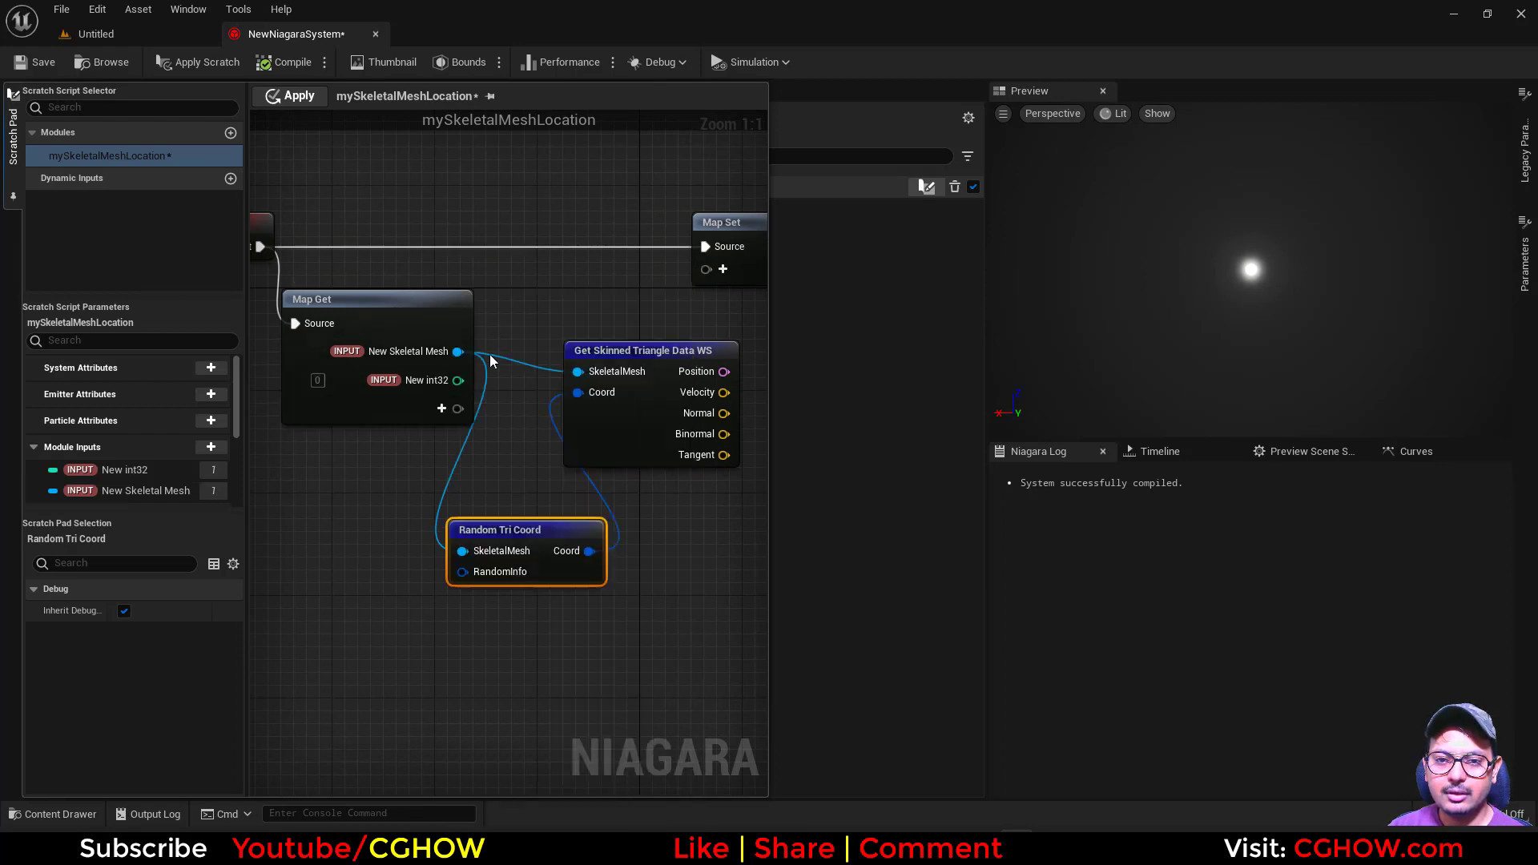
drag(458, 575, 457, 381)
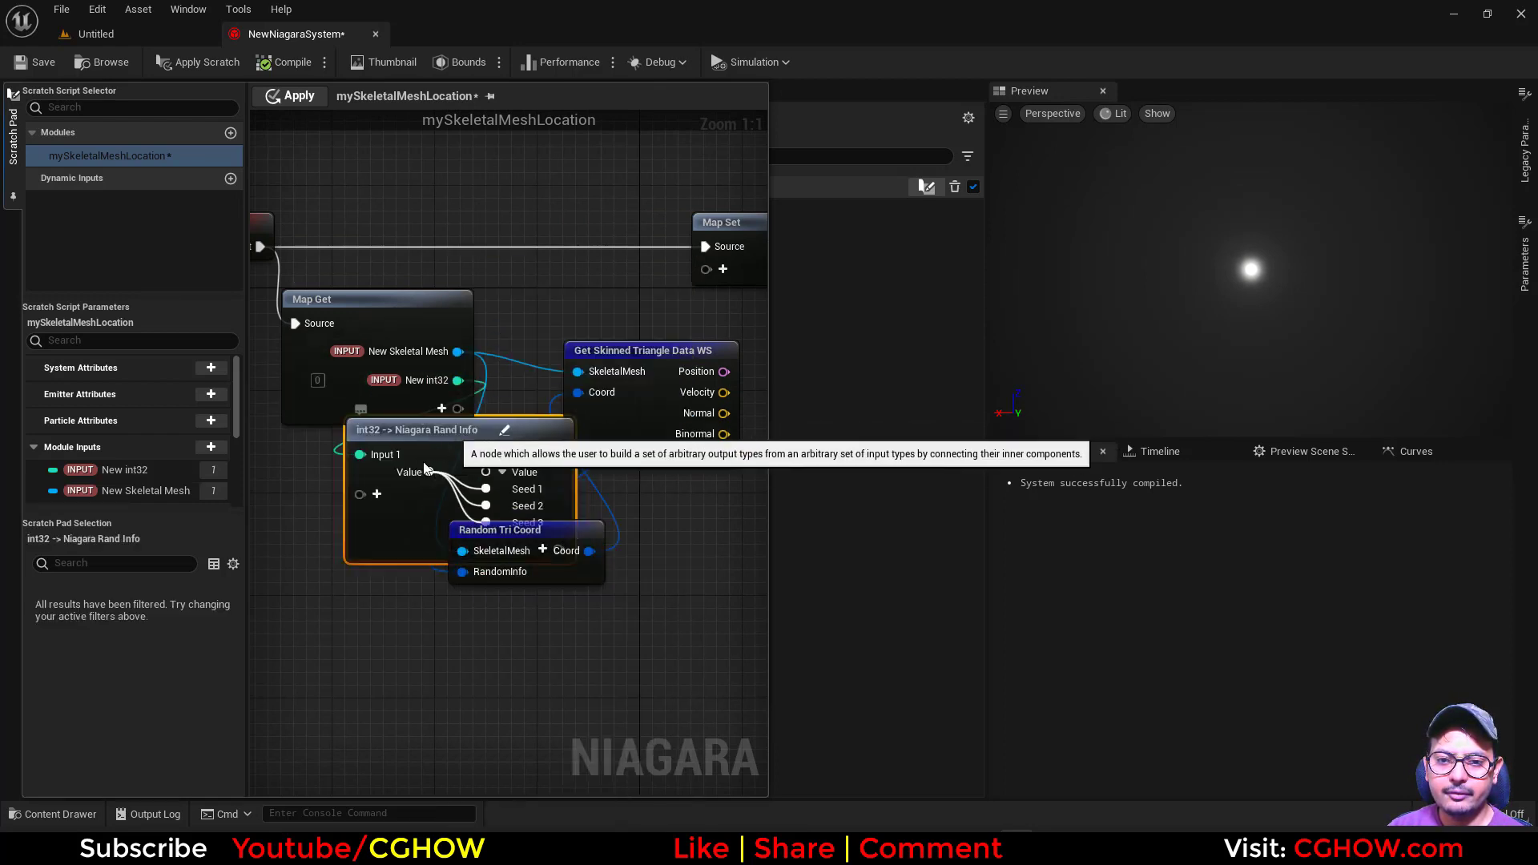
Rename the new int32 input on the Map Get node to randomInfo
double_click(423, 382)
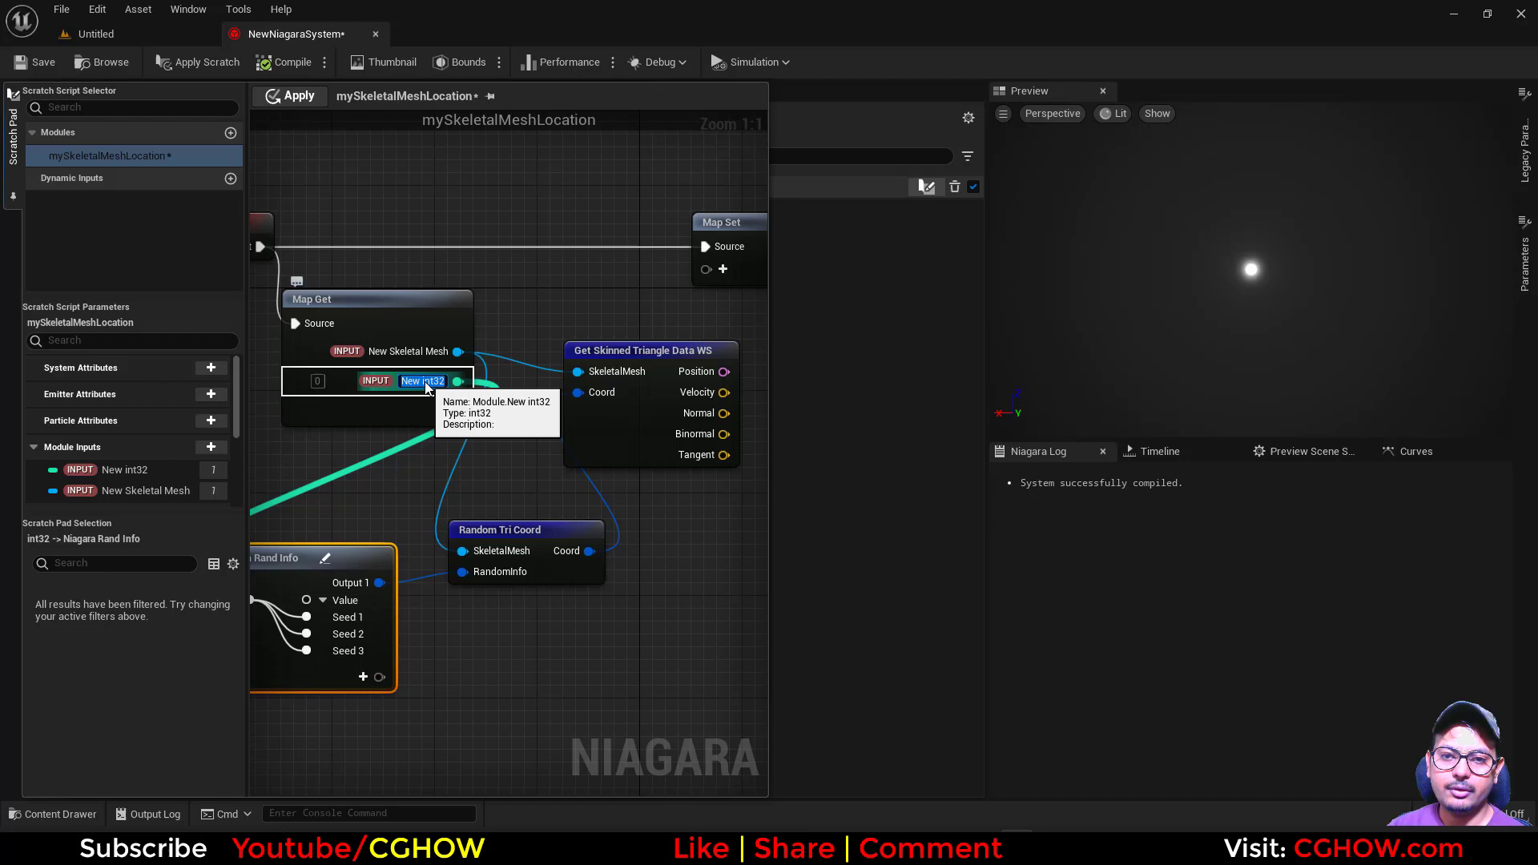
text(randomInfo)
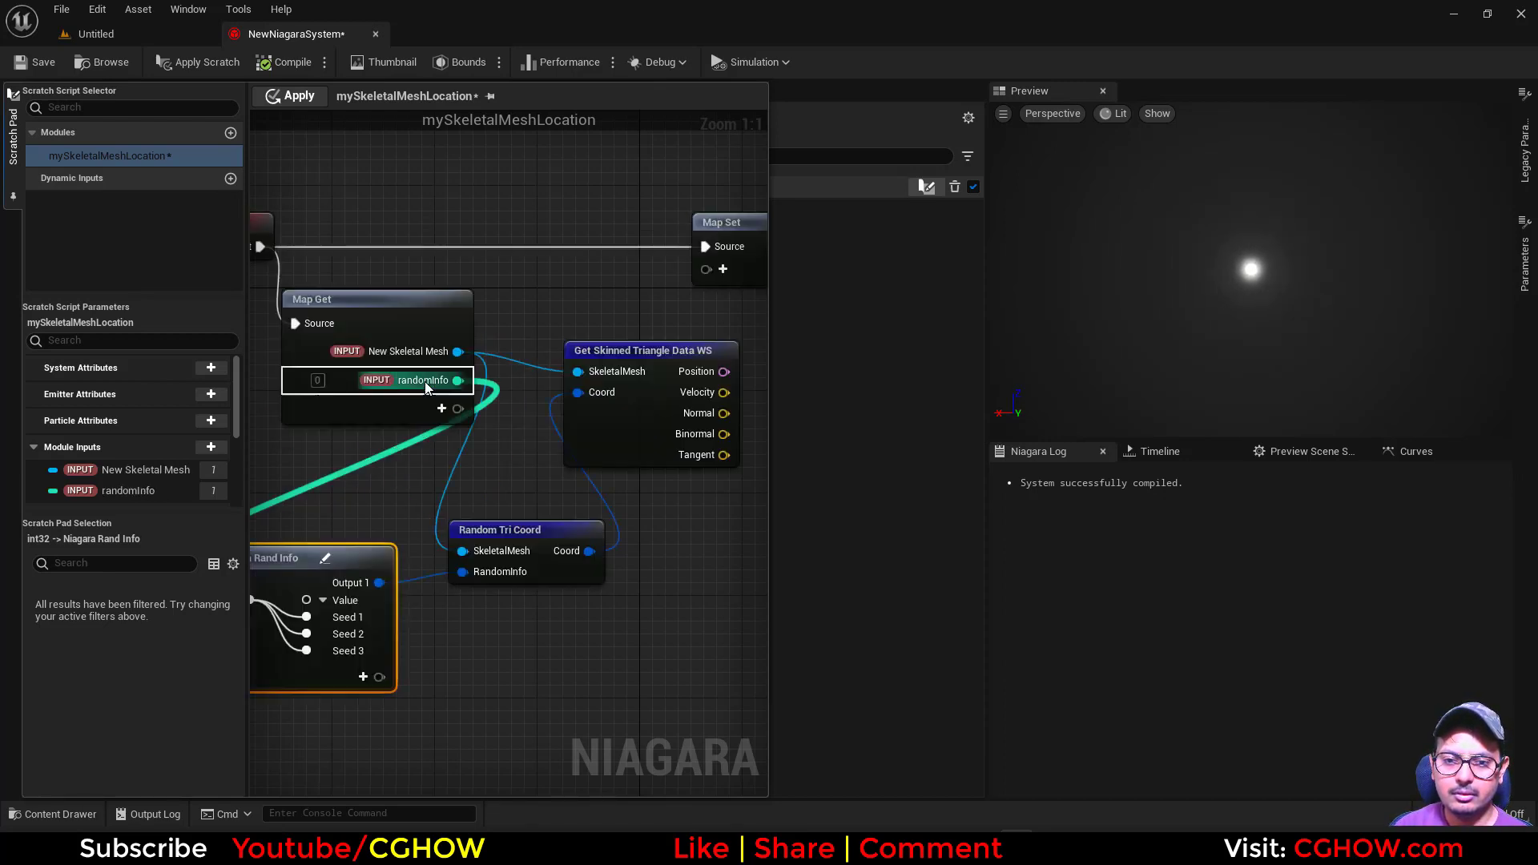
key(Return)
Add Particles Position to the Map Set node, feed it from the skinned triangle Position output, and apply the scratch module
right_drag(757, 556, 458, 598)
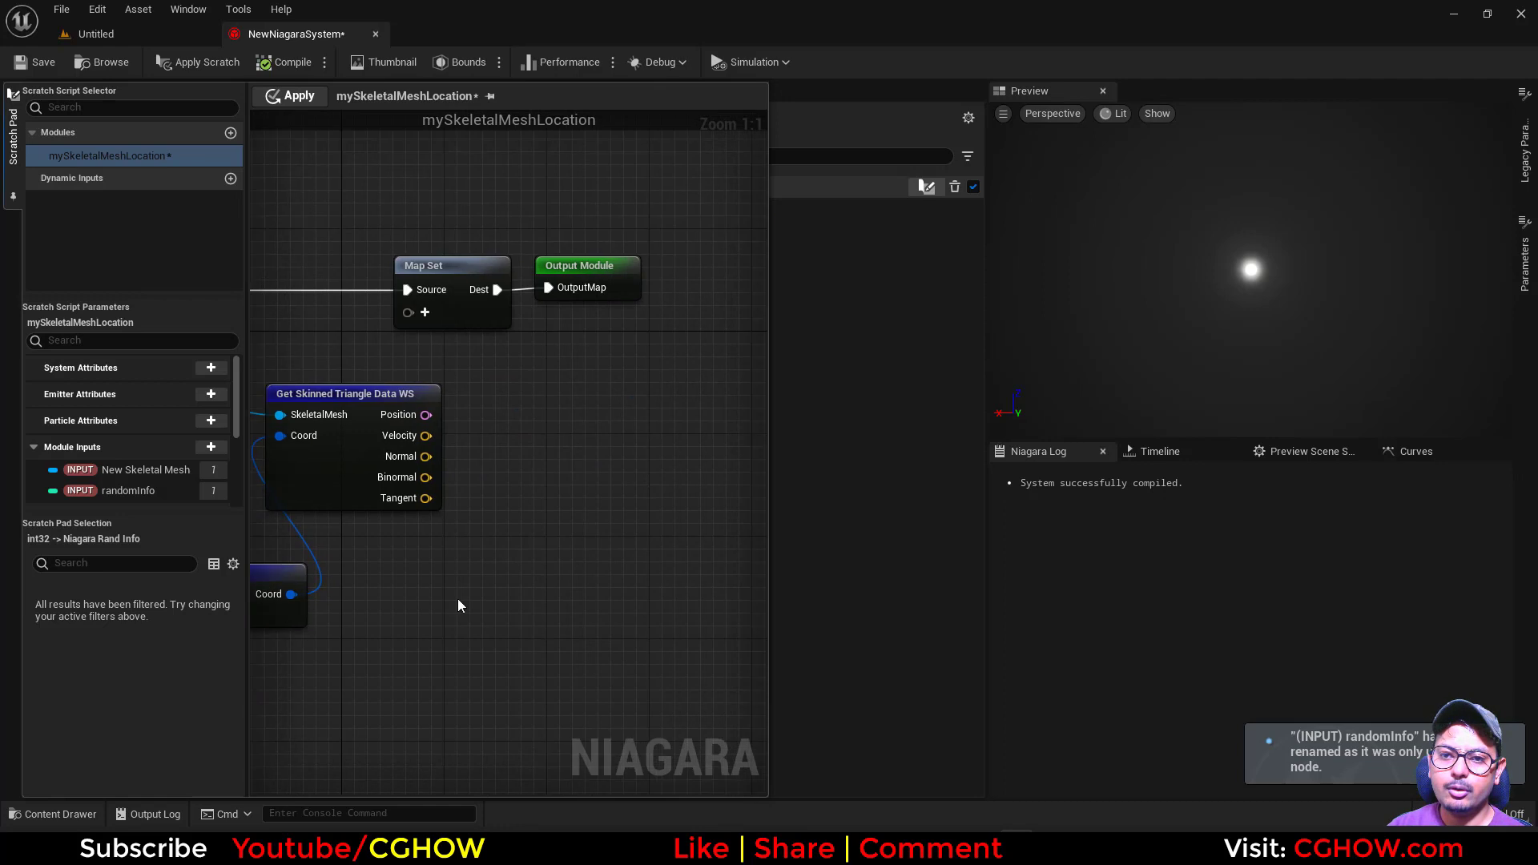
click(429, 314)
text(pos)
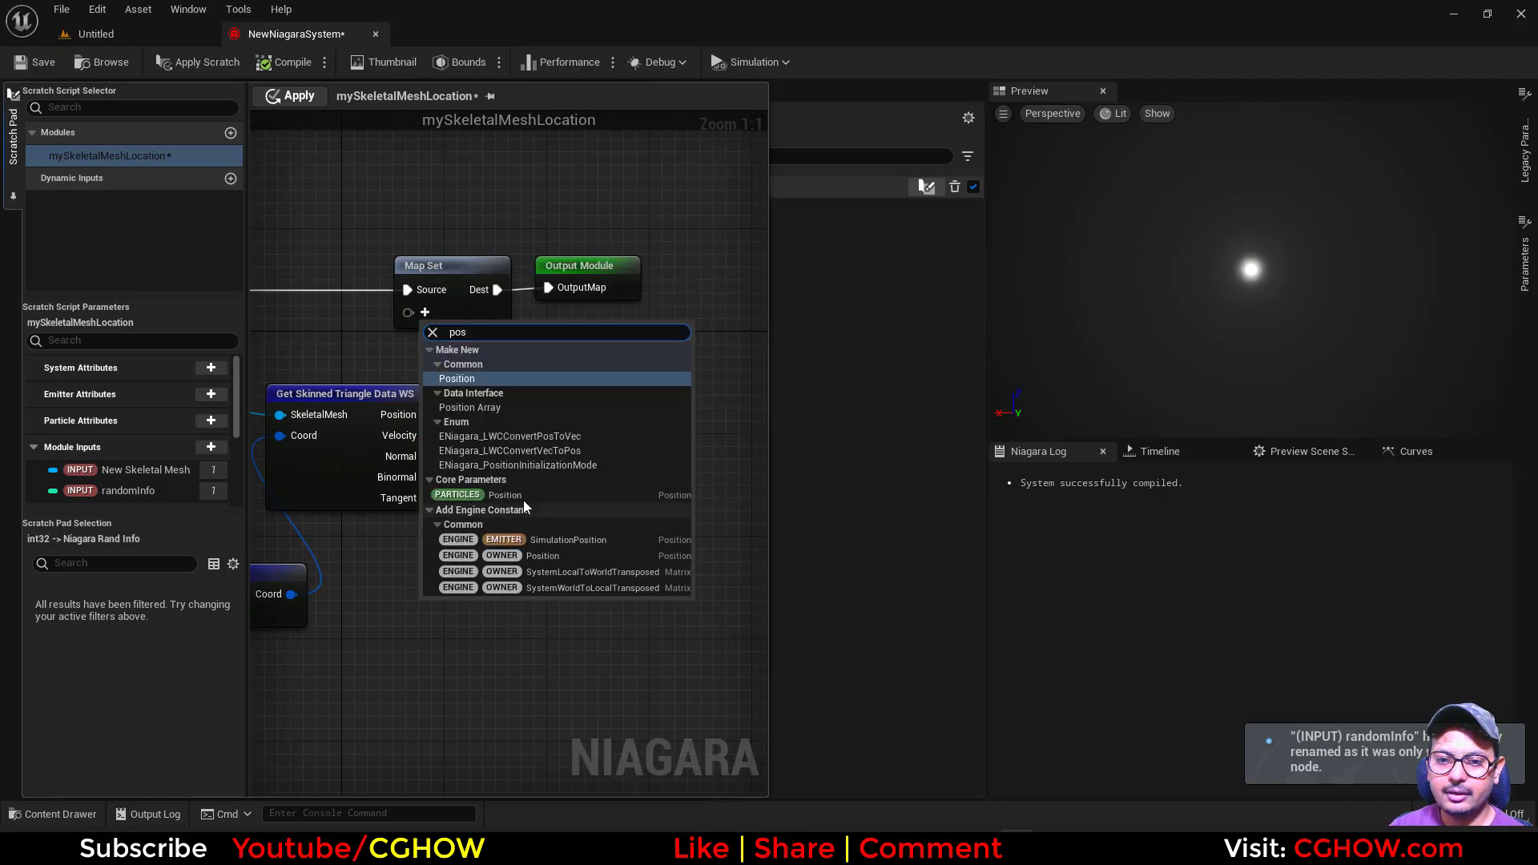
click(523, 495)
drag(426, 417, 408, 323)
right_drag(295, 159, 430, 173)
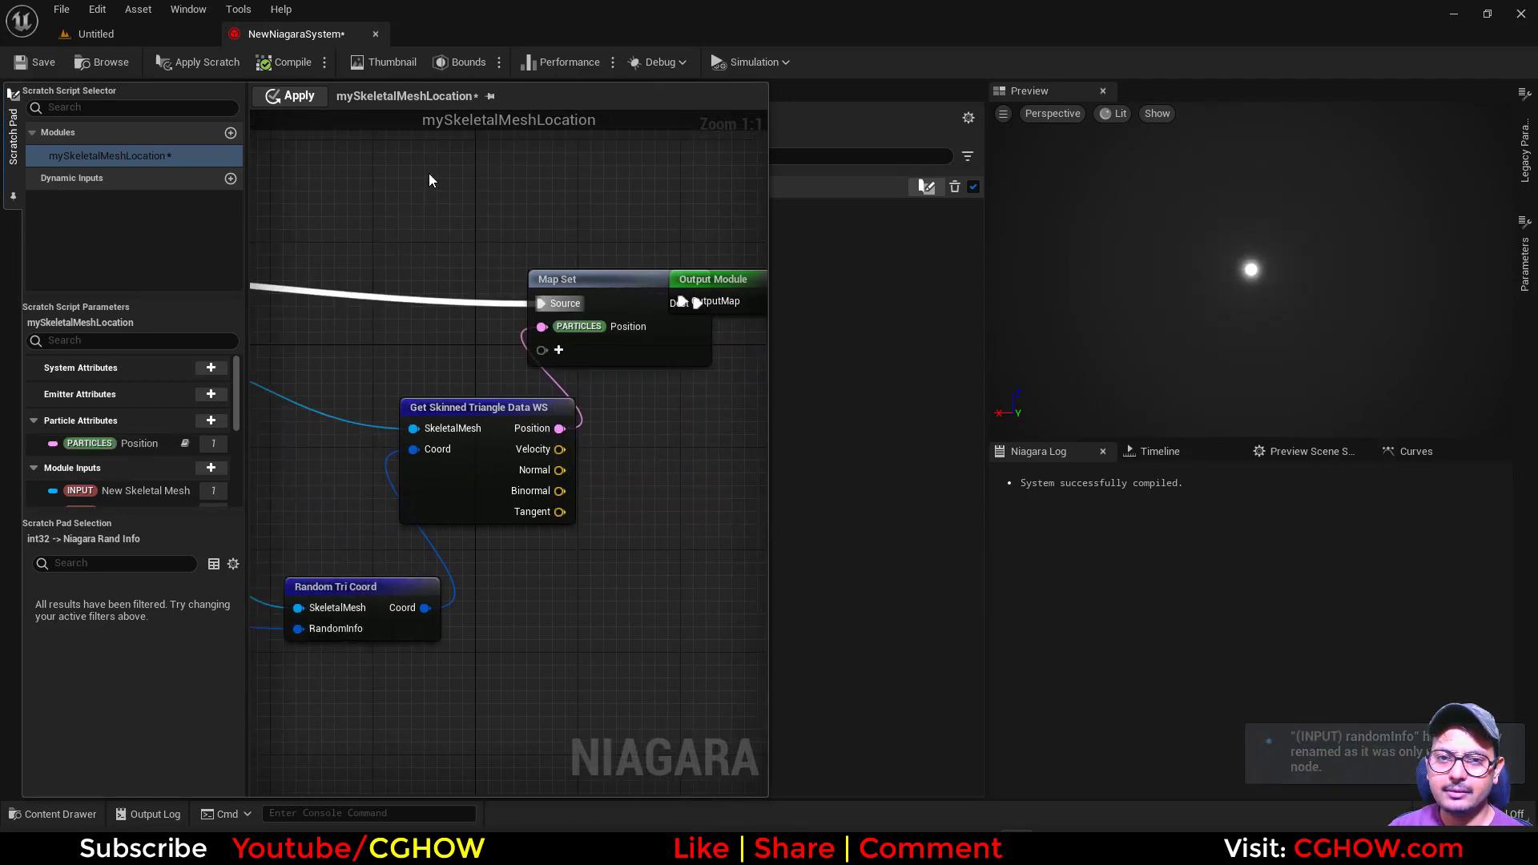
click(289, 95)
Leave the scratch pad and set the My Skeletal Mesh Location module's preview mesh to Anaya
click(824, 572)
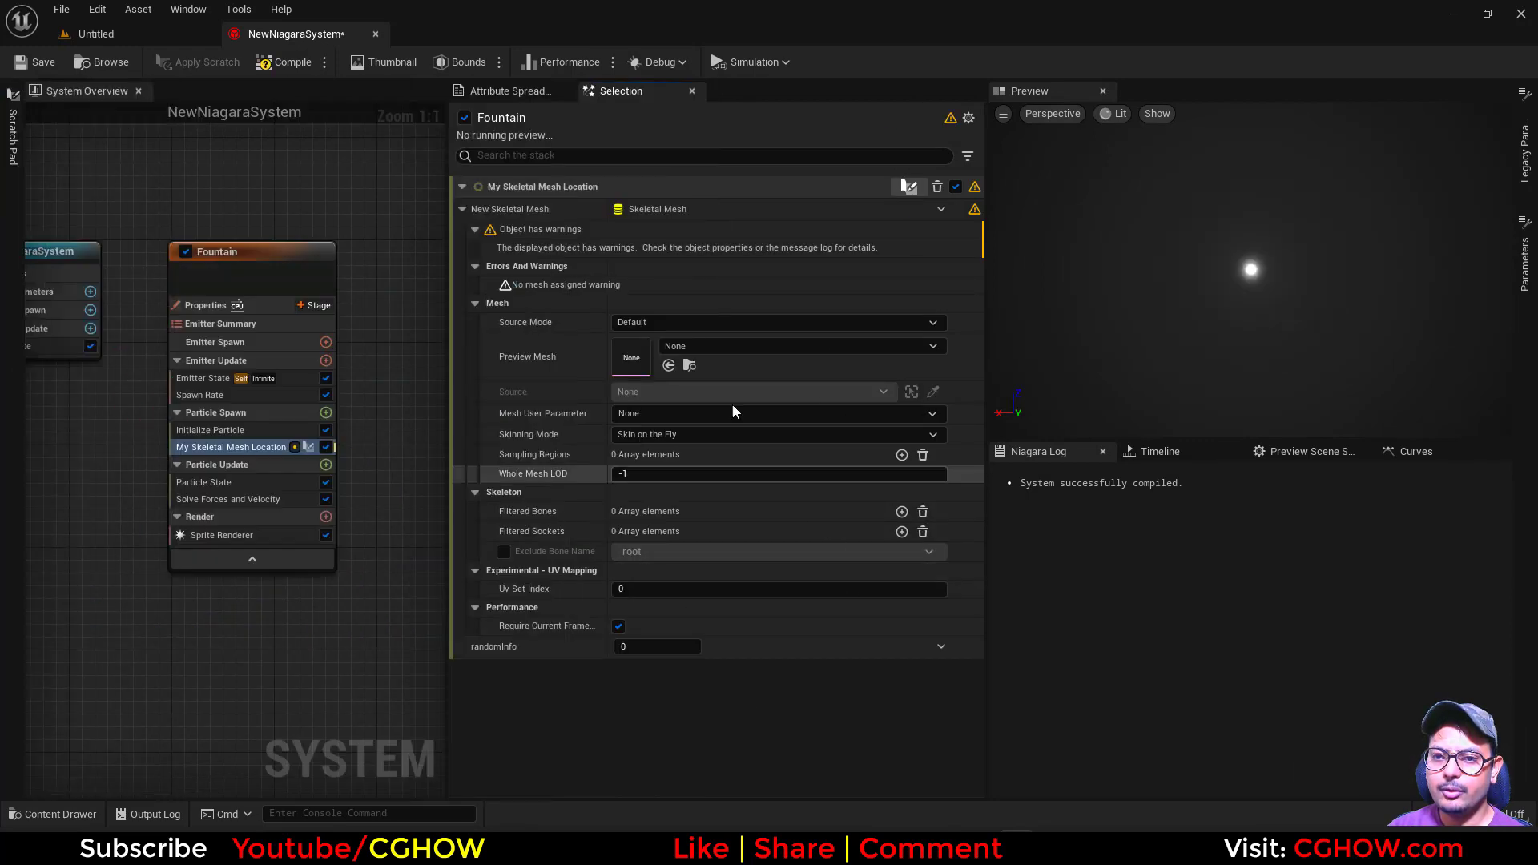
click(689, 346)
click(702, 510)
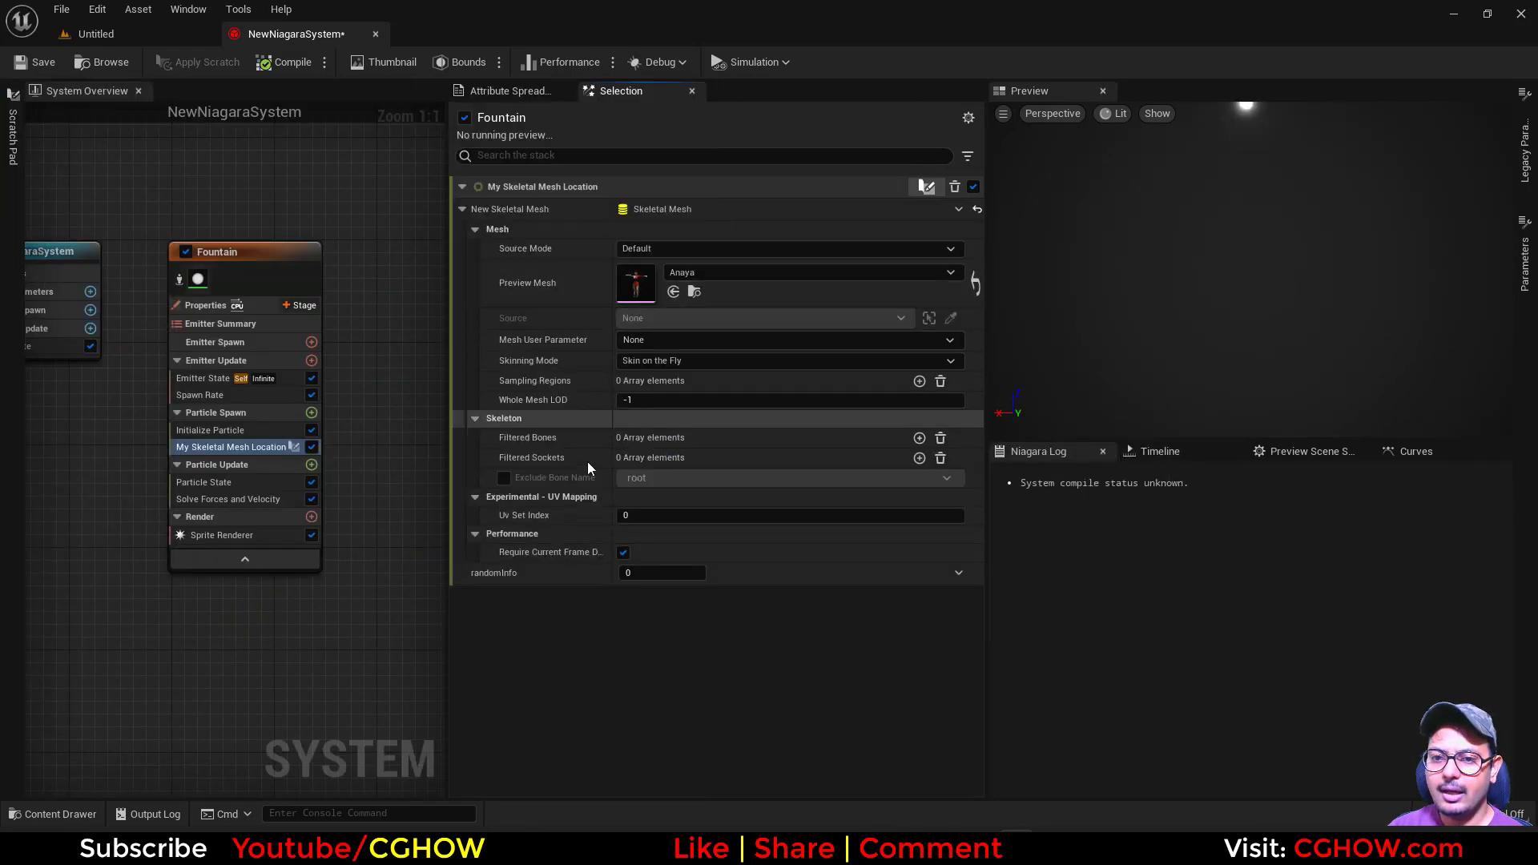
Drive the randomInfo input with a Random Range Int and set its maximum to 137970
click(967, 571)
text(ran)
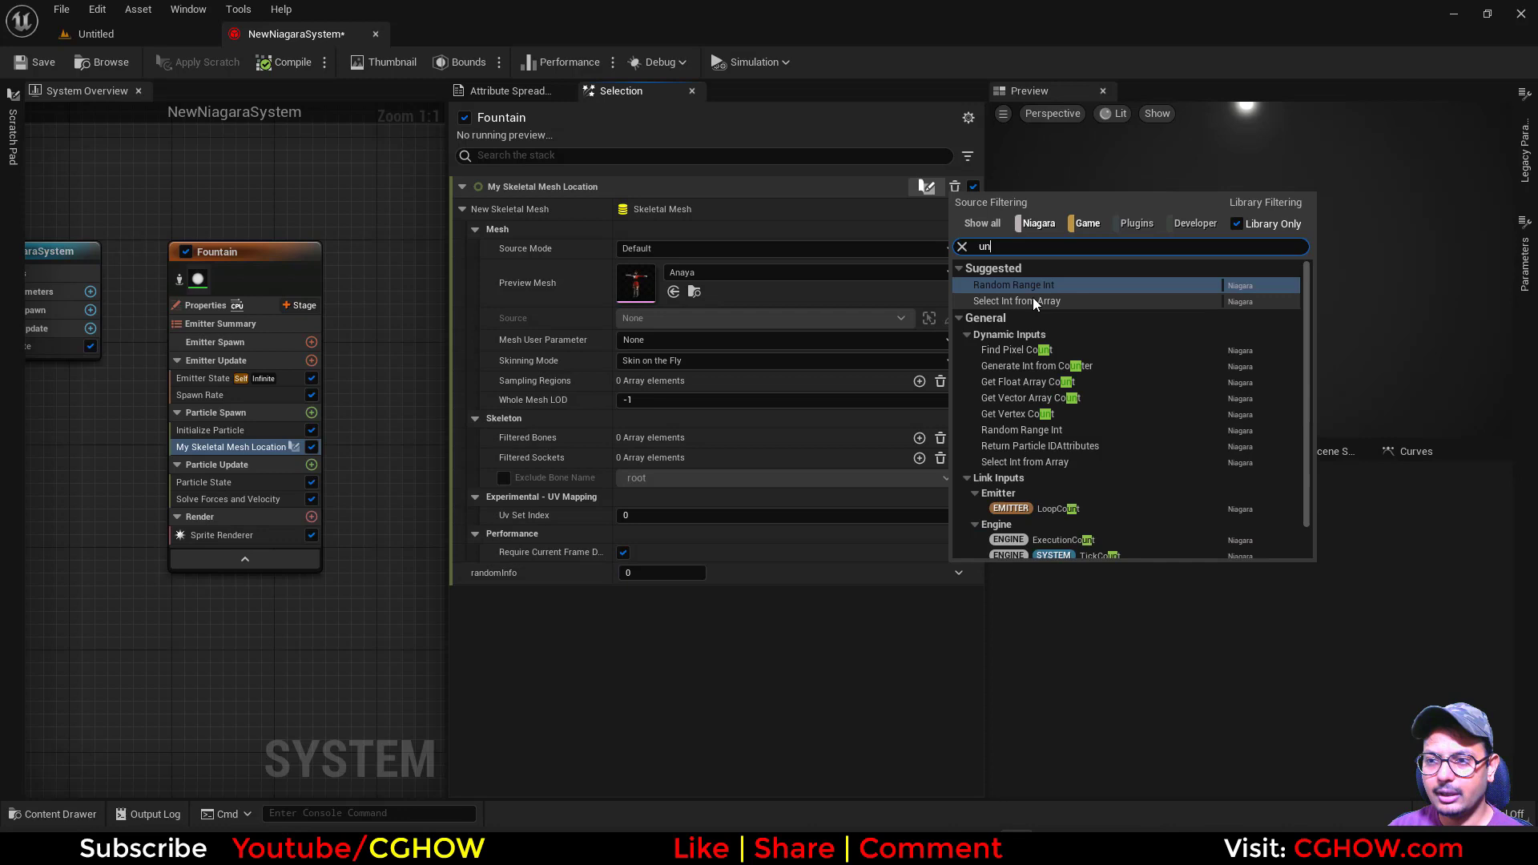
click(1055, 286)
drag(654, 621, 793, 621)
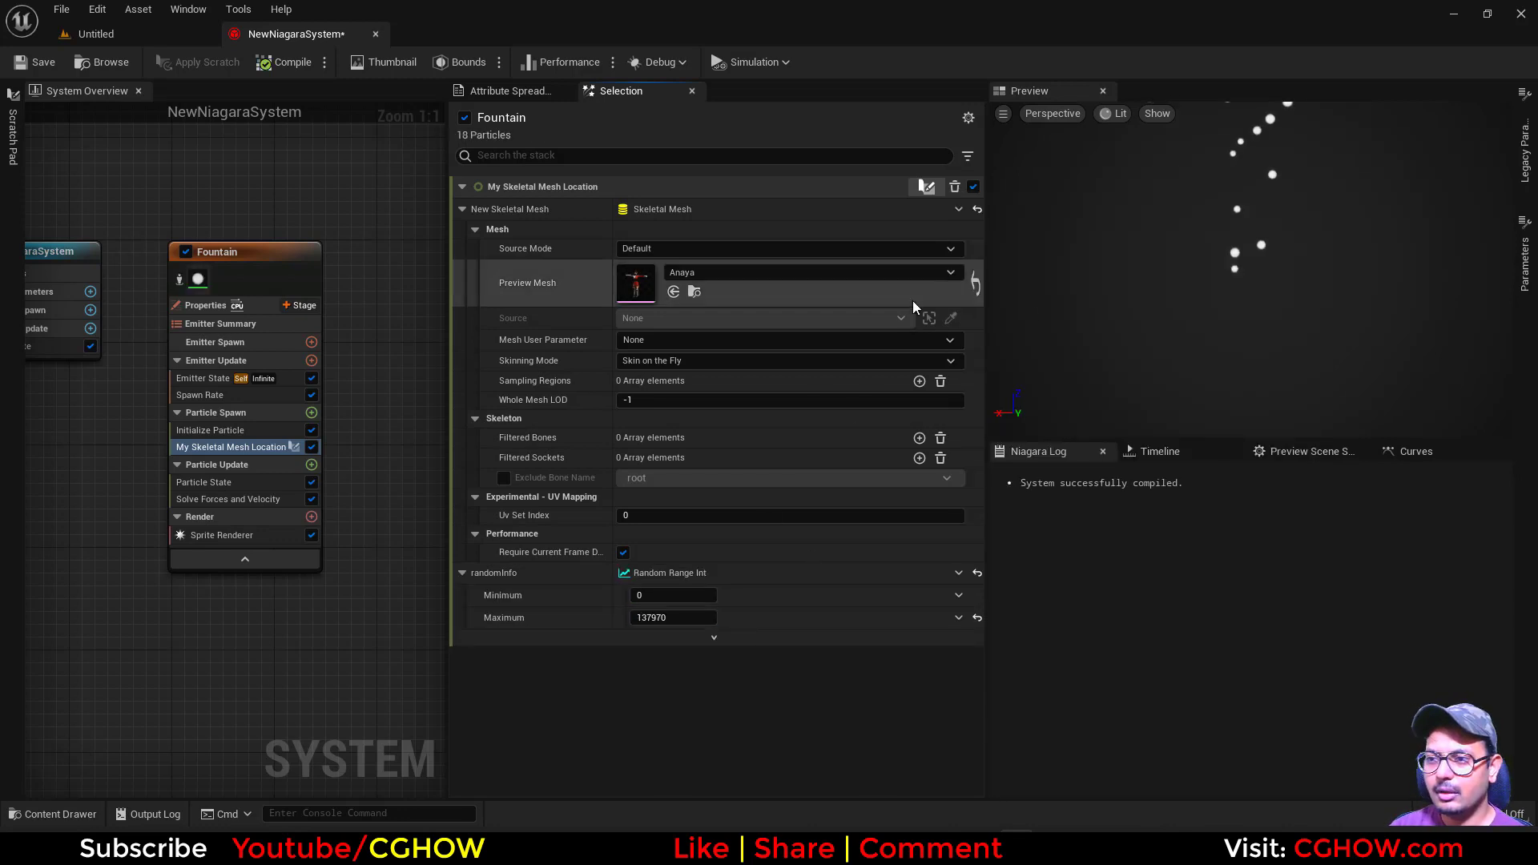
Inspect the spawned particles' distribution over the character shape in the Niagara preview from different viewpoints
middle_drag(1162, 240, 1178, 385)
middle_drag(1263, 363, 1268, 284)
drag(1263, 363, 1238, 248)
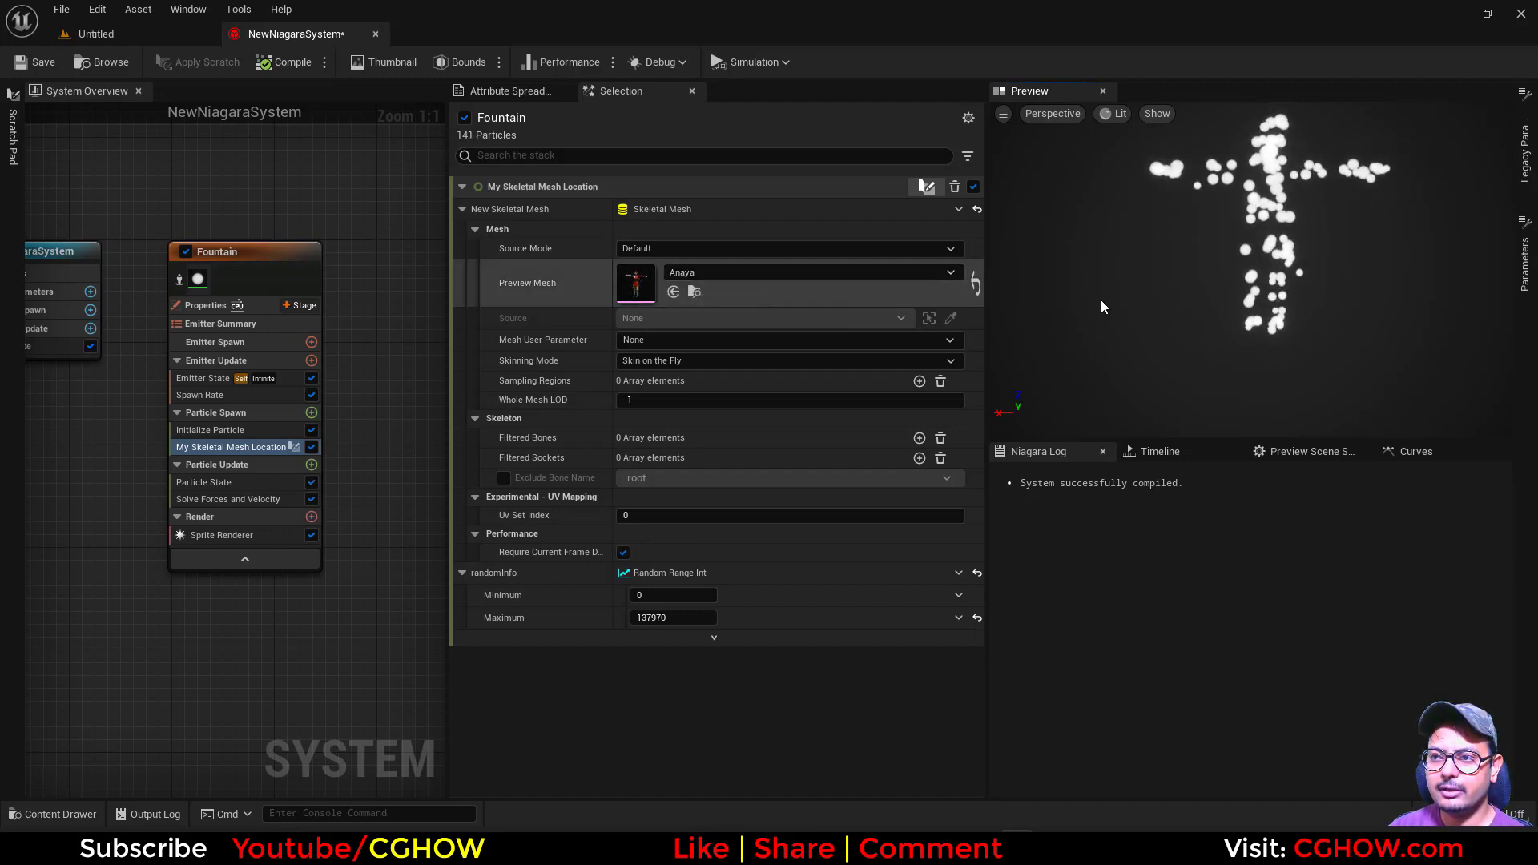
drag(1258, 355, 1286, 319)
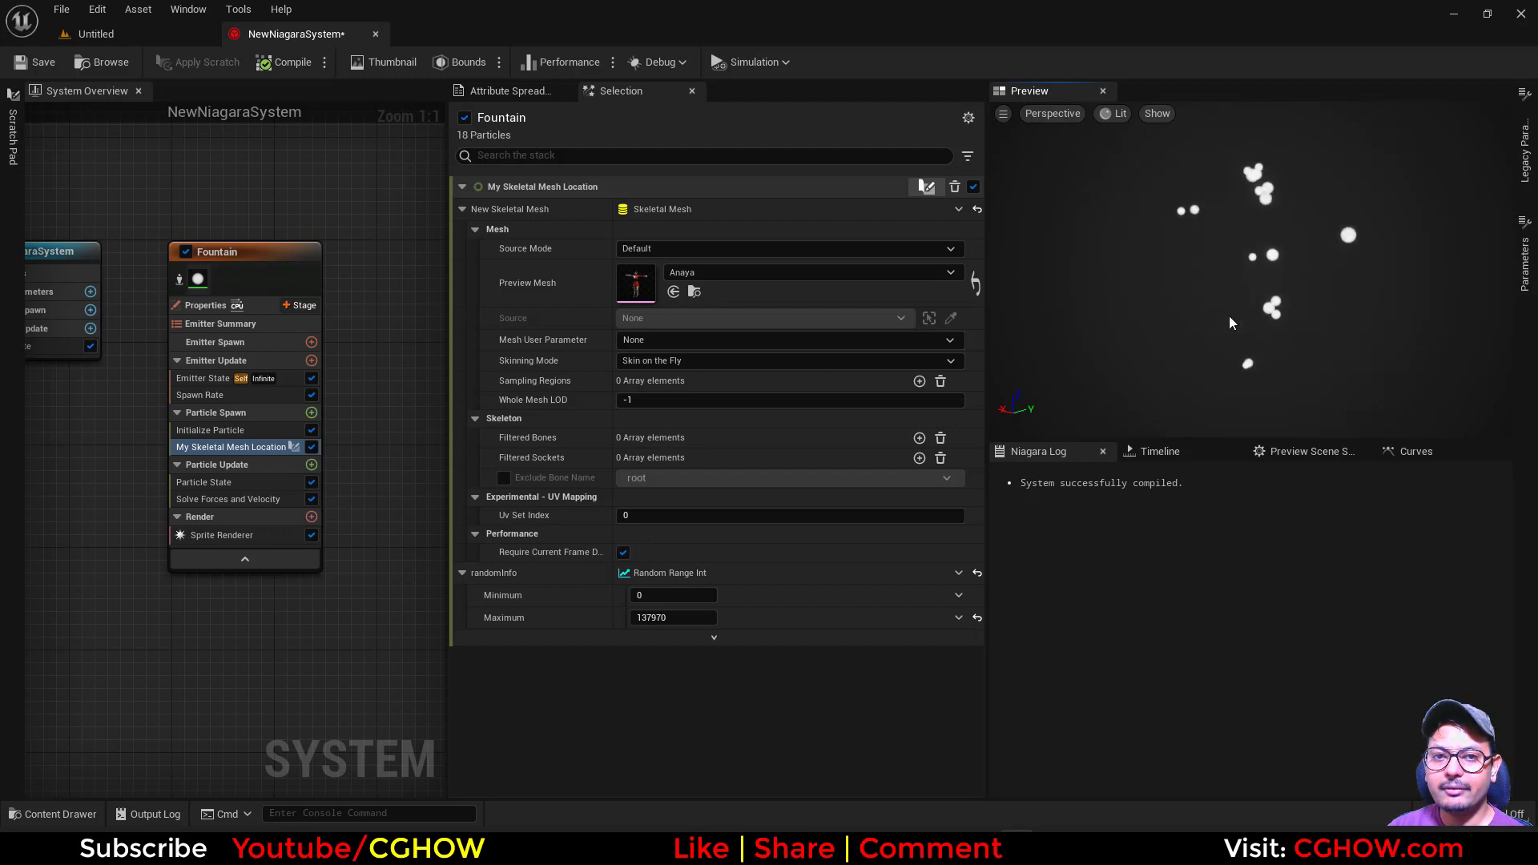
Browse from the Anaya mesh asset to the Project_Anaya Animations folder and preview the Running_Jump_Anaya_Anim sequence
click(693, 294)
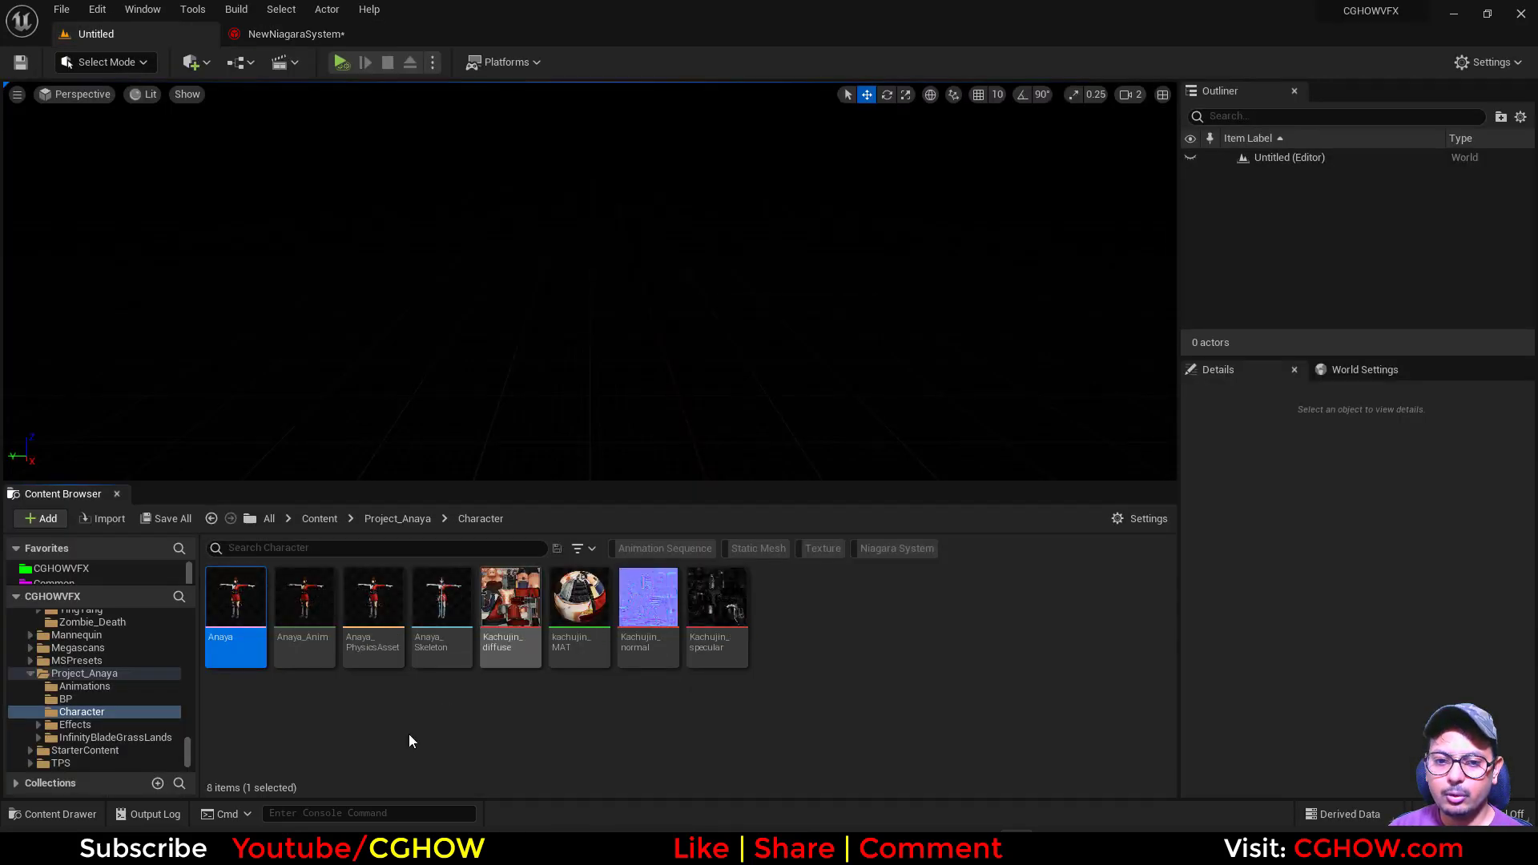
click(398, 520)
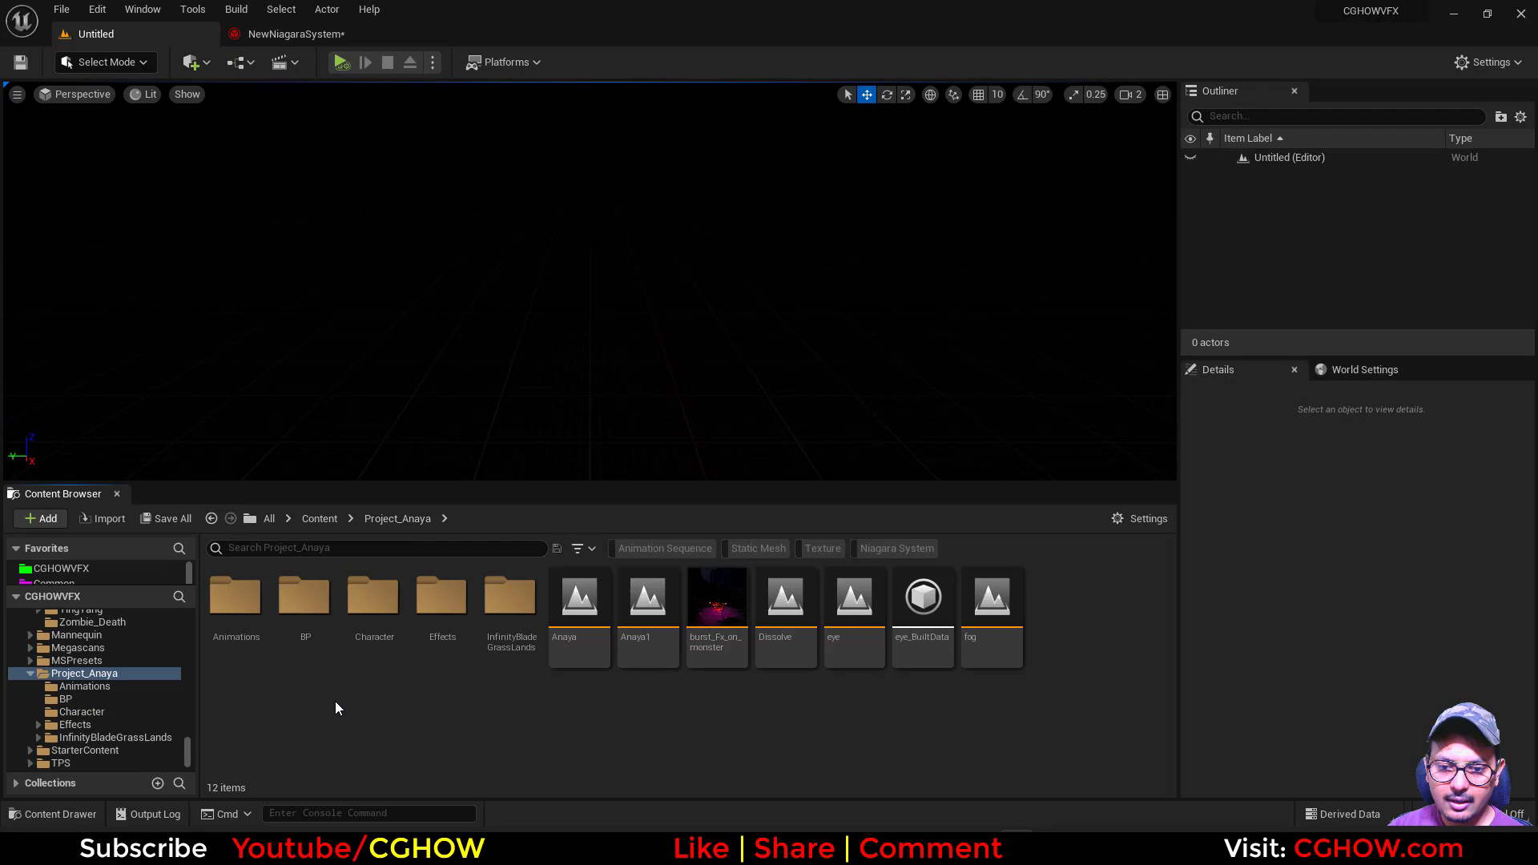
double_click(237, 602)
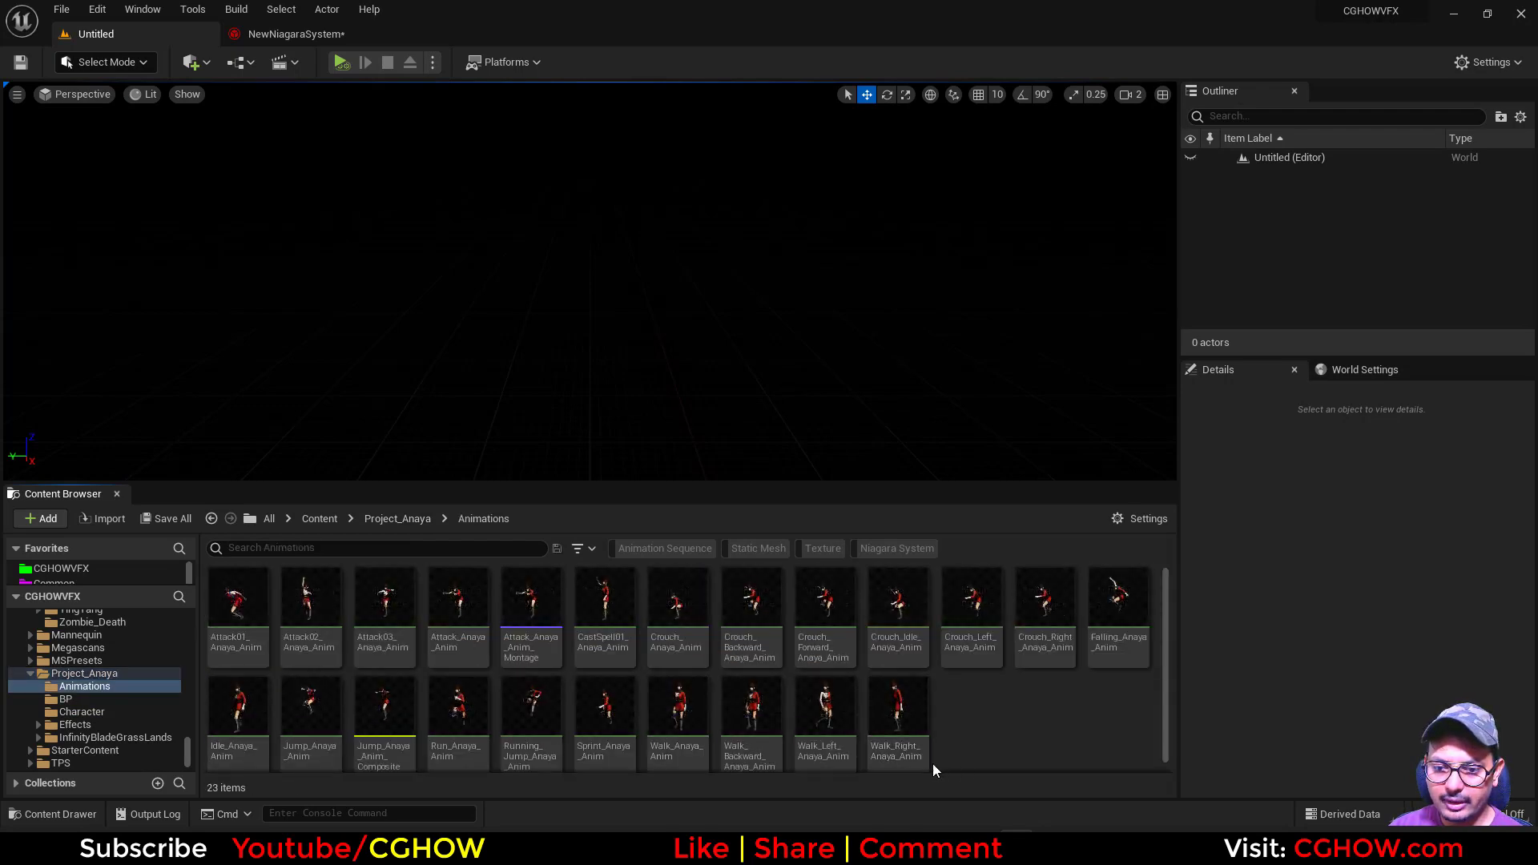
click(548, 710)
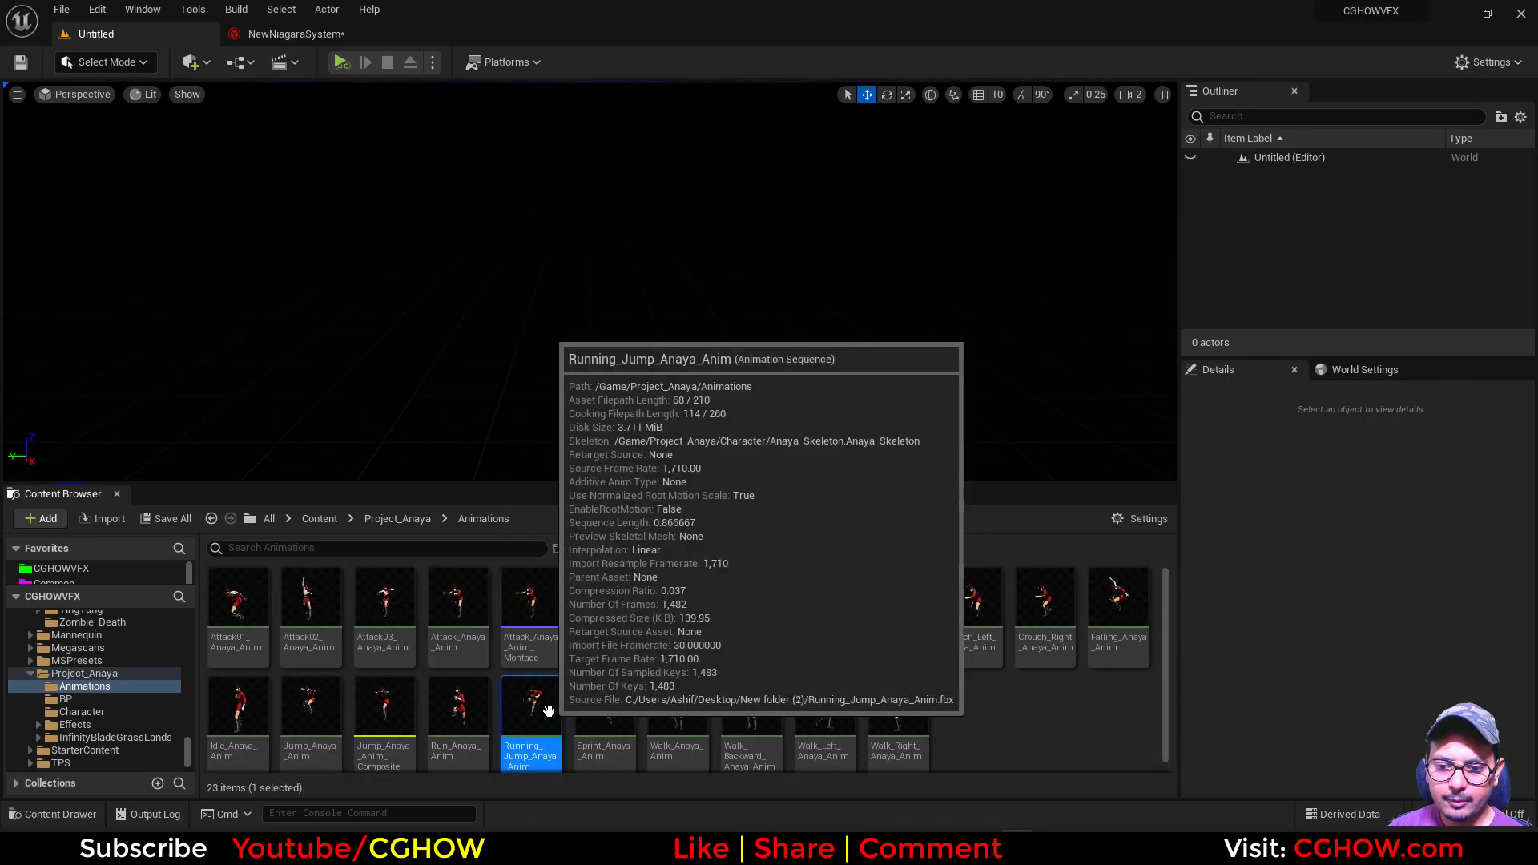
double_click(547, 710)
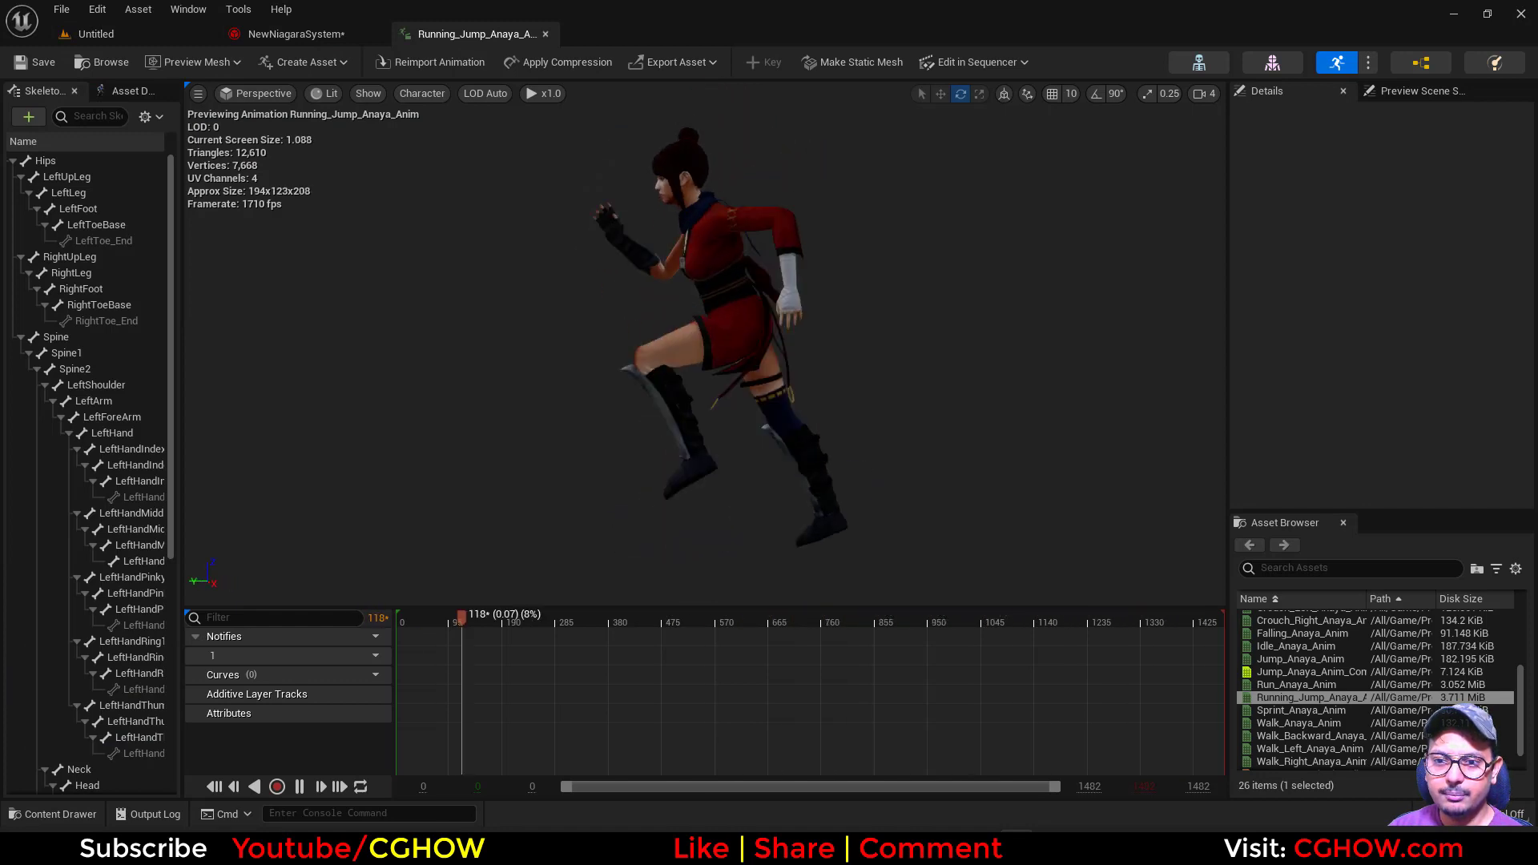
click(546, 34)
Place Running_Jump_Anaya_Anim in the Untitled level and reset its location to the world origin
click(124, 34)
drag(520, 671, 641, 403)
click(1511, 576)
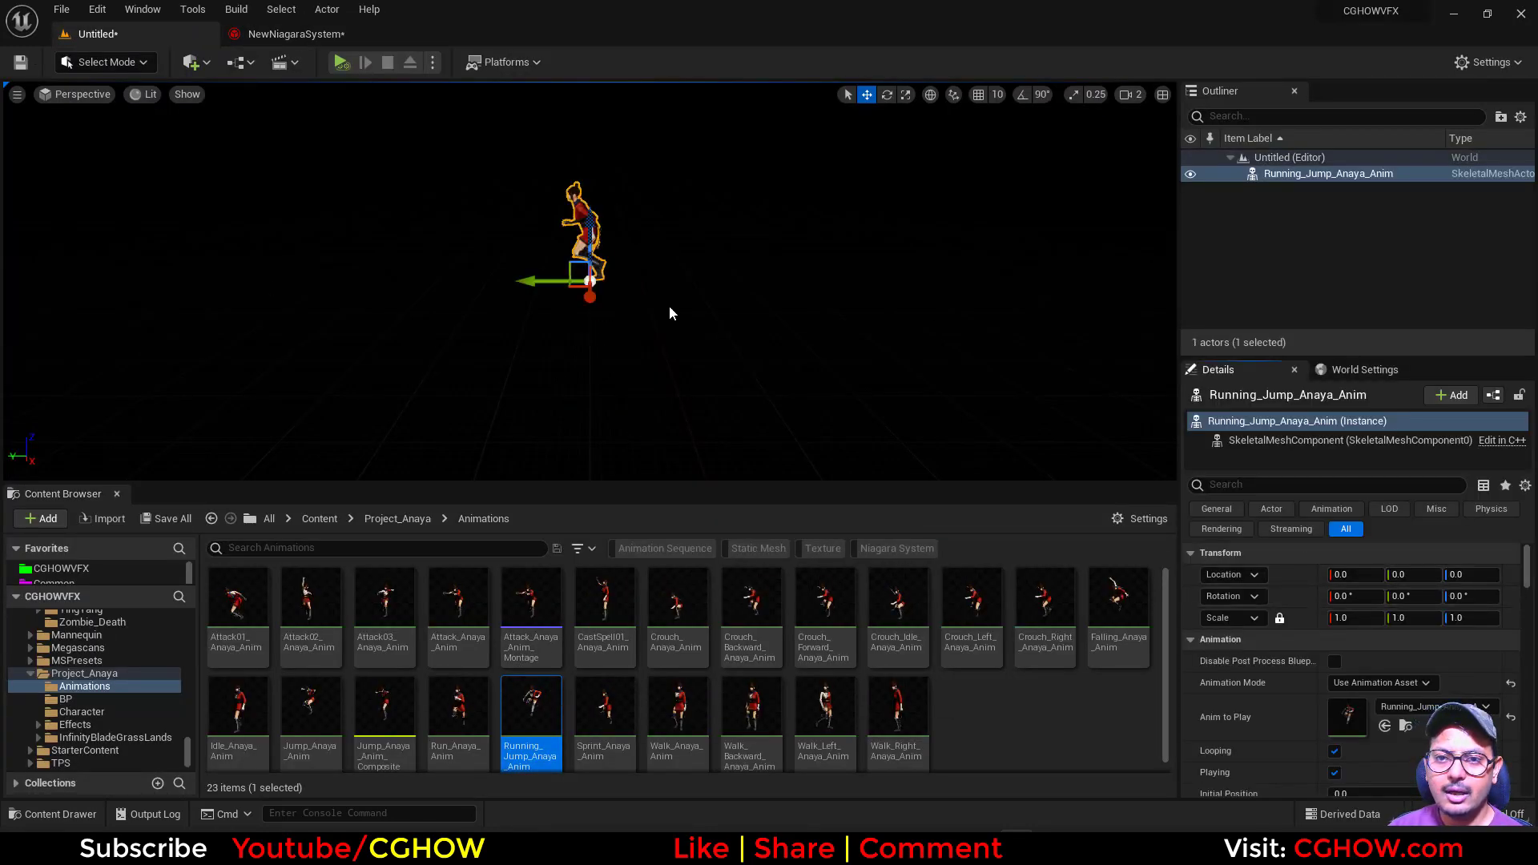
Locate NewNiagaraSystem in the scratchpad_06 folder, place it in the level and reset its location to the world origin
click(296, 35)
click(49, 63)
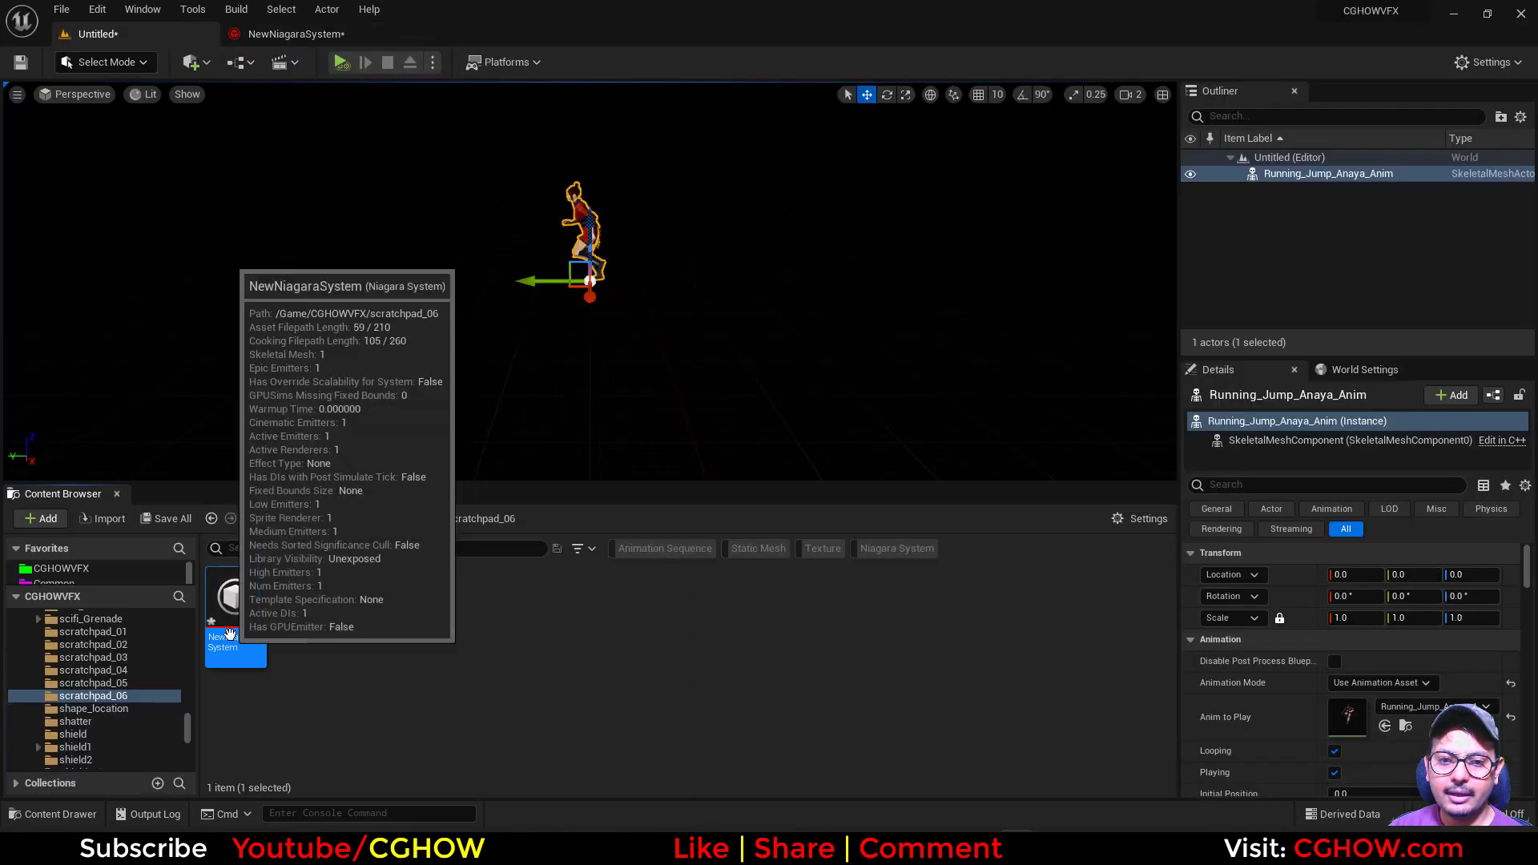
drag(227, 630, 573, 371)
click(1511, 577)
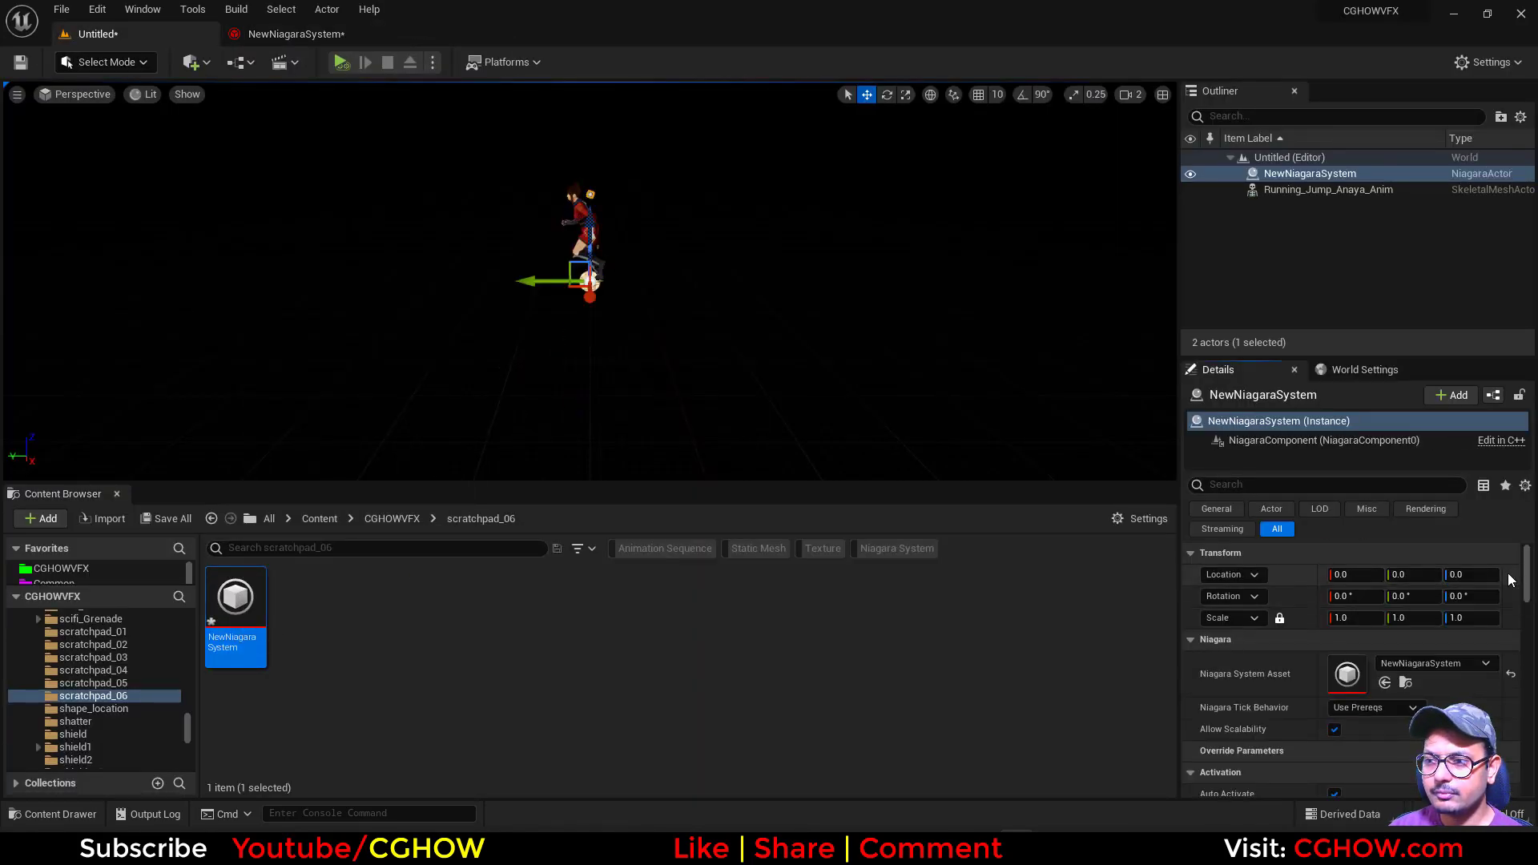
Attach the NewNiagaraSystem actor to Running_Jump_Anaya_Anim, choosing None as the socket or bone
click(1285, 176)
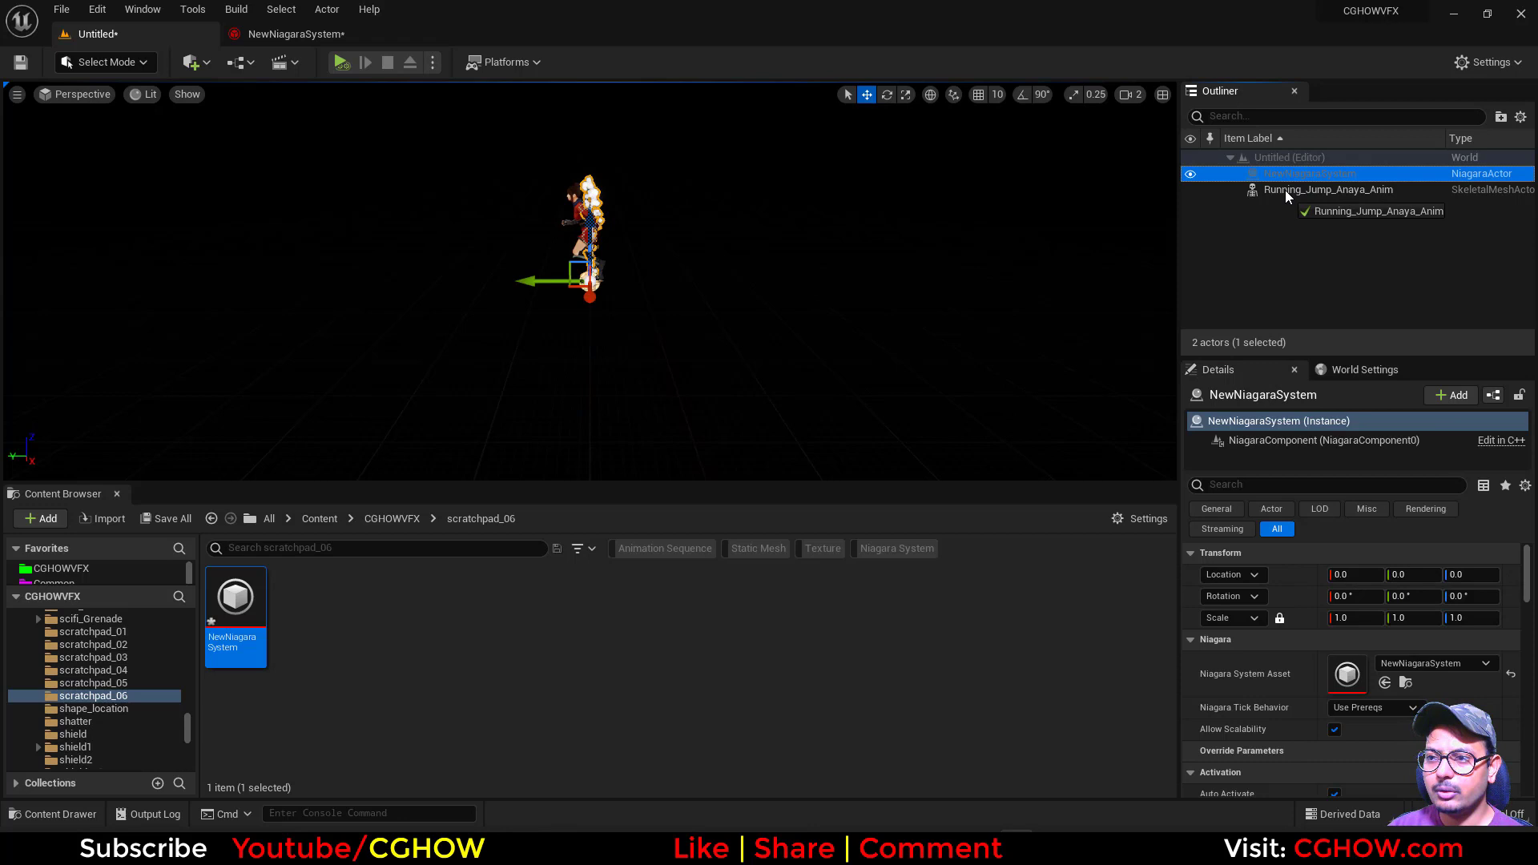
drag(1286, 190, 1285, 190)
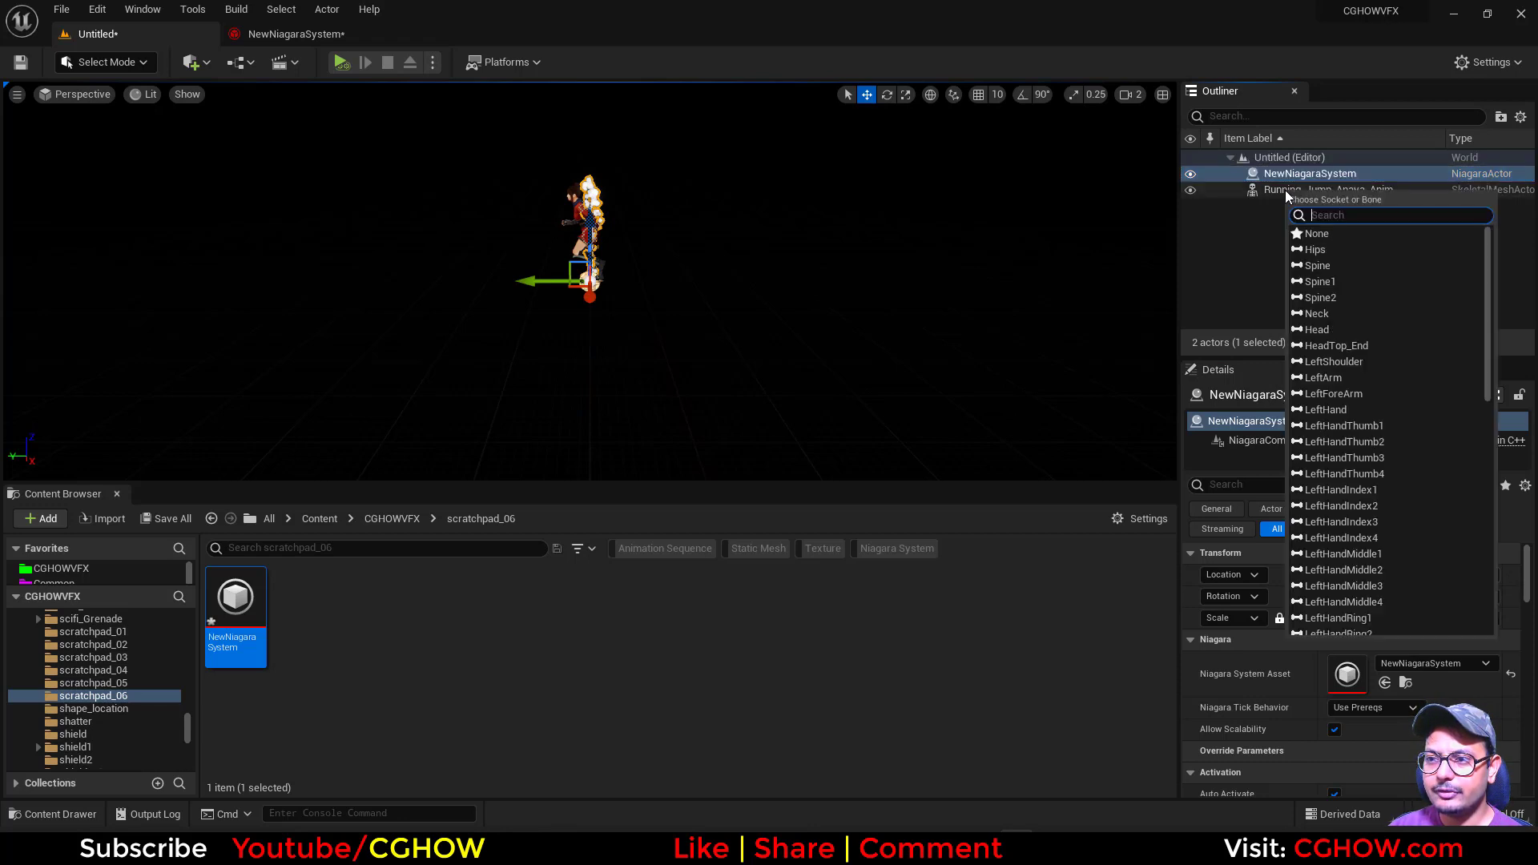
click(1326, 234)
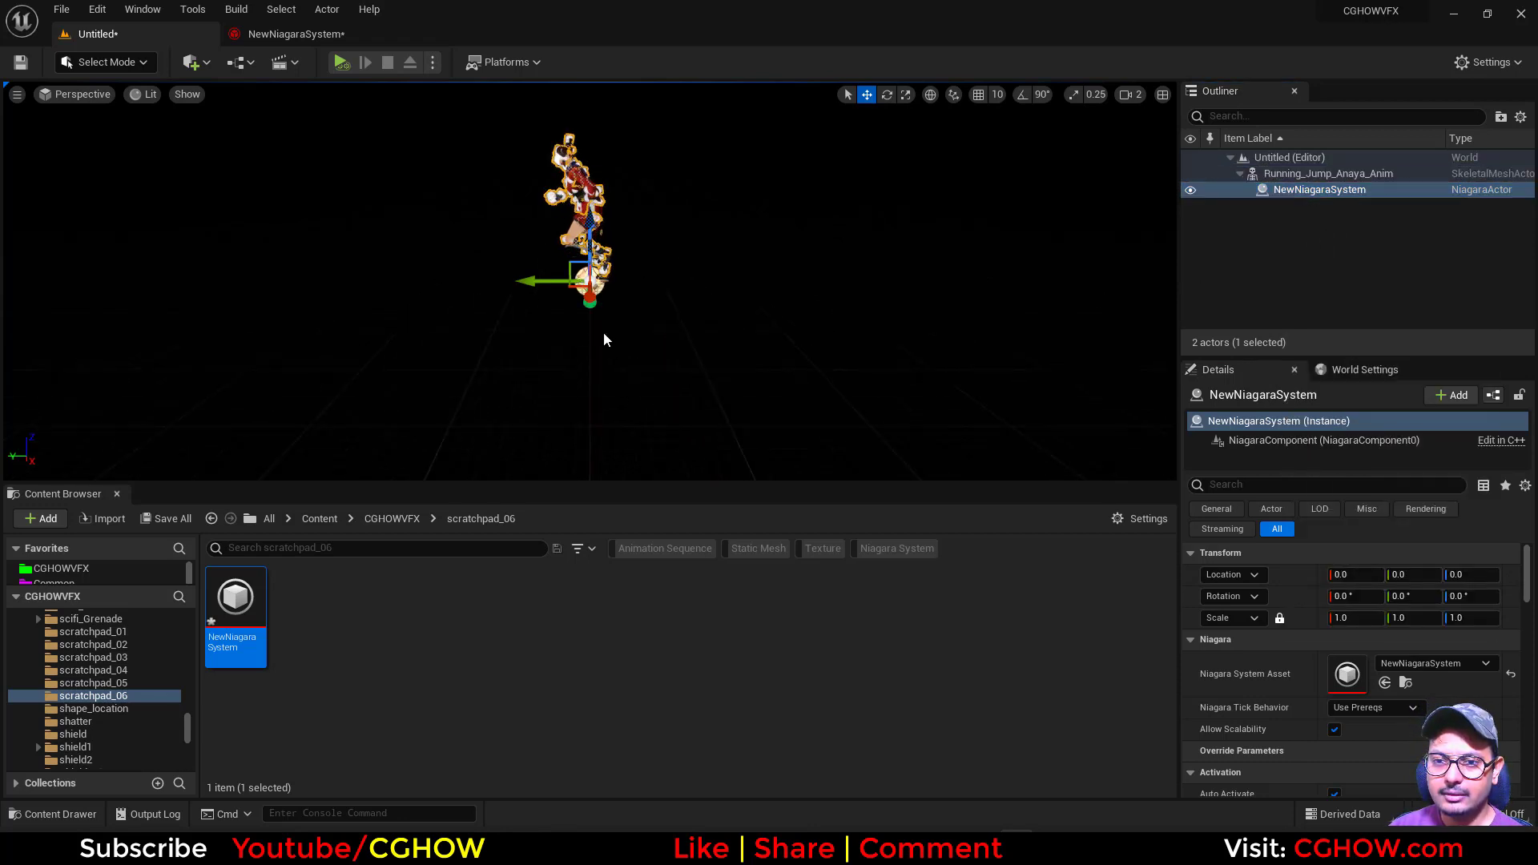
Deselect the actor and simulate the level to check the particles on the animated character, stopping the simulation when done
alt+drag(737, 250, 802, 257)
alt+middle_drag(737, 249, 741, 323)
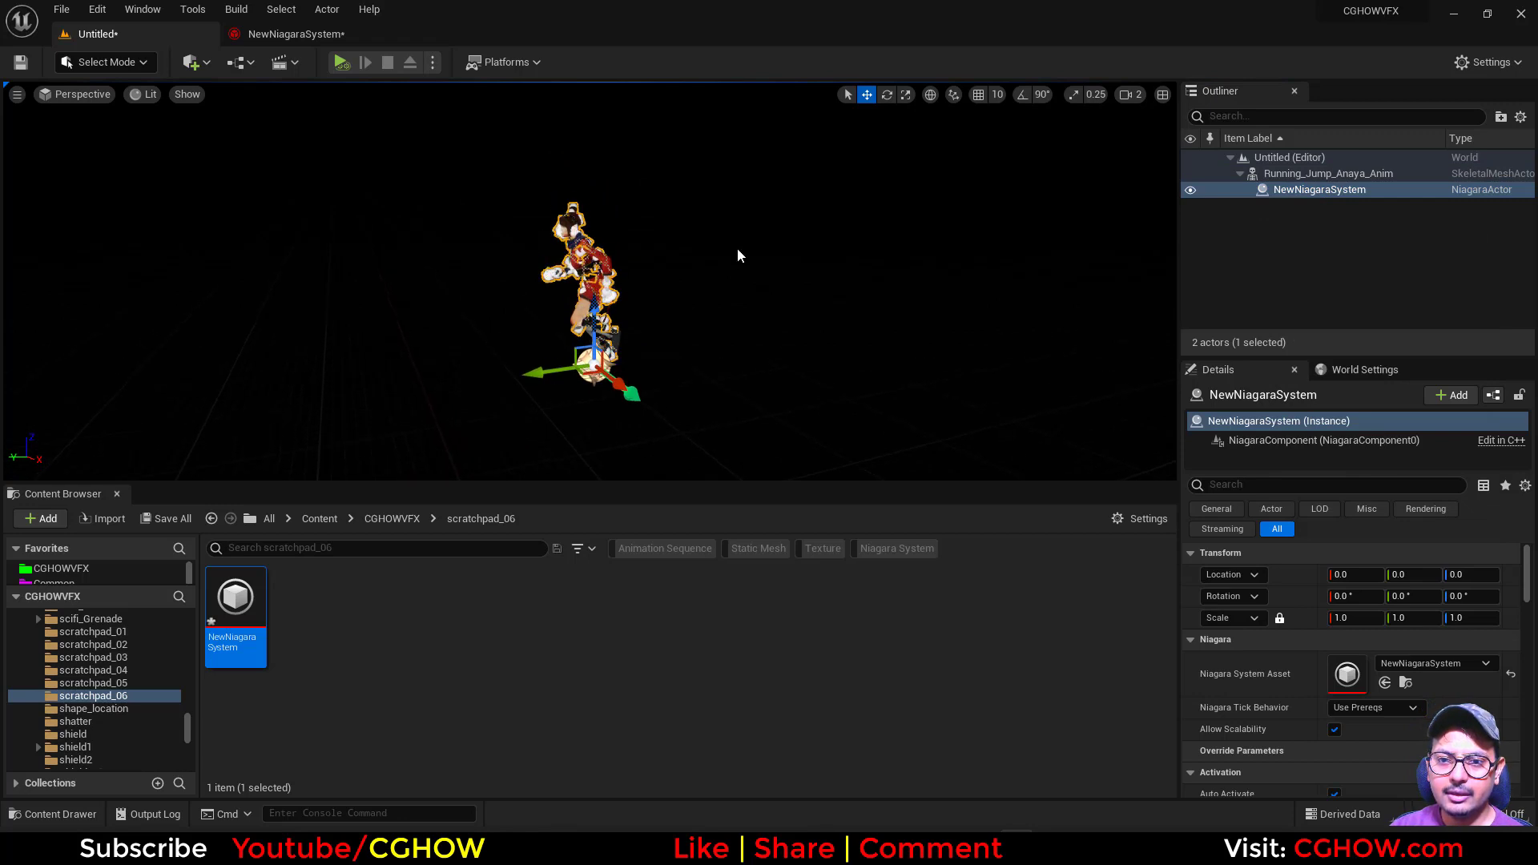
click(738, 255)
click(340, 63)
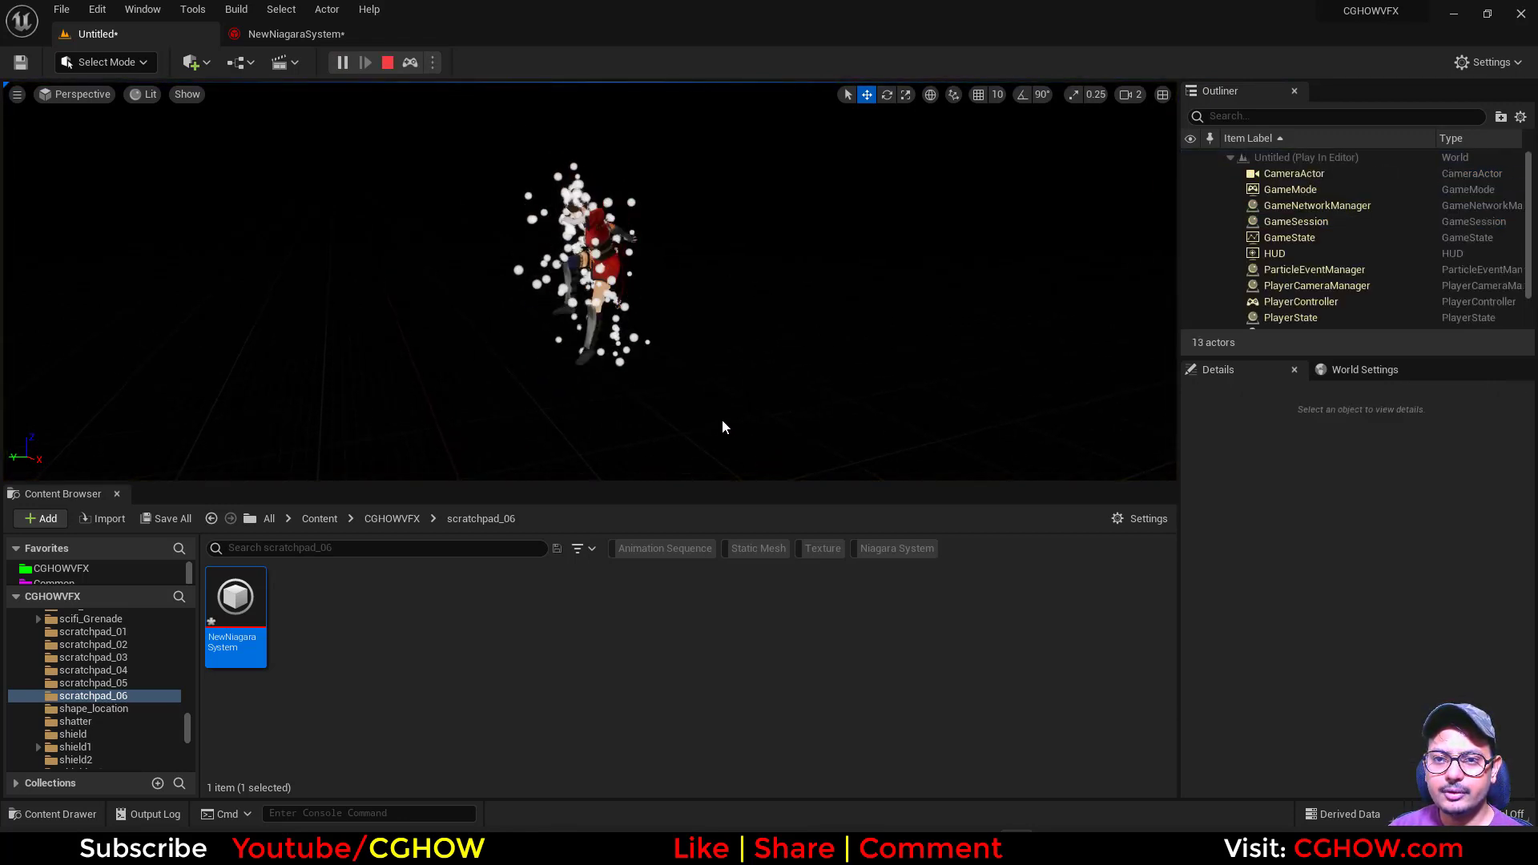
click(388, 63)
Raise the Fountain emitter's Spawn Rate substantially in NewNiagaraSystem
click(316, 35)
click(210, 395)
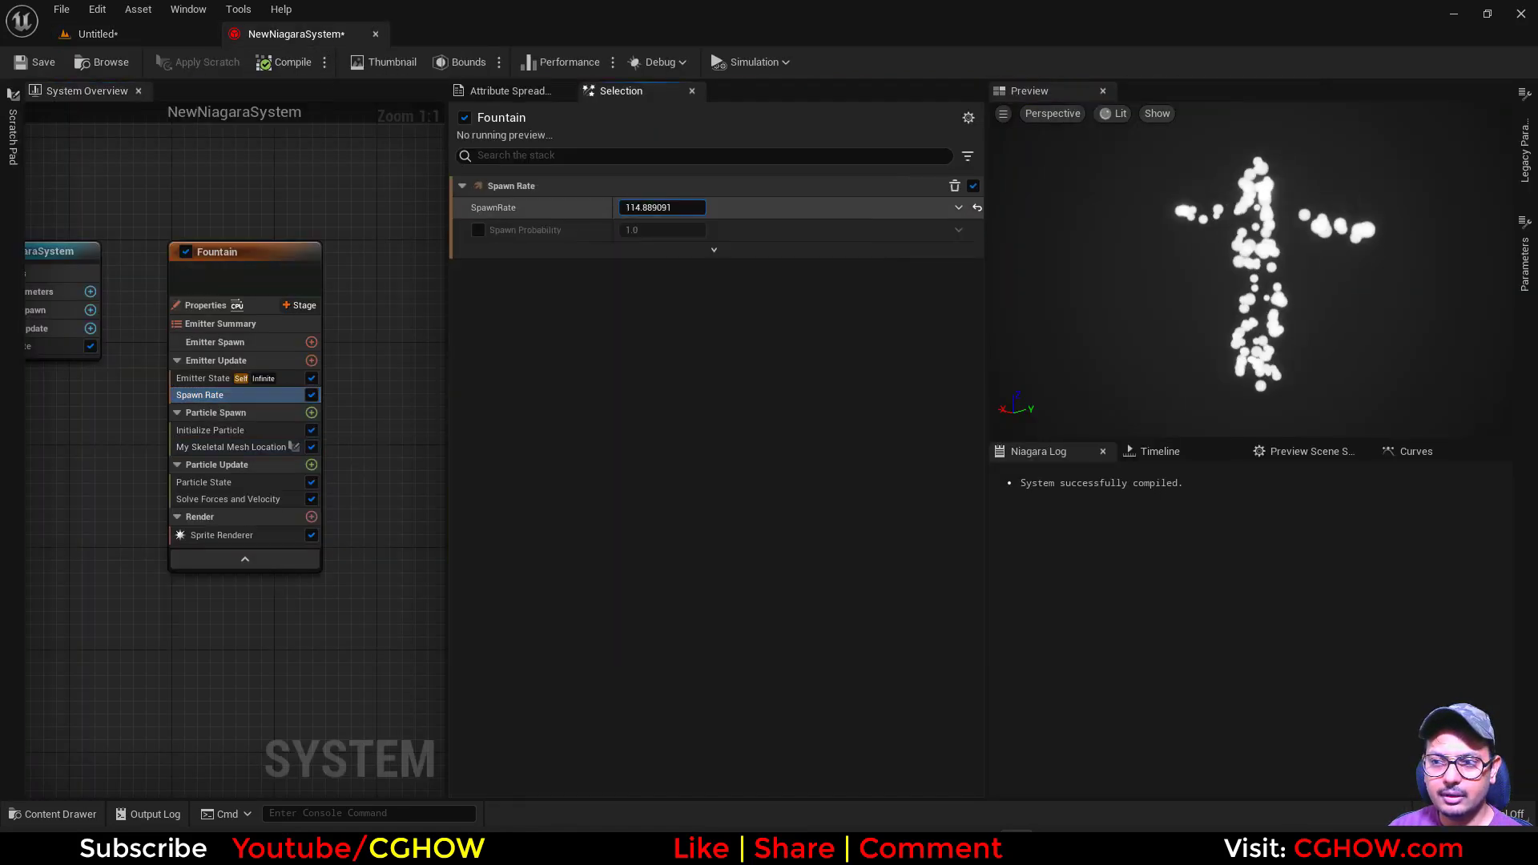
In Initialize Particle, set Sprite Size Mode to Uniform with a size of 1.0 and Mass Mode to Unset / (Mass of 1)
click(210, 430)
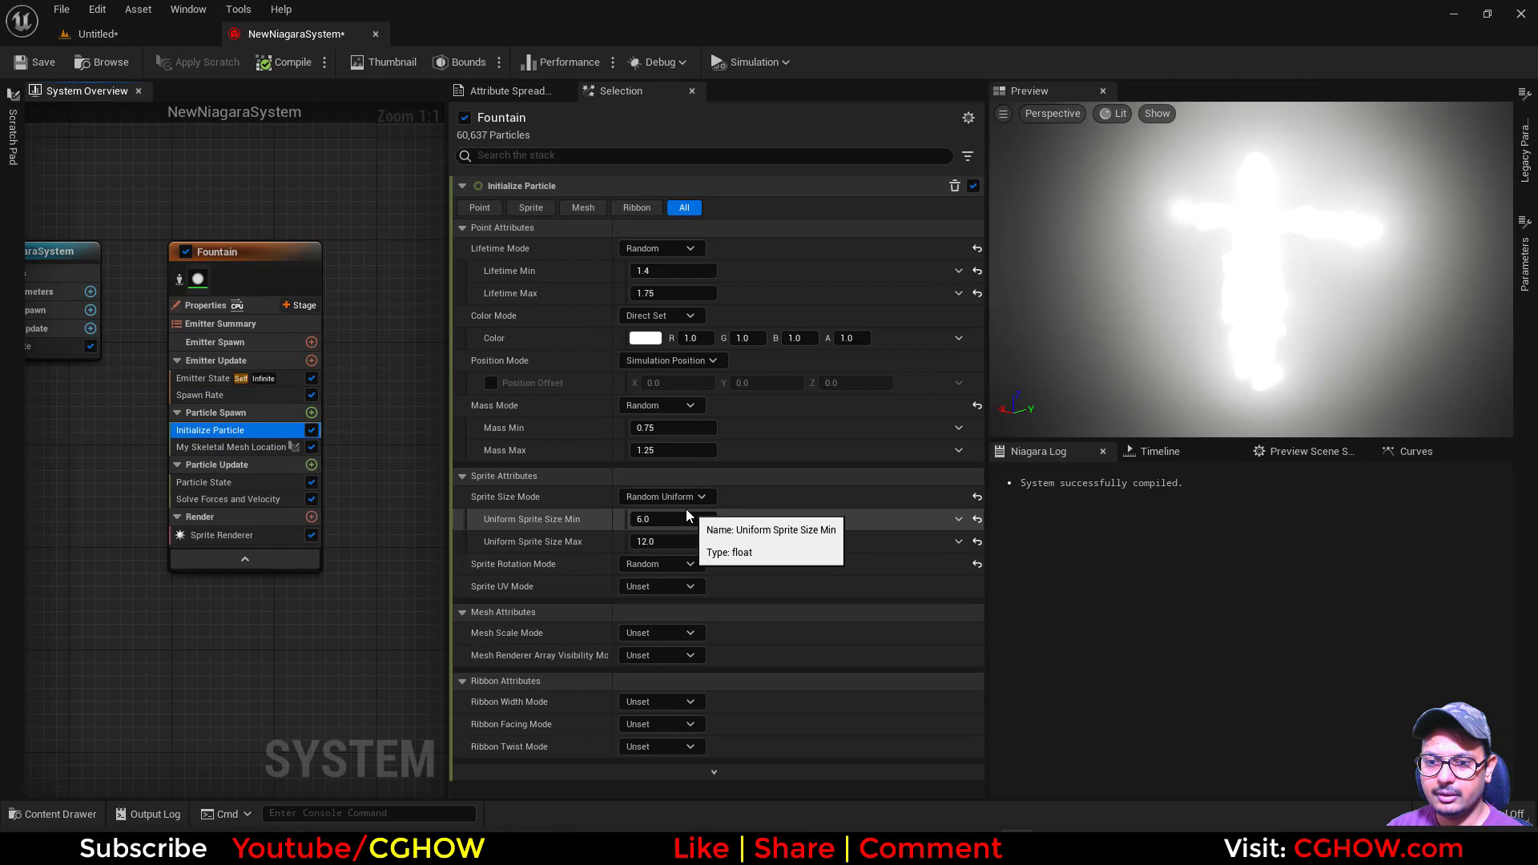
click(662, 497)
click(662, 537)
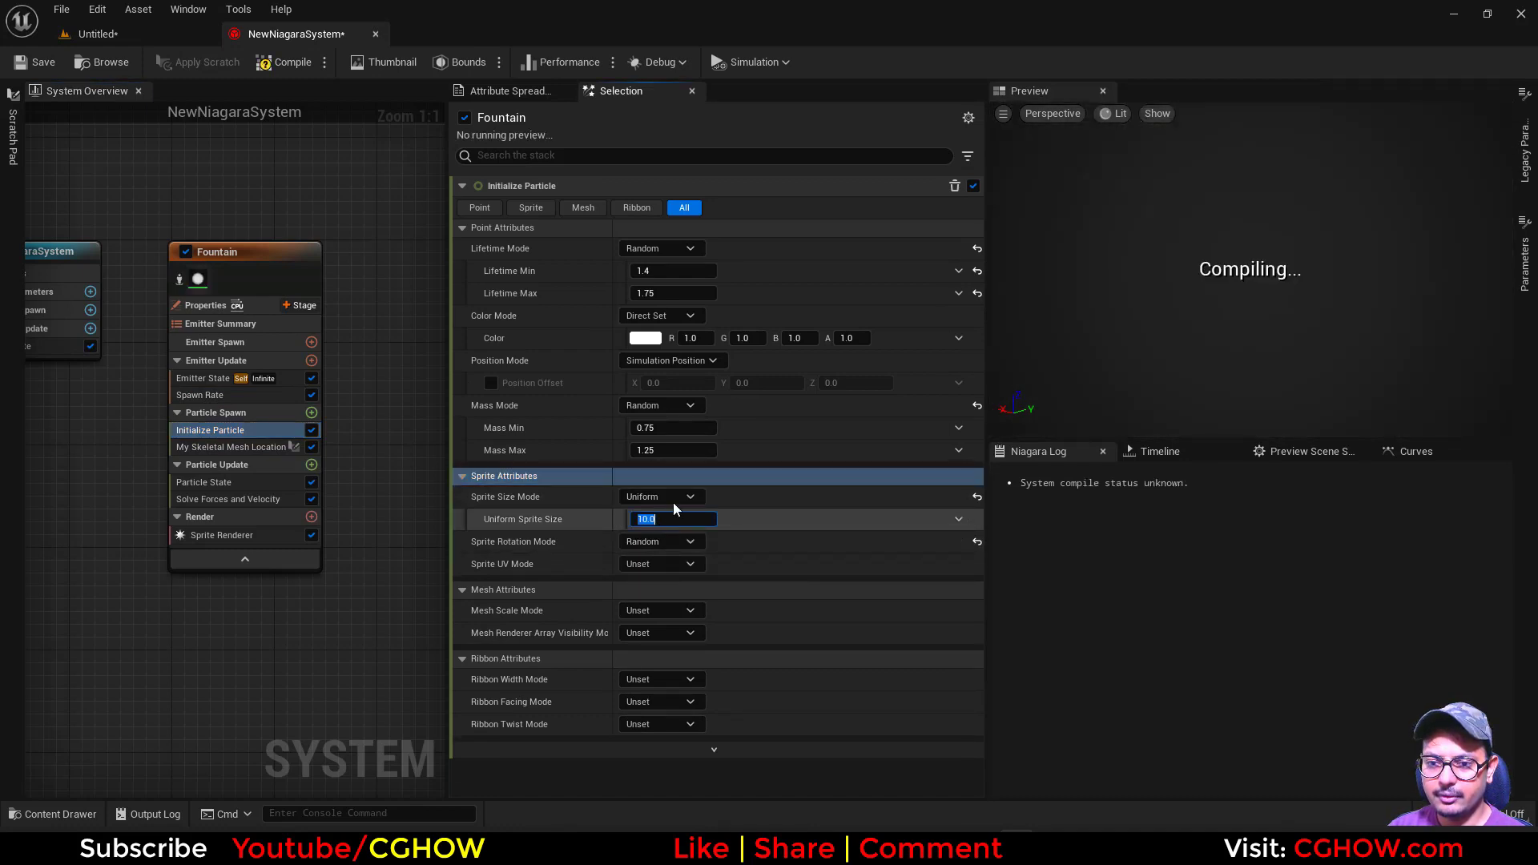
click(660, 405)
click(671, 447)
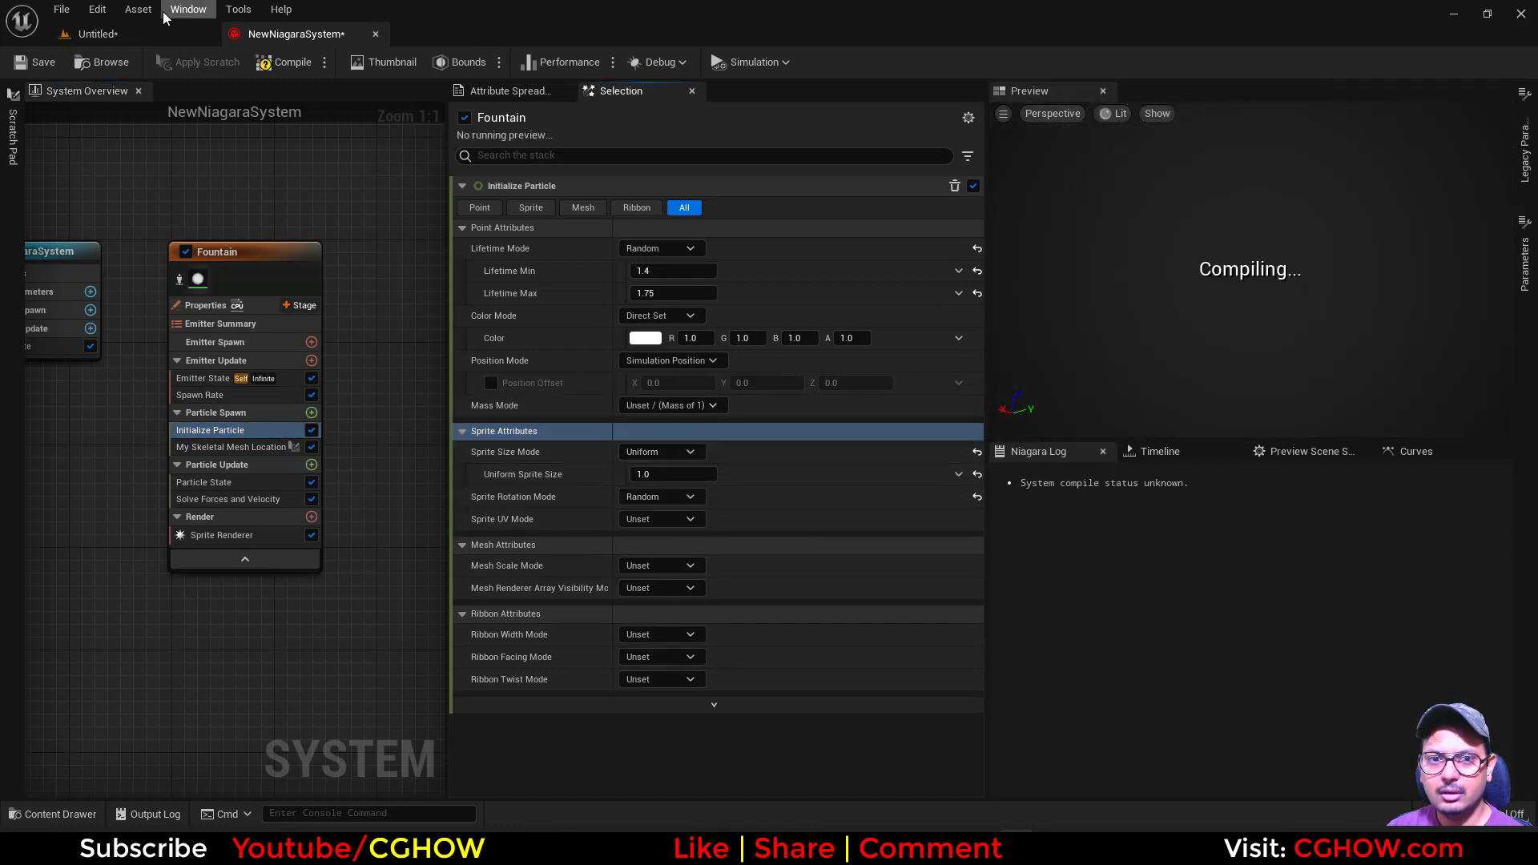
Simulate the Untitled level to check the denser, smaller particles on the character, and stop the simulation
click(144, 36)
click(341, 64)
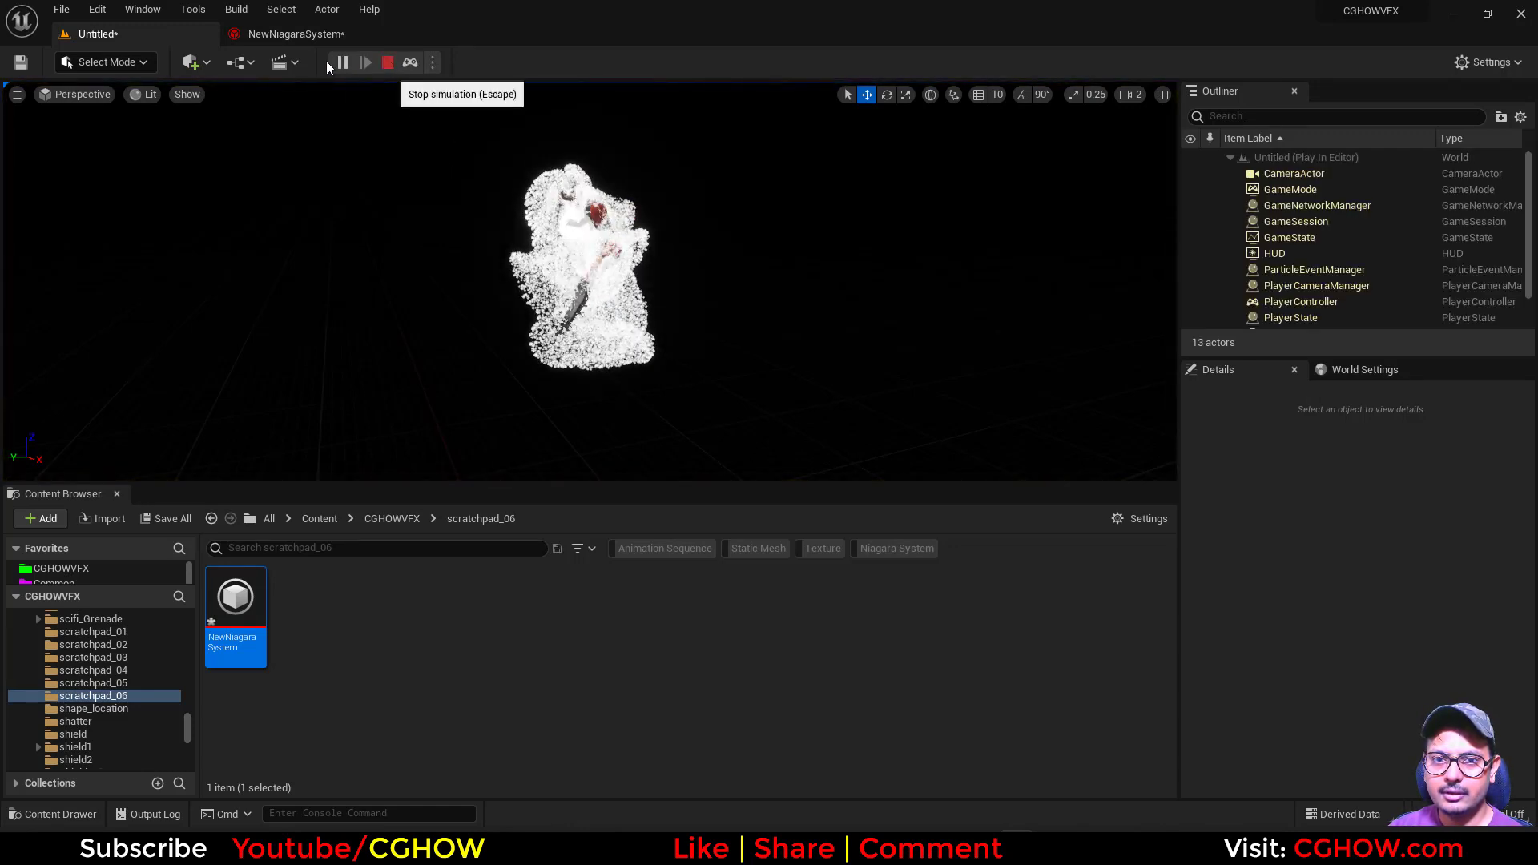
click(388, 63)
Add a Scale Color module to Particle Update and drive its Scale Alpha with Float from Curve
click(312, 464)
text(scale)
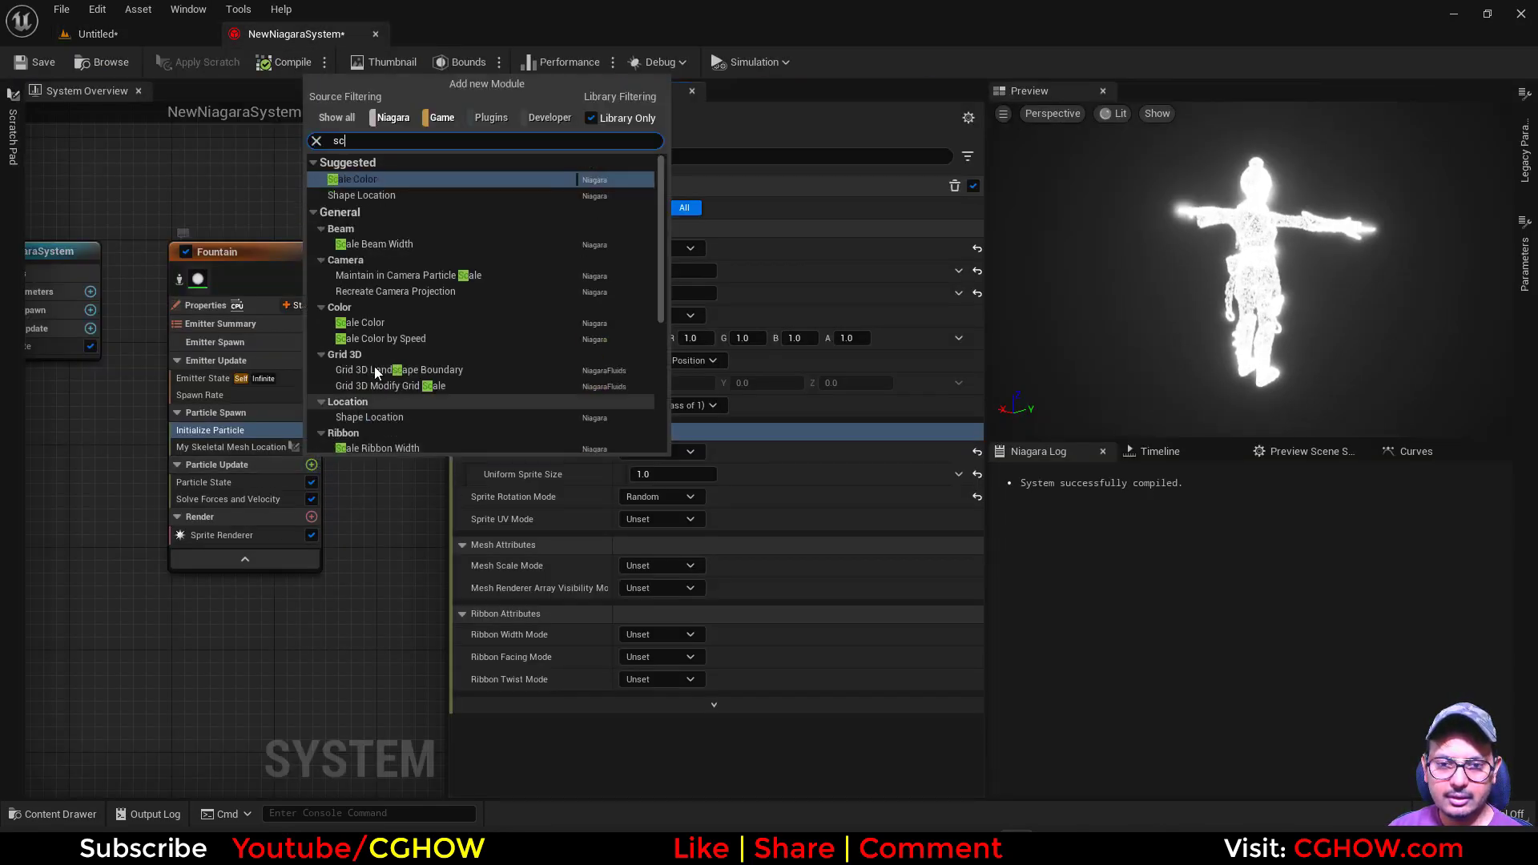
click(359, 179)
click(960, 252)
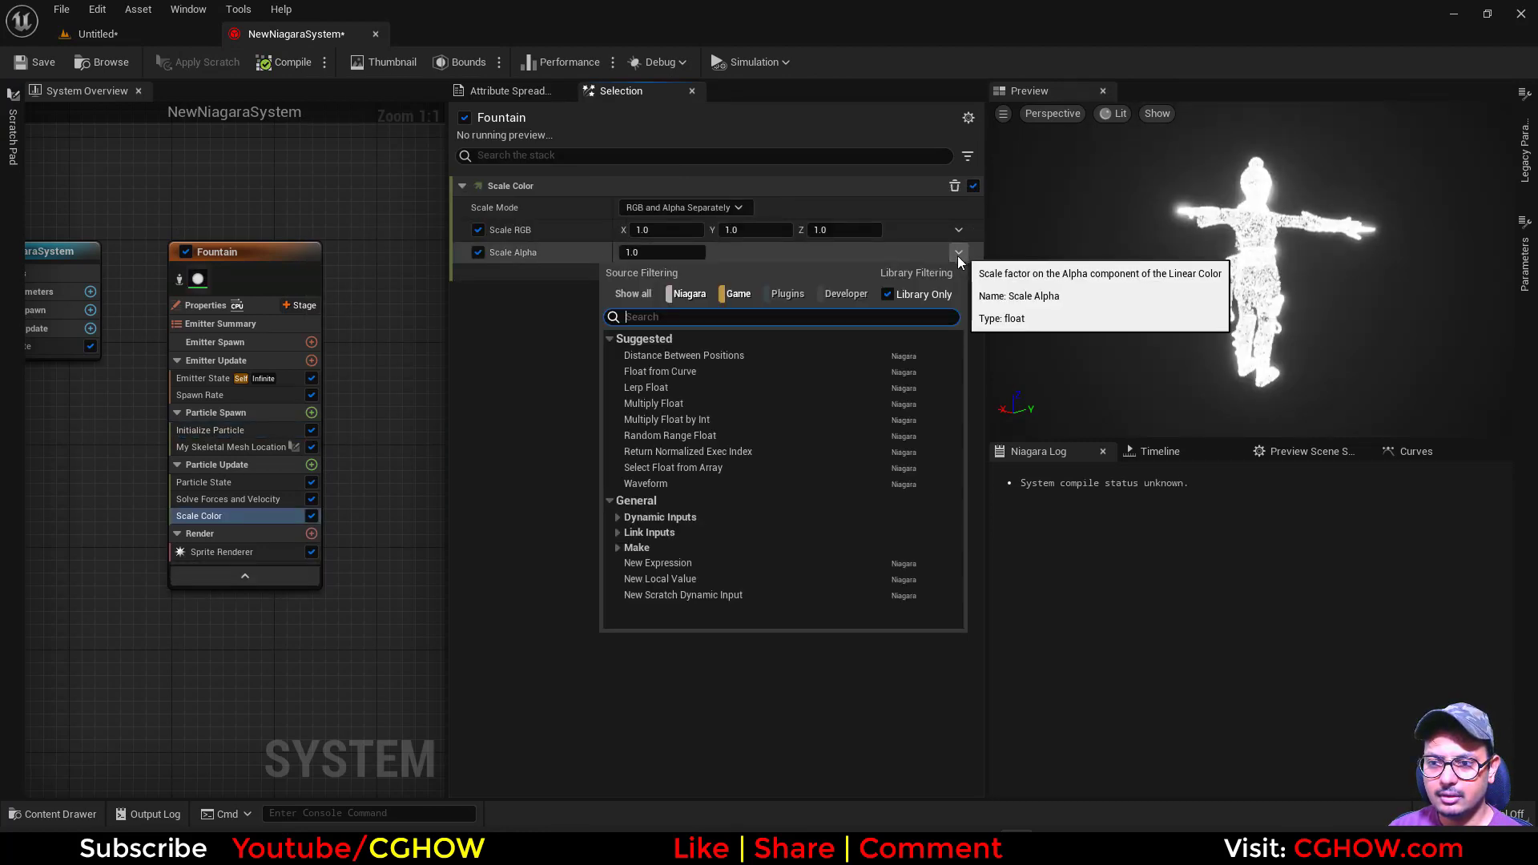
click(695, 379)
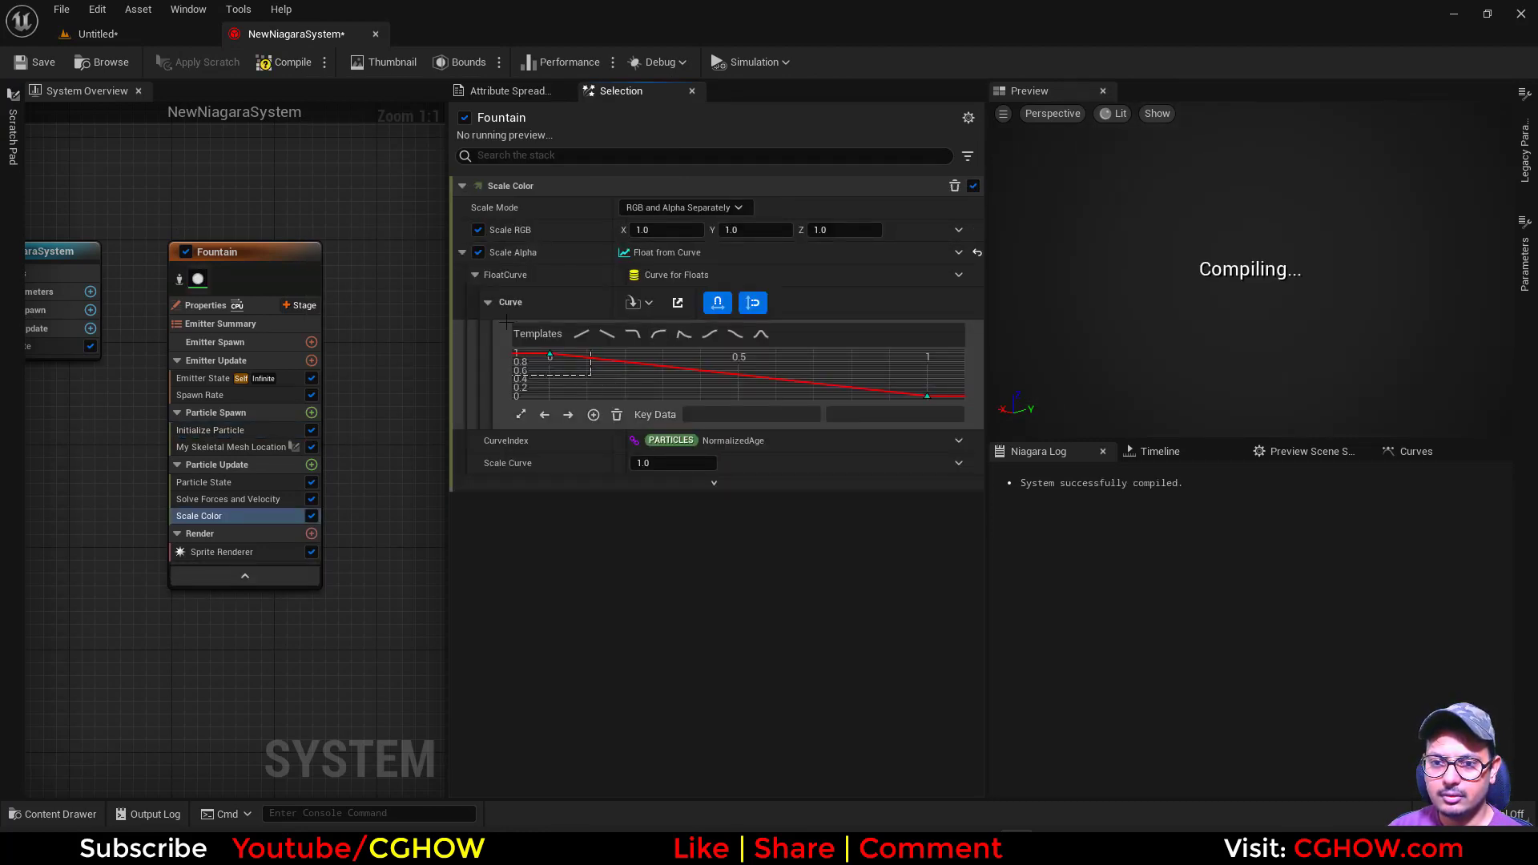
Smooth the keys of the Scale Alpha curve and bend it into a fast early falloff
drag(507, 322, 506, 322)
key(1)
drag(599, 356, 597, 370)
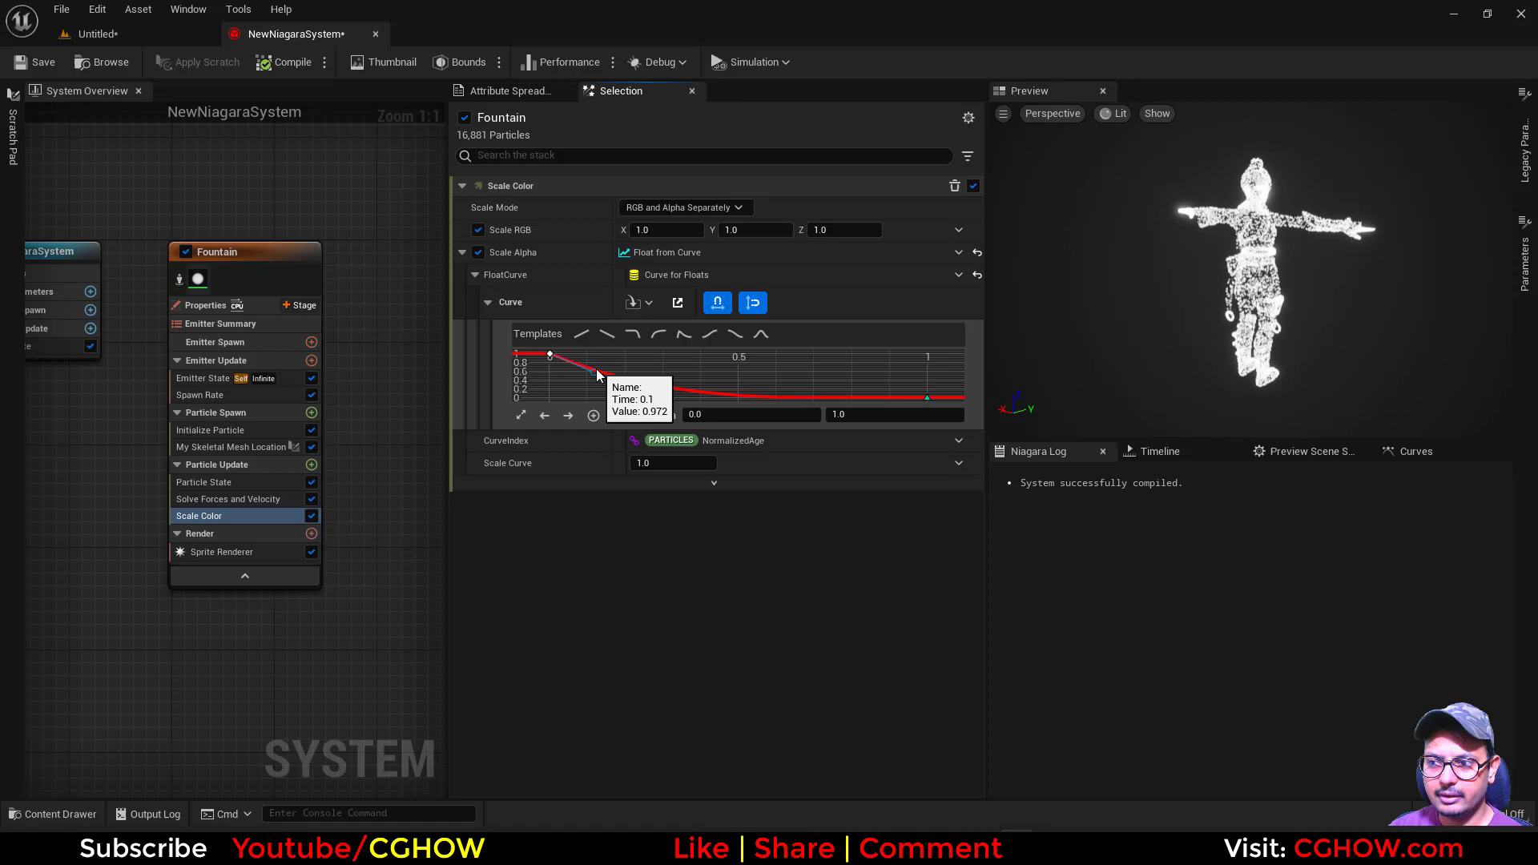
Set the Lifetime Mode in Initialize Particle to Direct Set
click(210, 431)
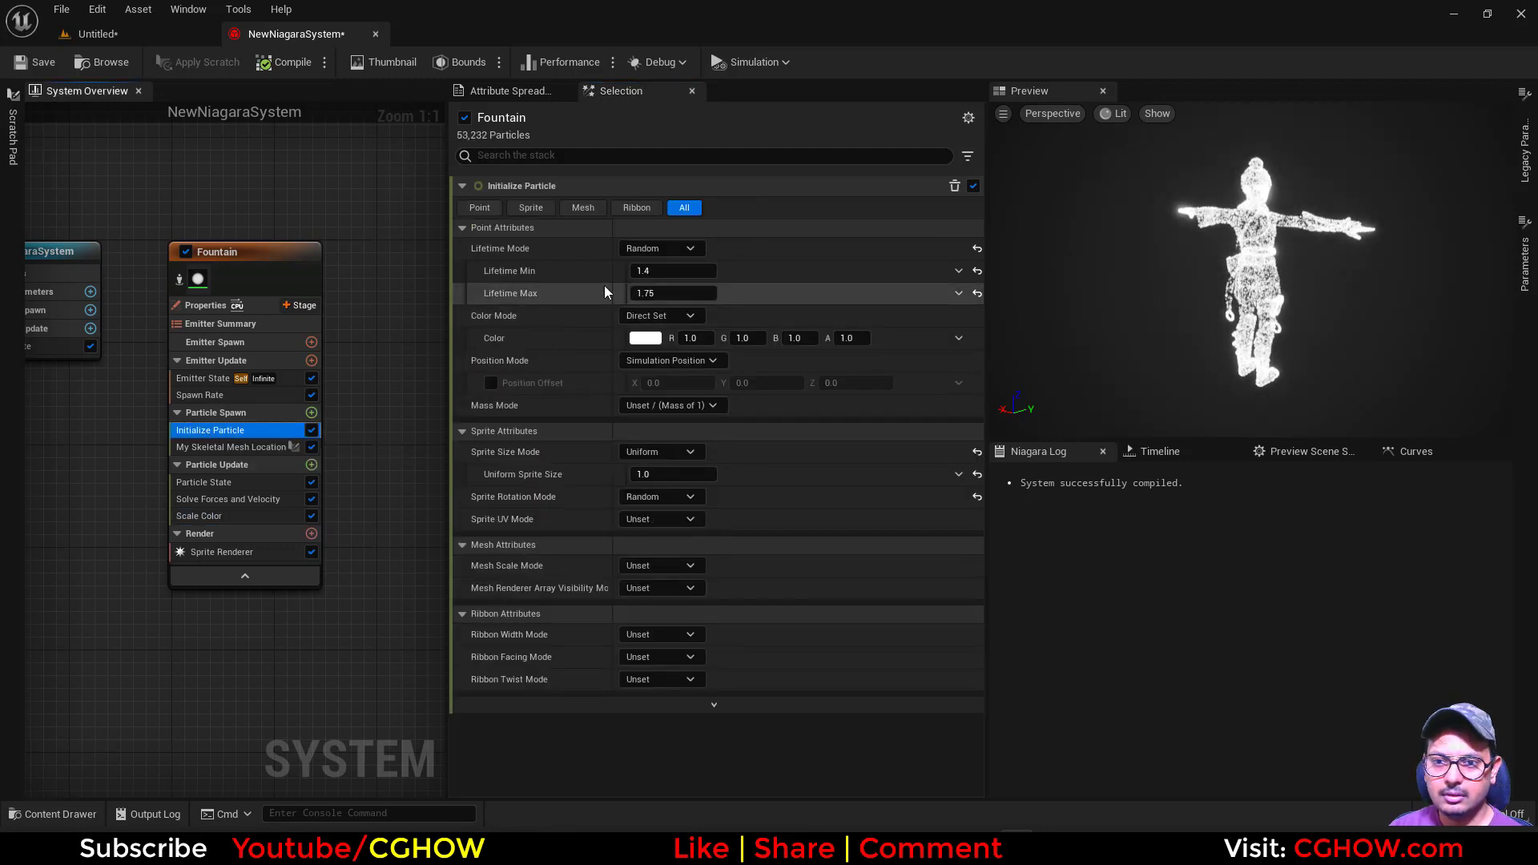
click(676, 253)
click(651, 282)
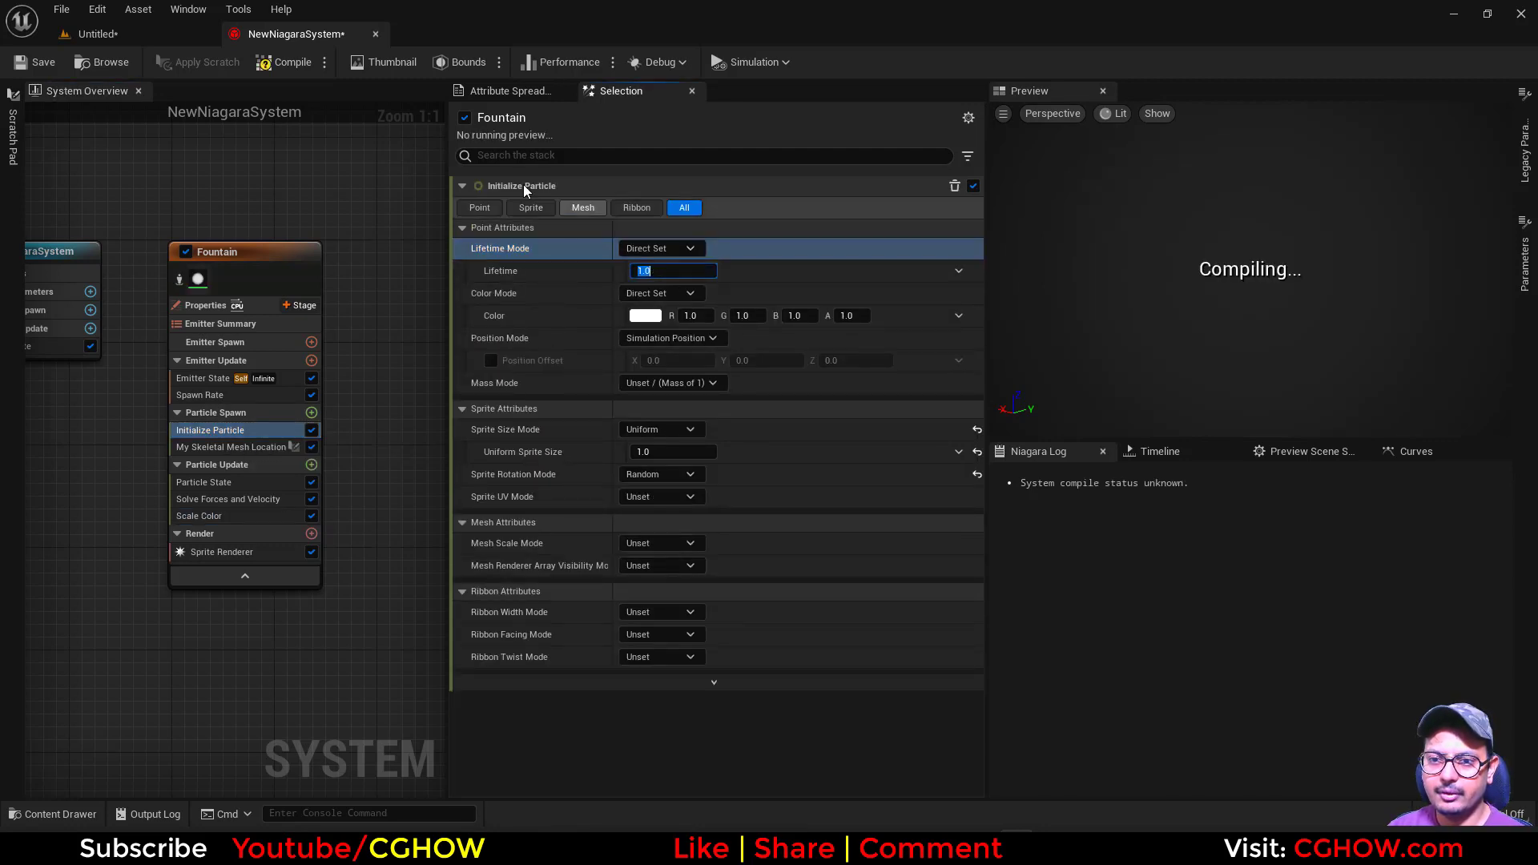
Simulate the level and view the fading particle trails from another angle before stopping
click(96, 34)
click(338, 66)
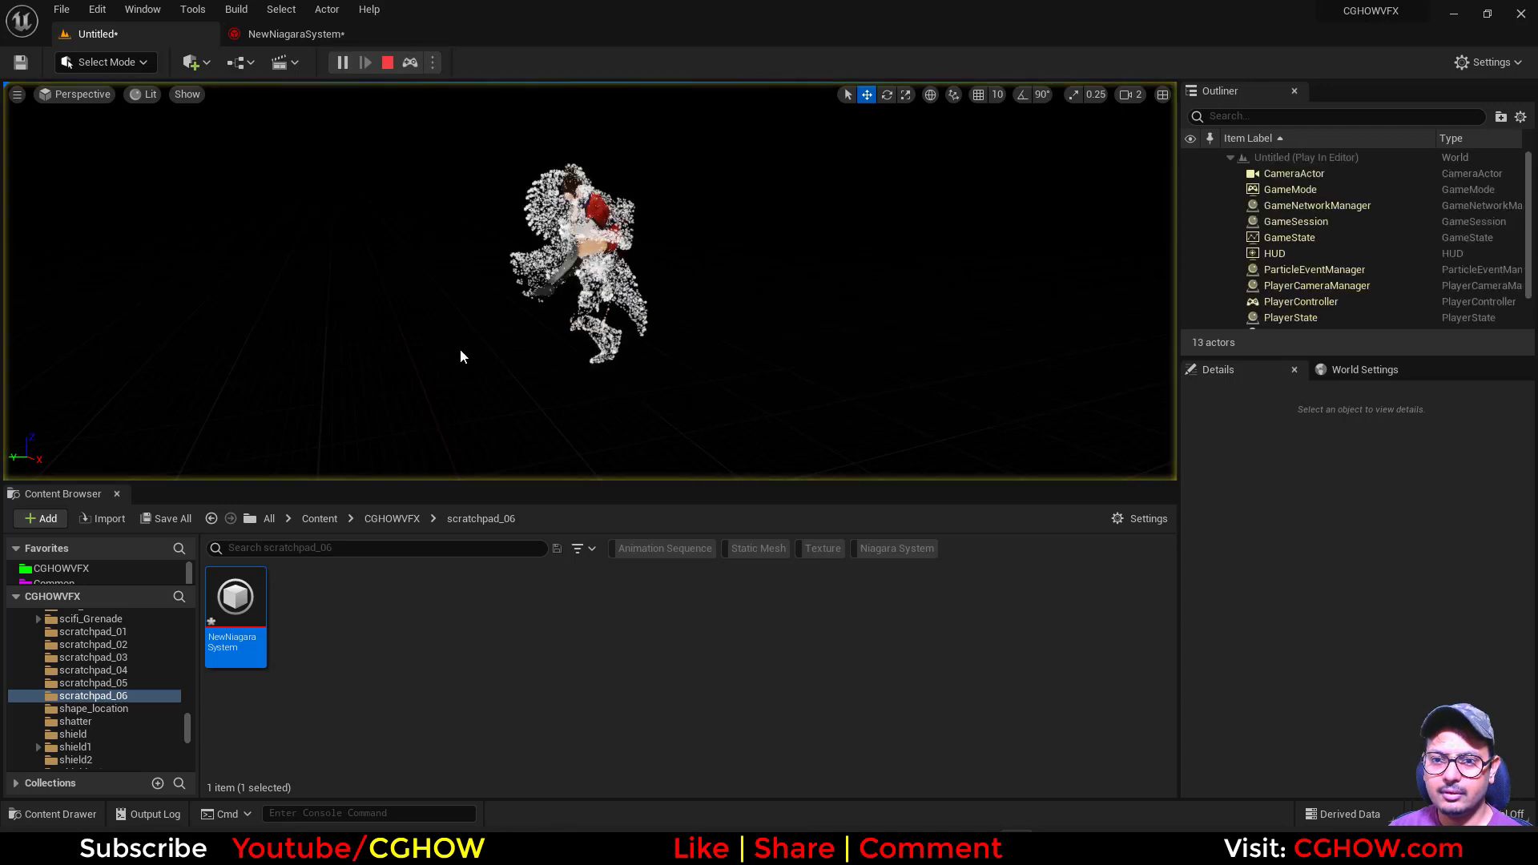
alt+drag(606, 369, 2, 343)
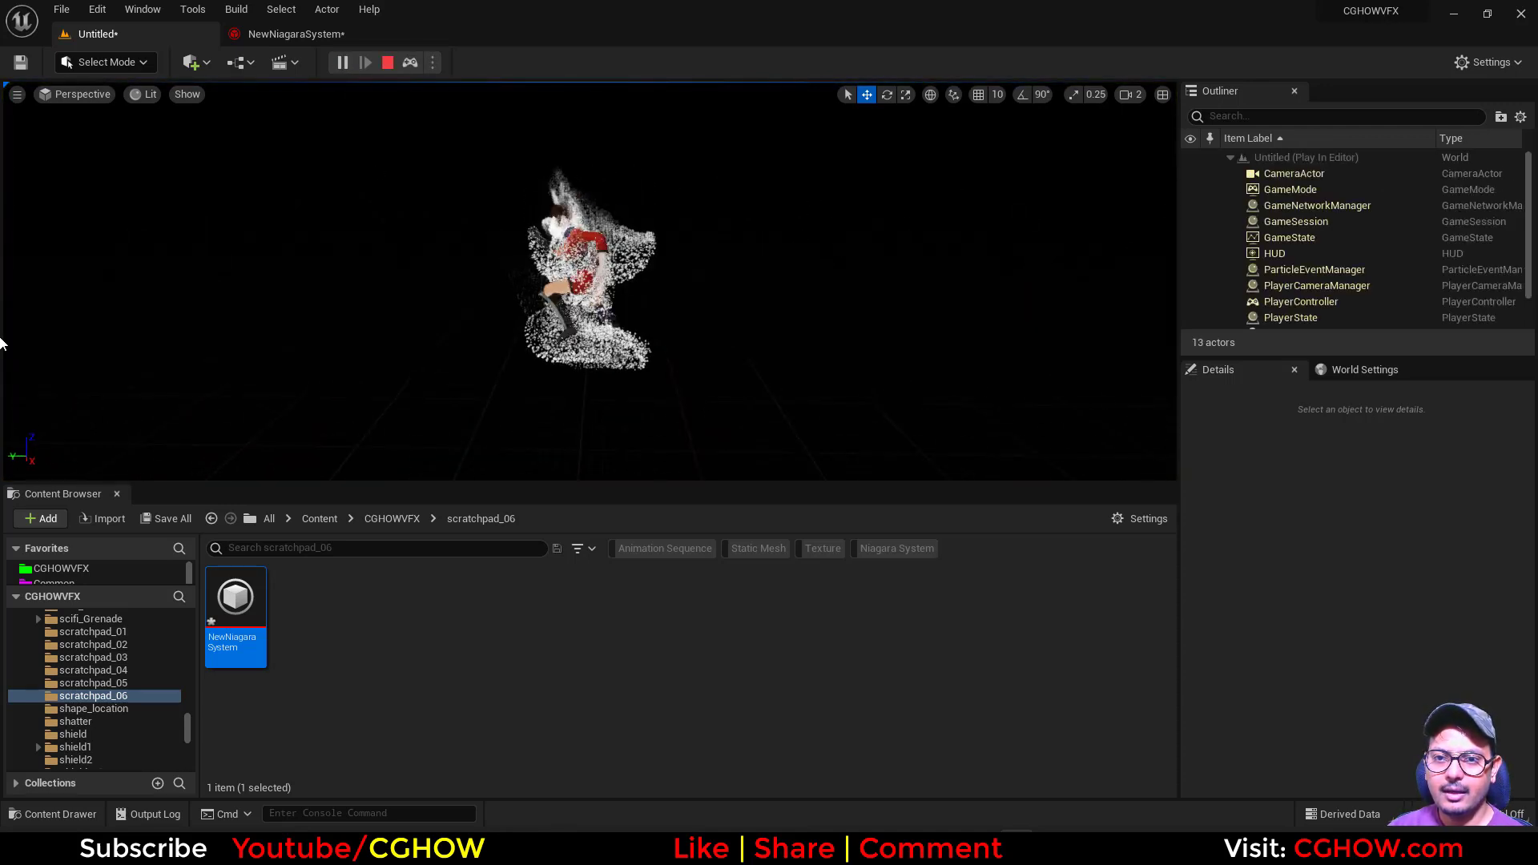
click(388, 61)
Move the My Skeletal Mesh Location module from Particle Spawn to Particle Update, directly below Particle State
click(297, 34)
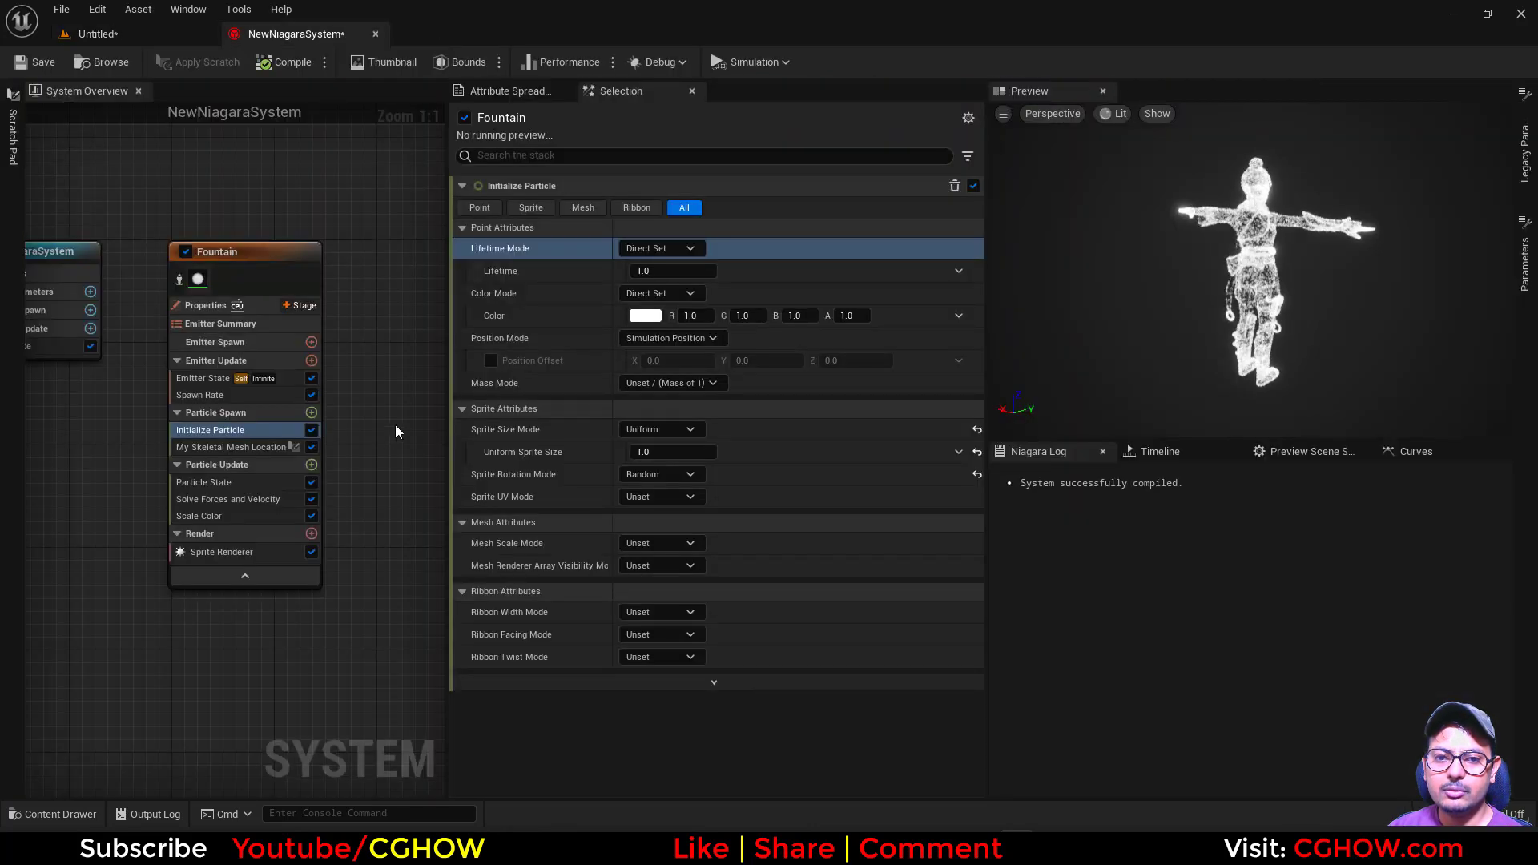
drag(222, 447, 222, 489)
Simulate the level to examine up close how the particles track the animated mesh, and return to the NewNiagaraSystem editor
click(146, 40)
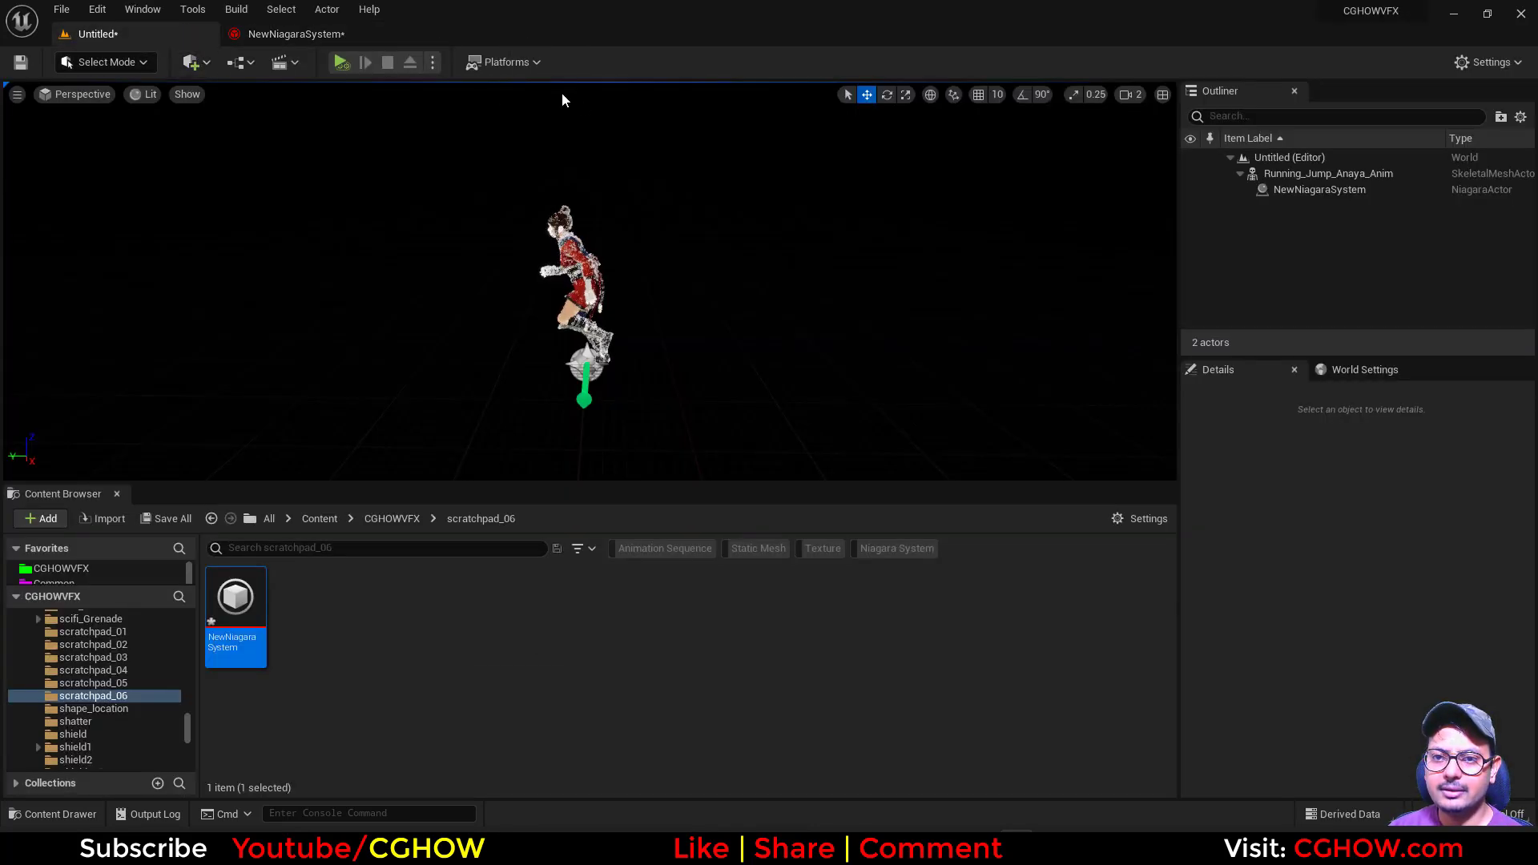
click(341, 63)
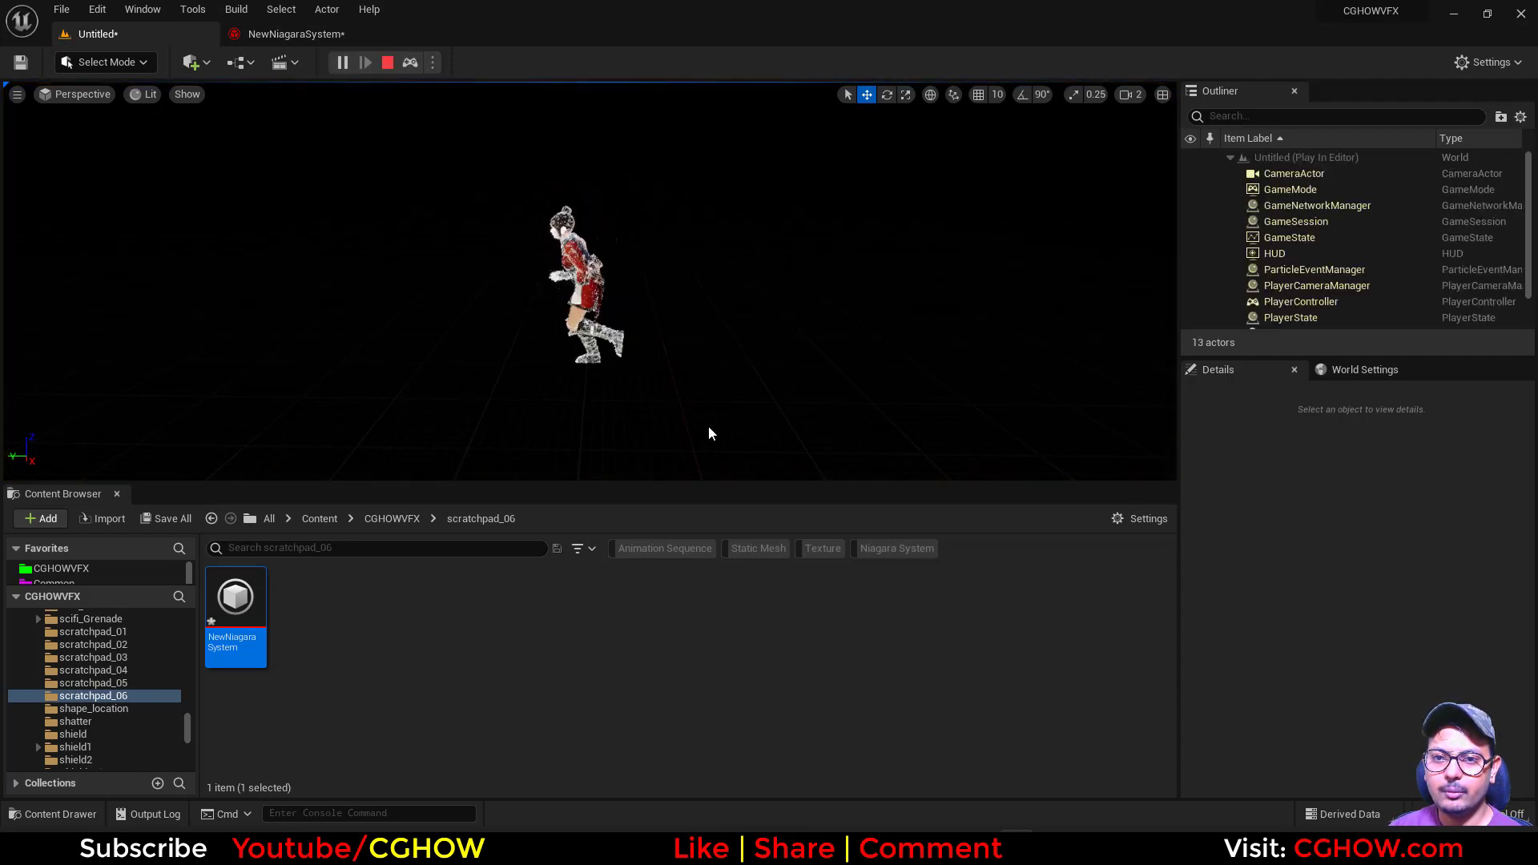
scroll(591, 323, up, 4)
alt+drag(590, 324, 801, 325)
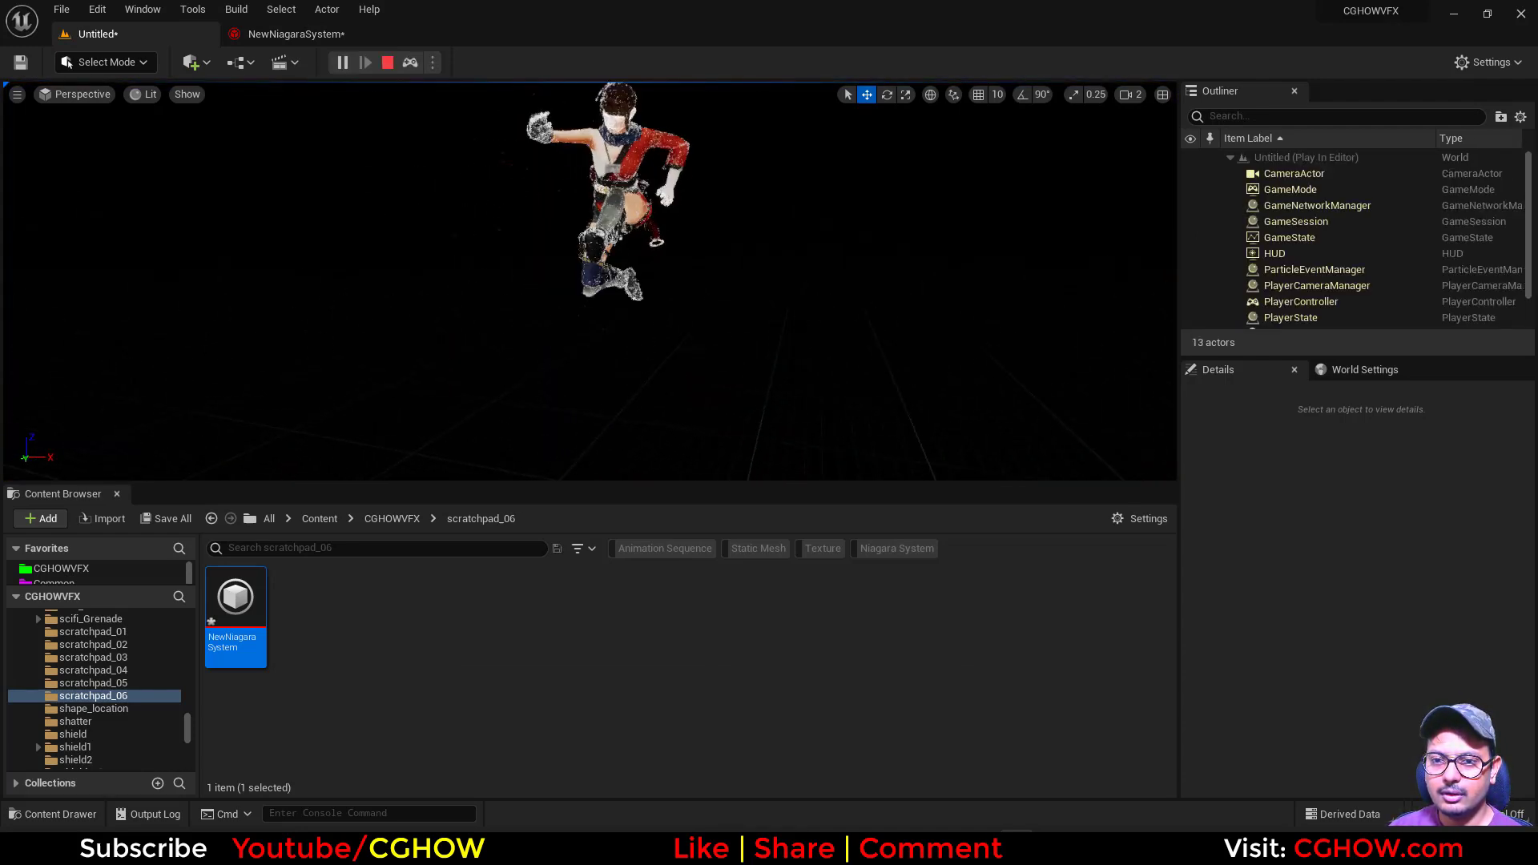
click(393, 63)
click(286, 36)
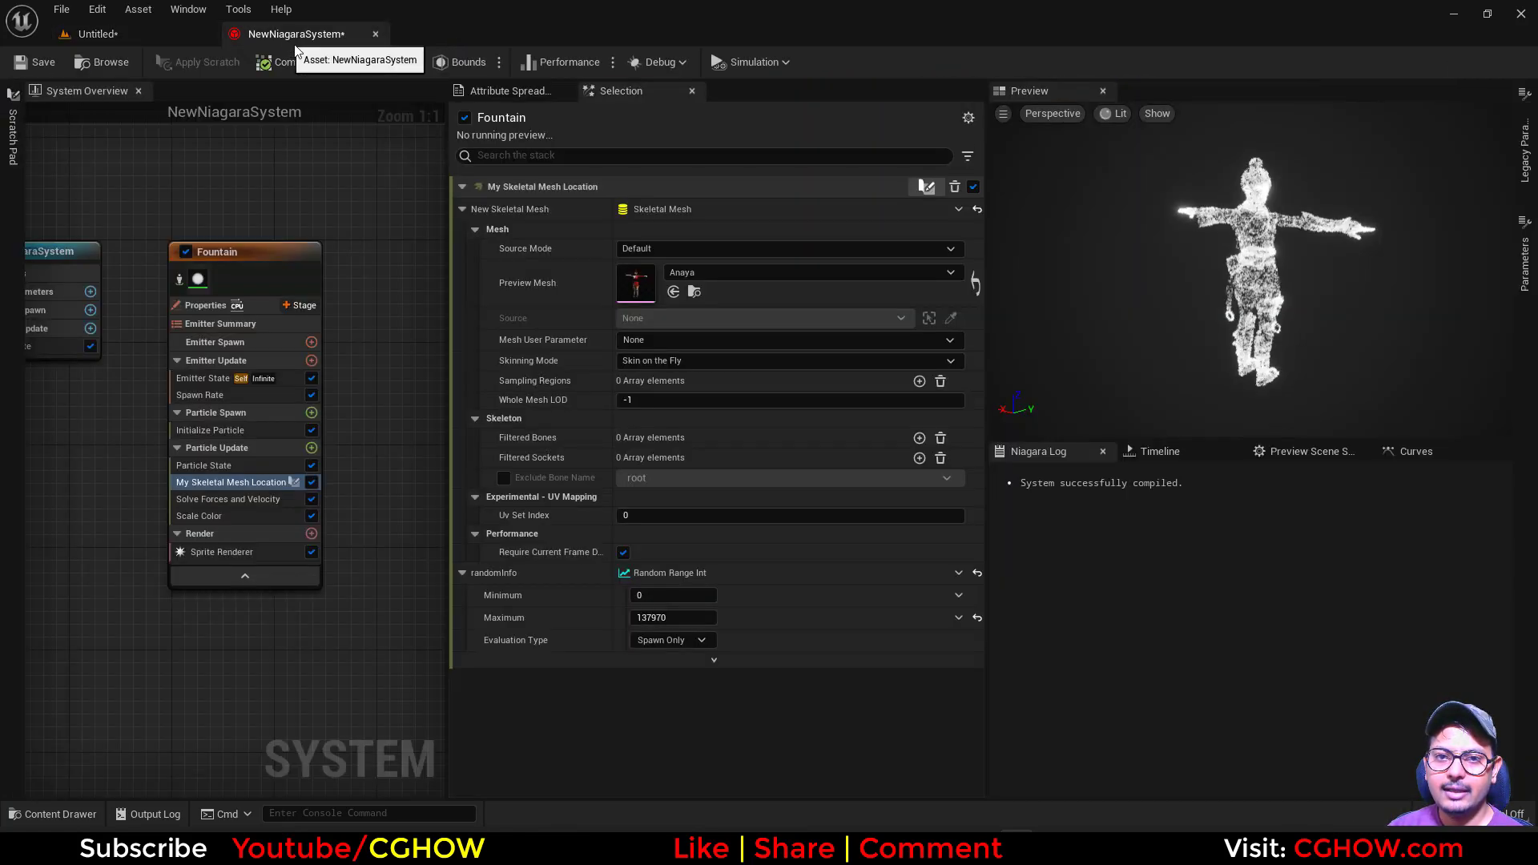
click(165, 40)
click(341, 62)
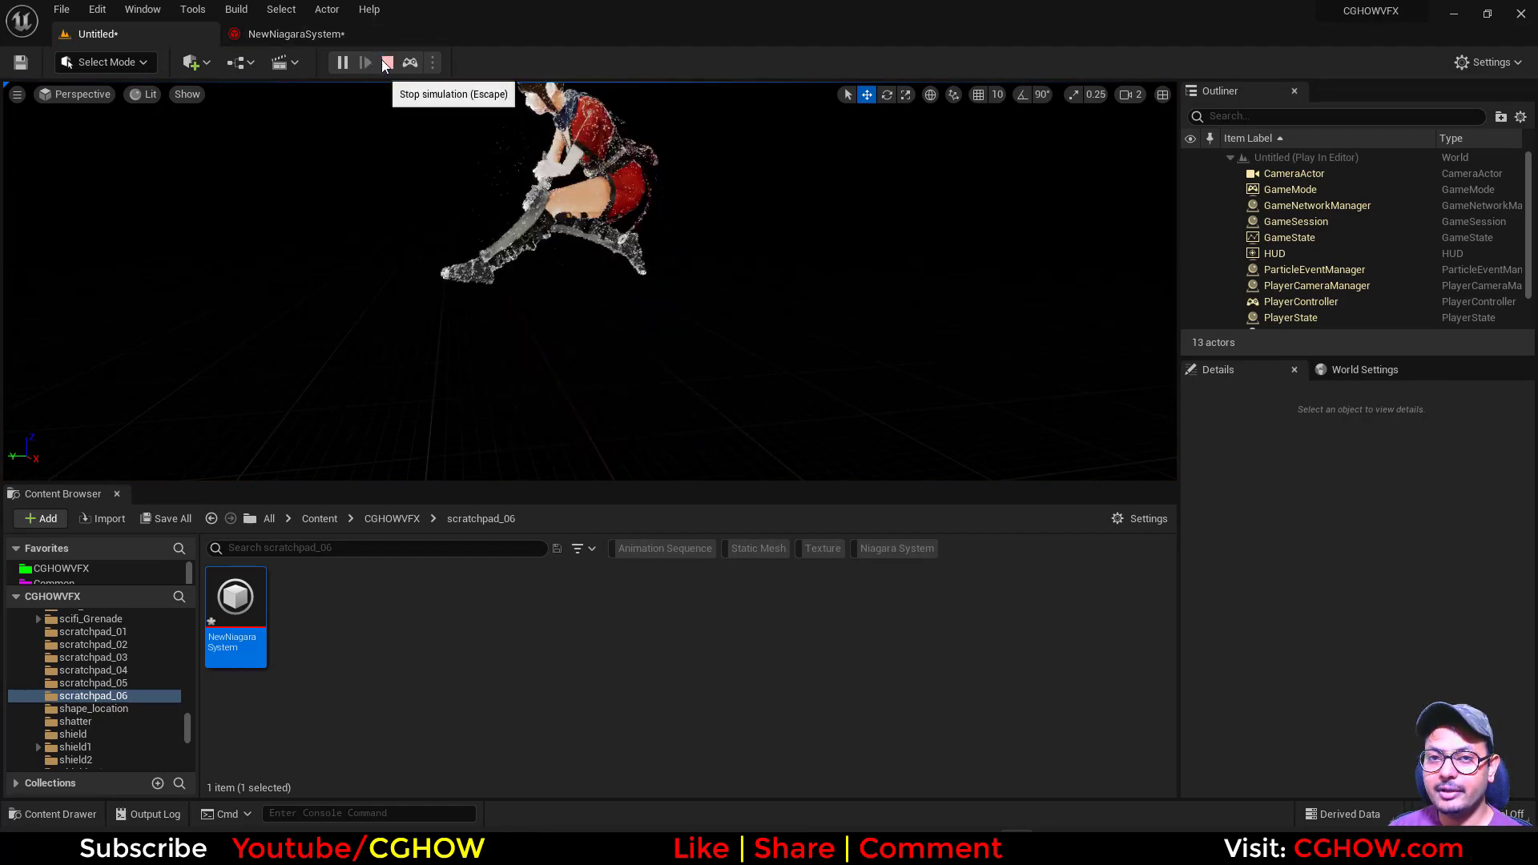
click(298, 34)
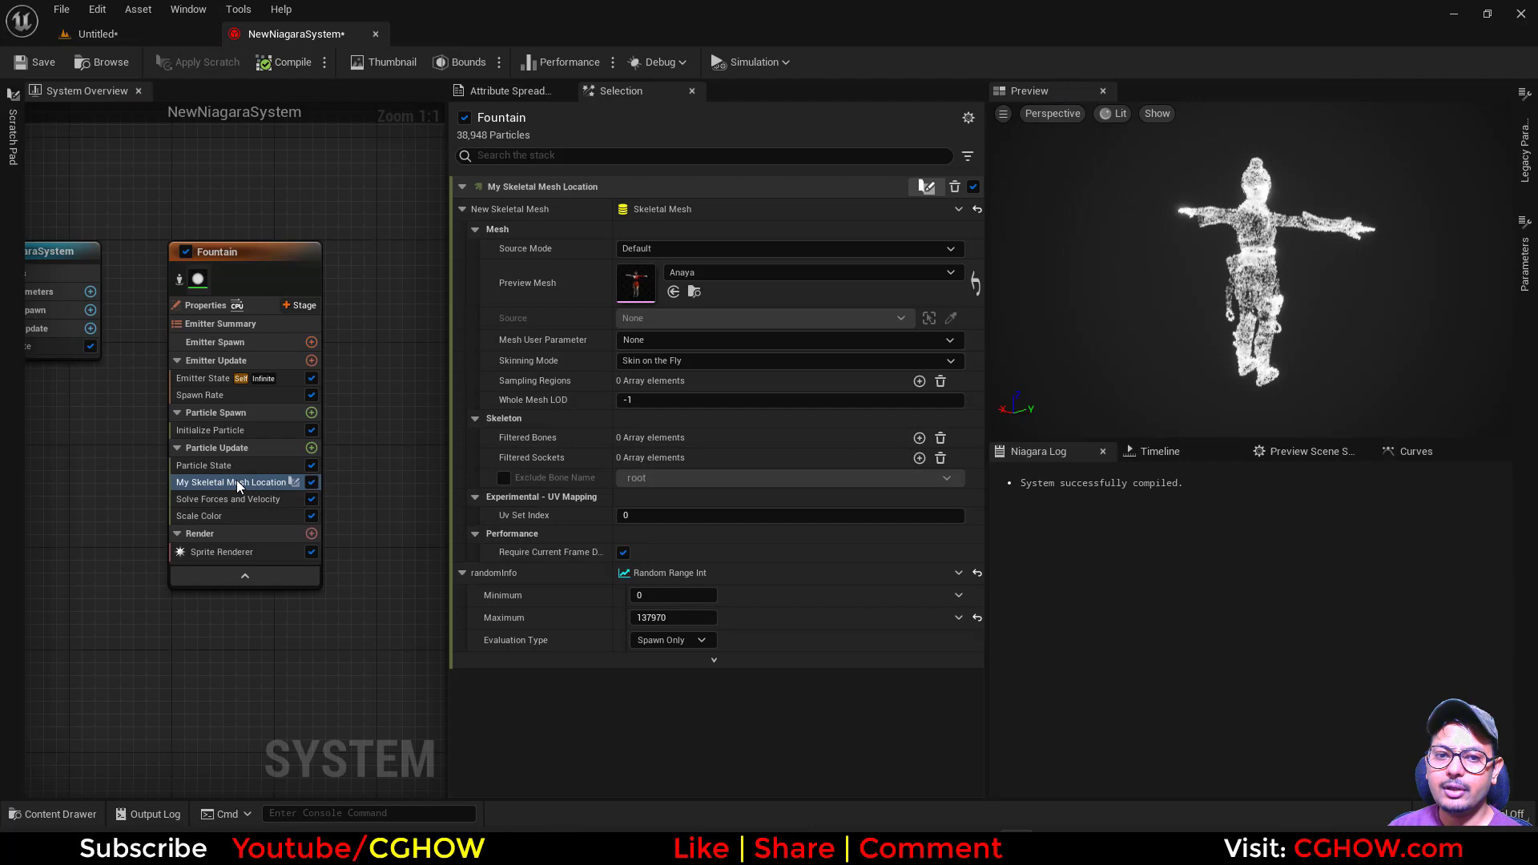
In the mySkeletalMeshLocation graph, feed the triangle data's Normal into a new Multiply node and convert its B input to float
click(293, 482)
right_drag(494, 558, 445, 489)
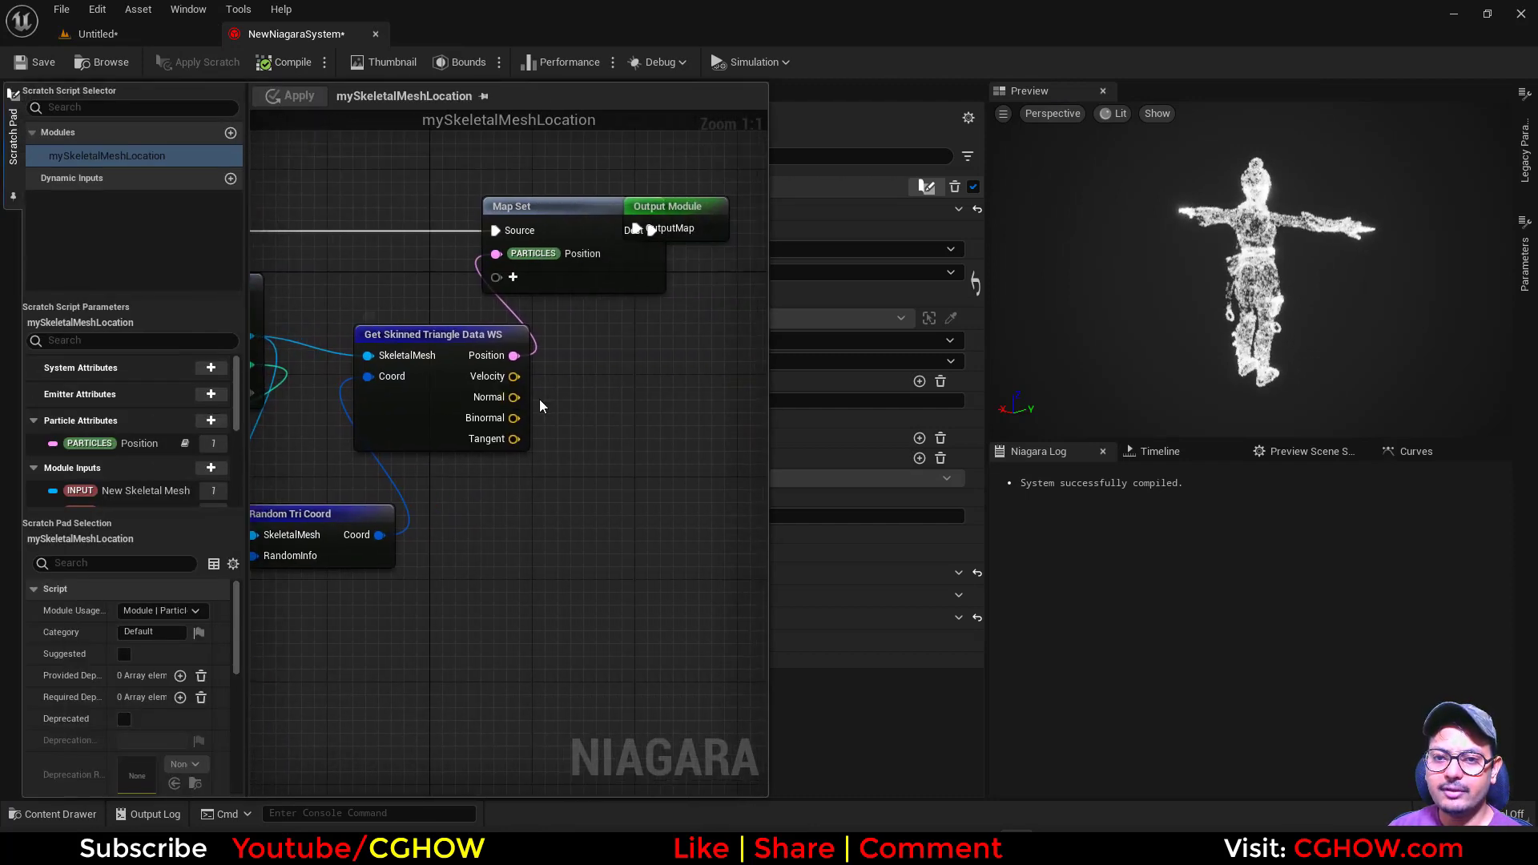
right_drag(540, 405, 475, 421)
key(m)
click(482, 405)
drag(452, 414, 499, 437)
right_click(499, 457)
mouse_move(609, 510)
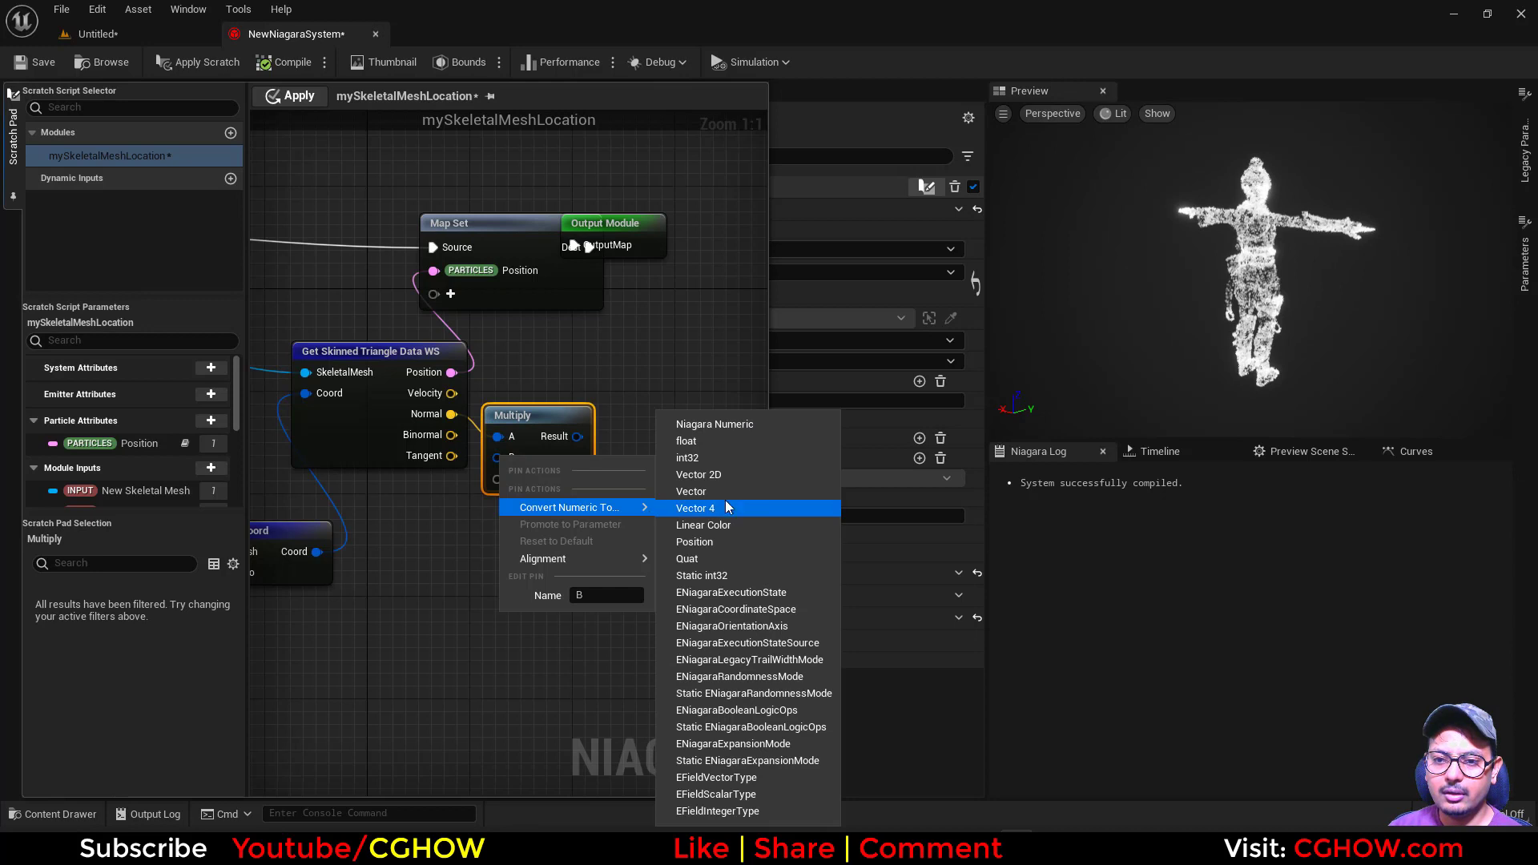
click(711, 442)
right_drag(570, 516, 643, 582)
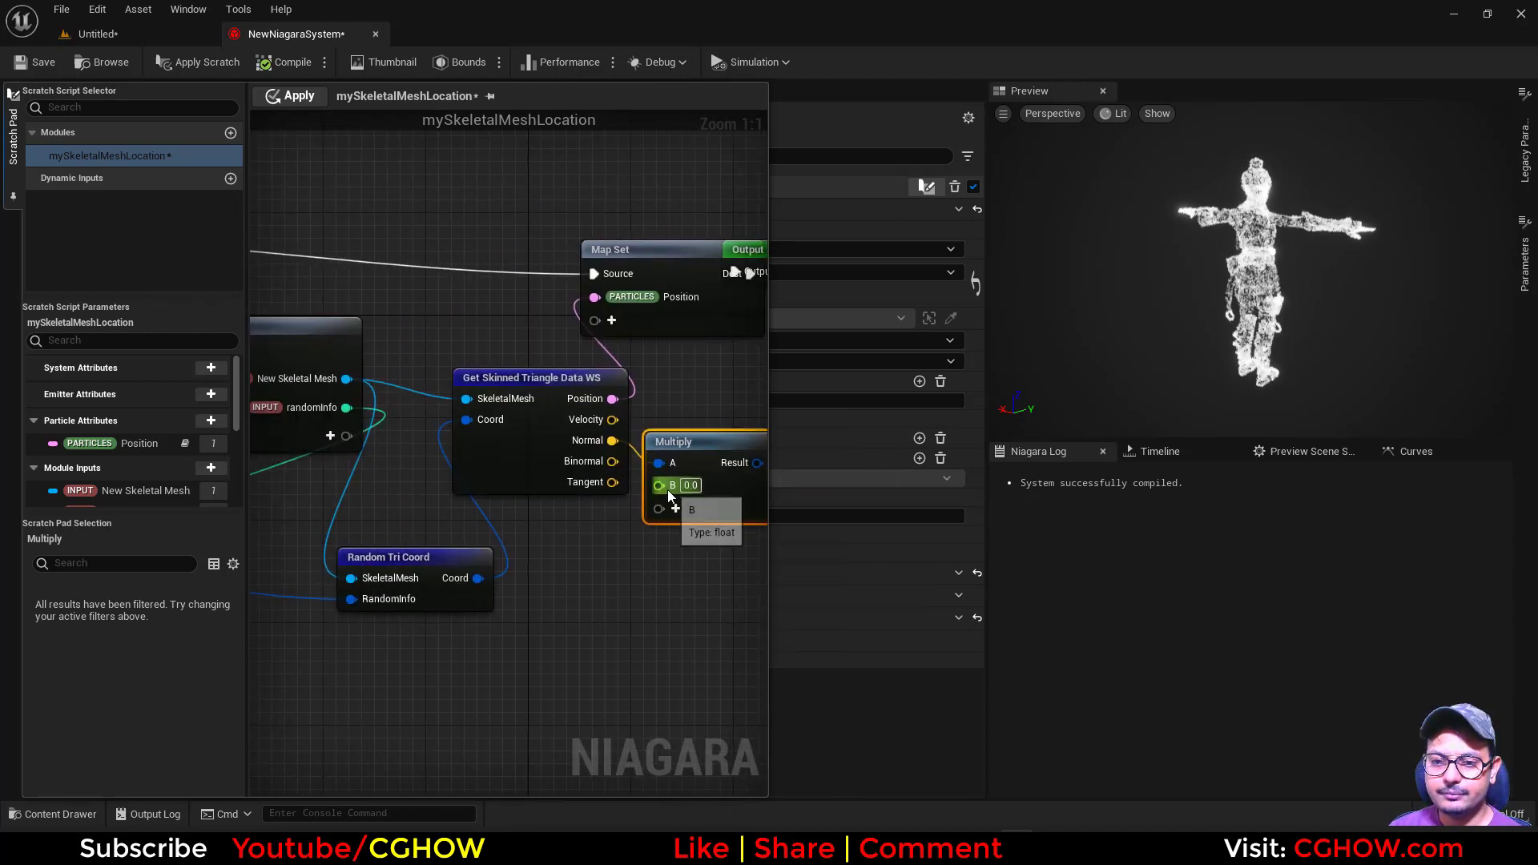
Expose the Multiply node's B value as a module input named offset
drag(351, 442, 552, 481)
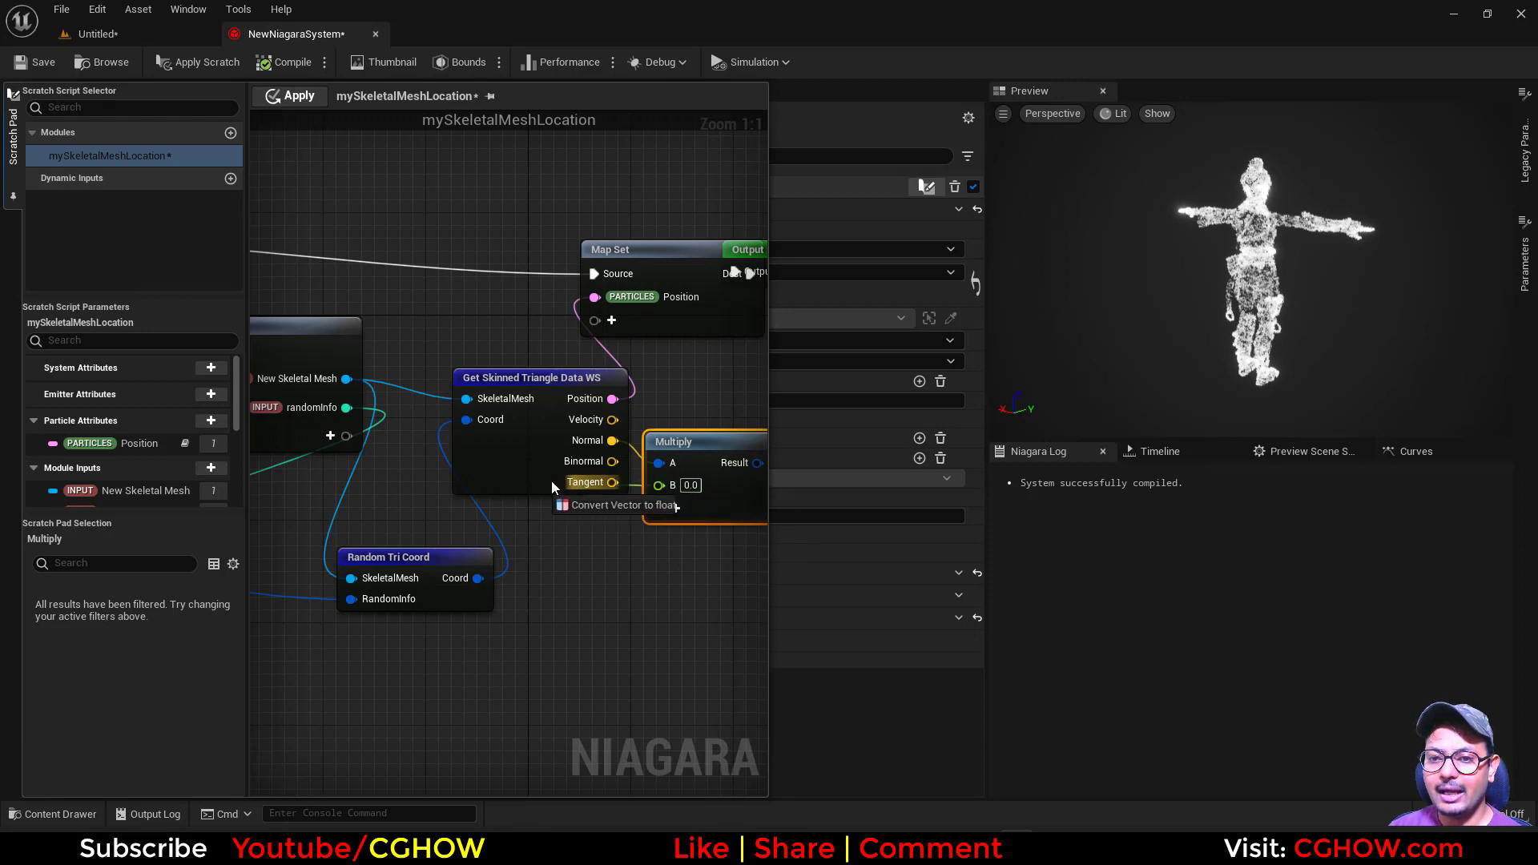
drag(341, 442, 340, 441)
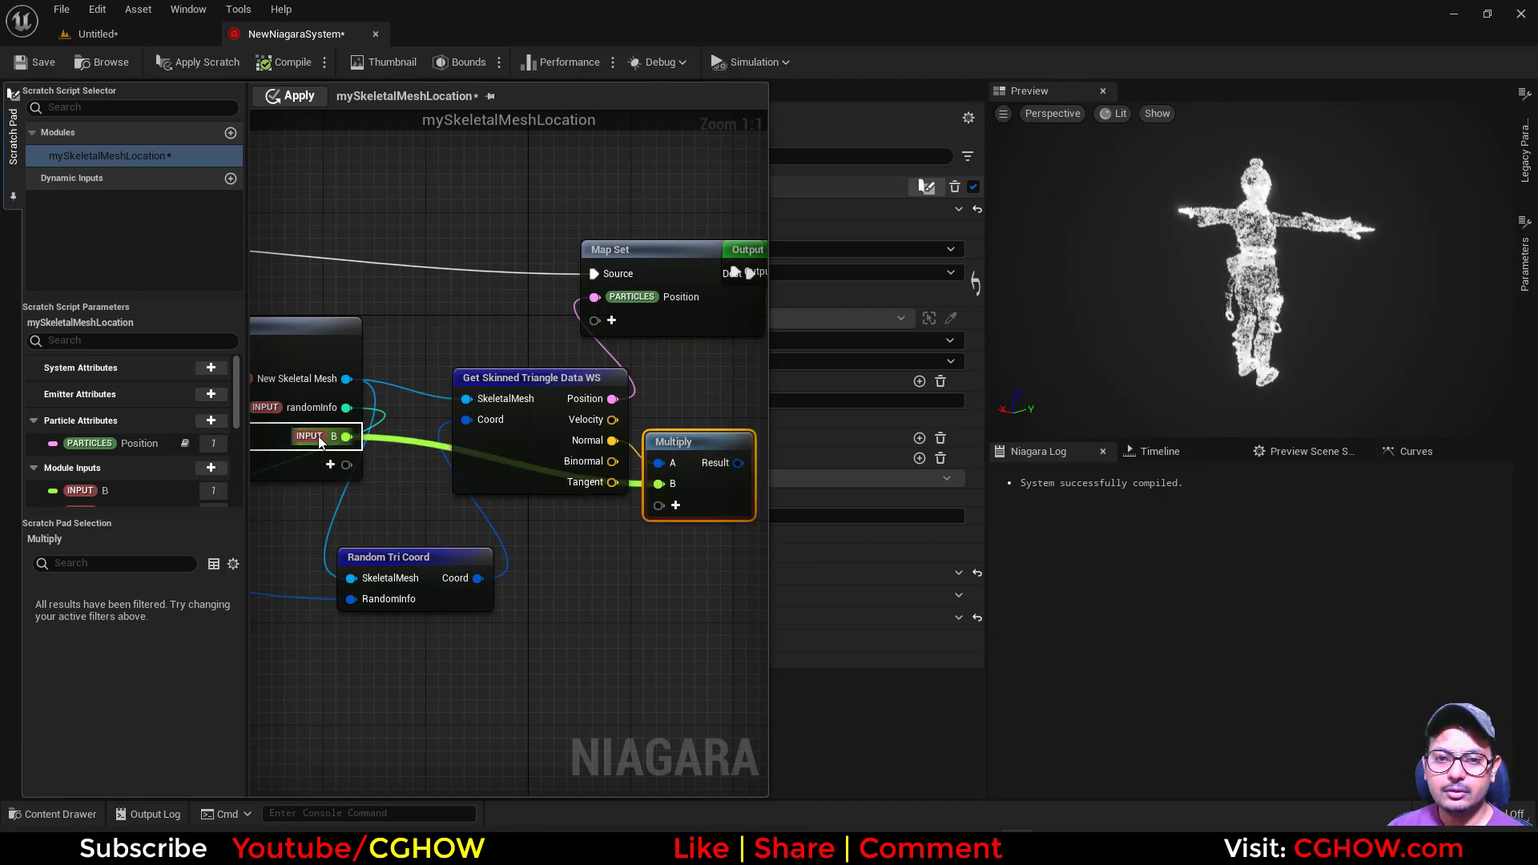
key(Return)
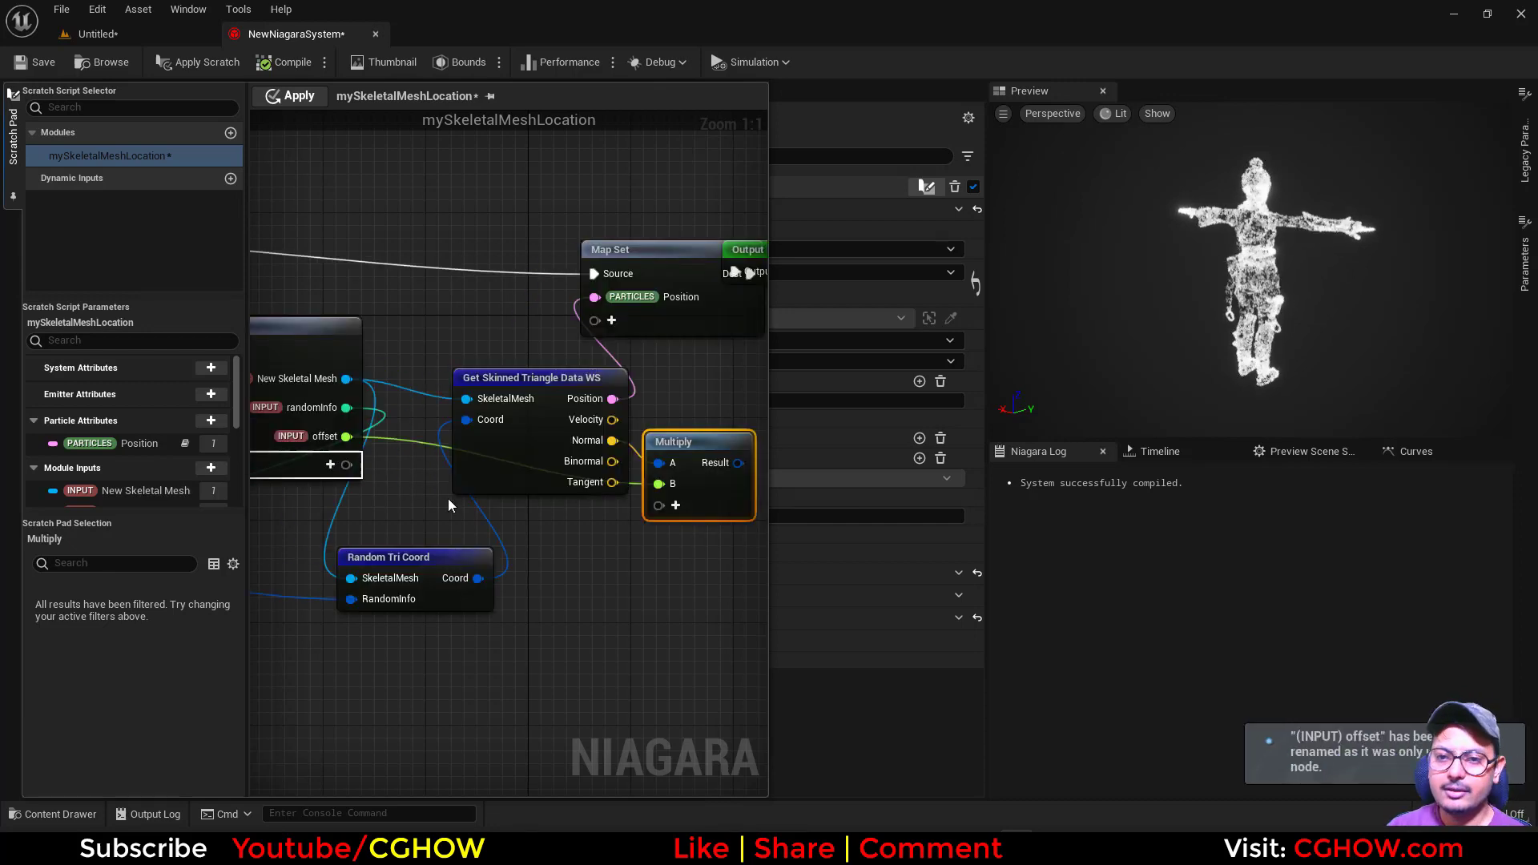
Add the multiplied normal to the triangle Position, route the sum into Particles Position, and apply the scratch module
right_drag(688, 370, 442, 398)
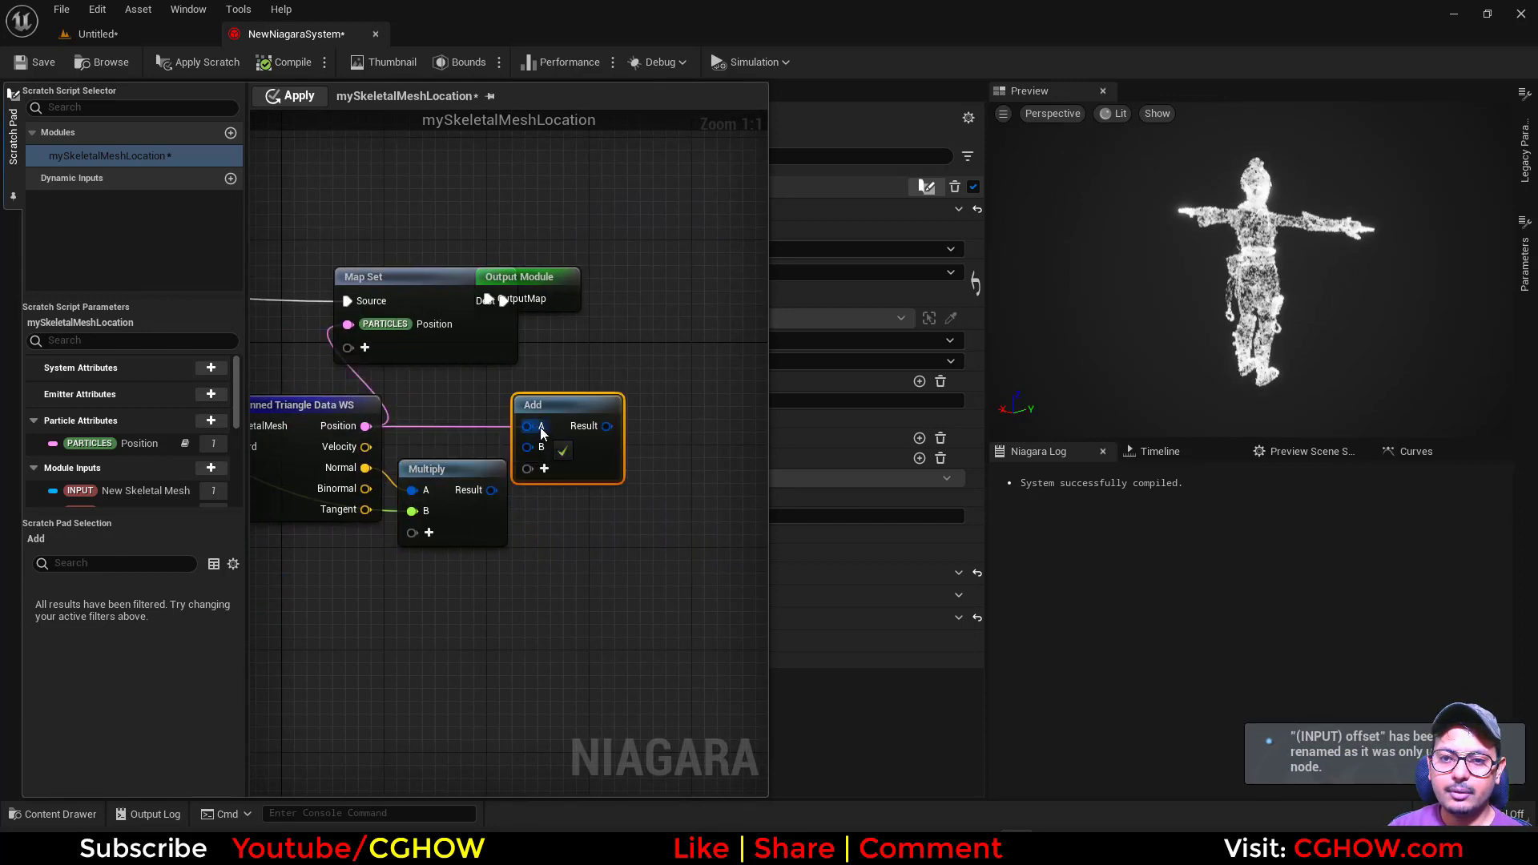
drag(542, 433, 542, 433)
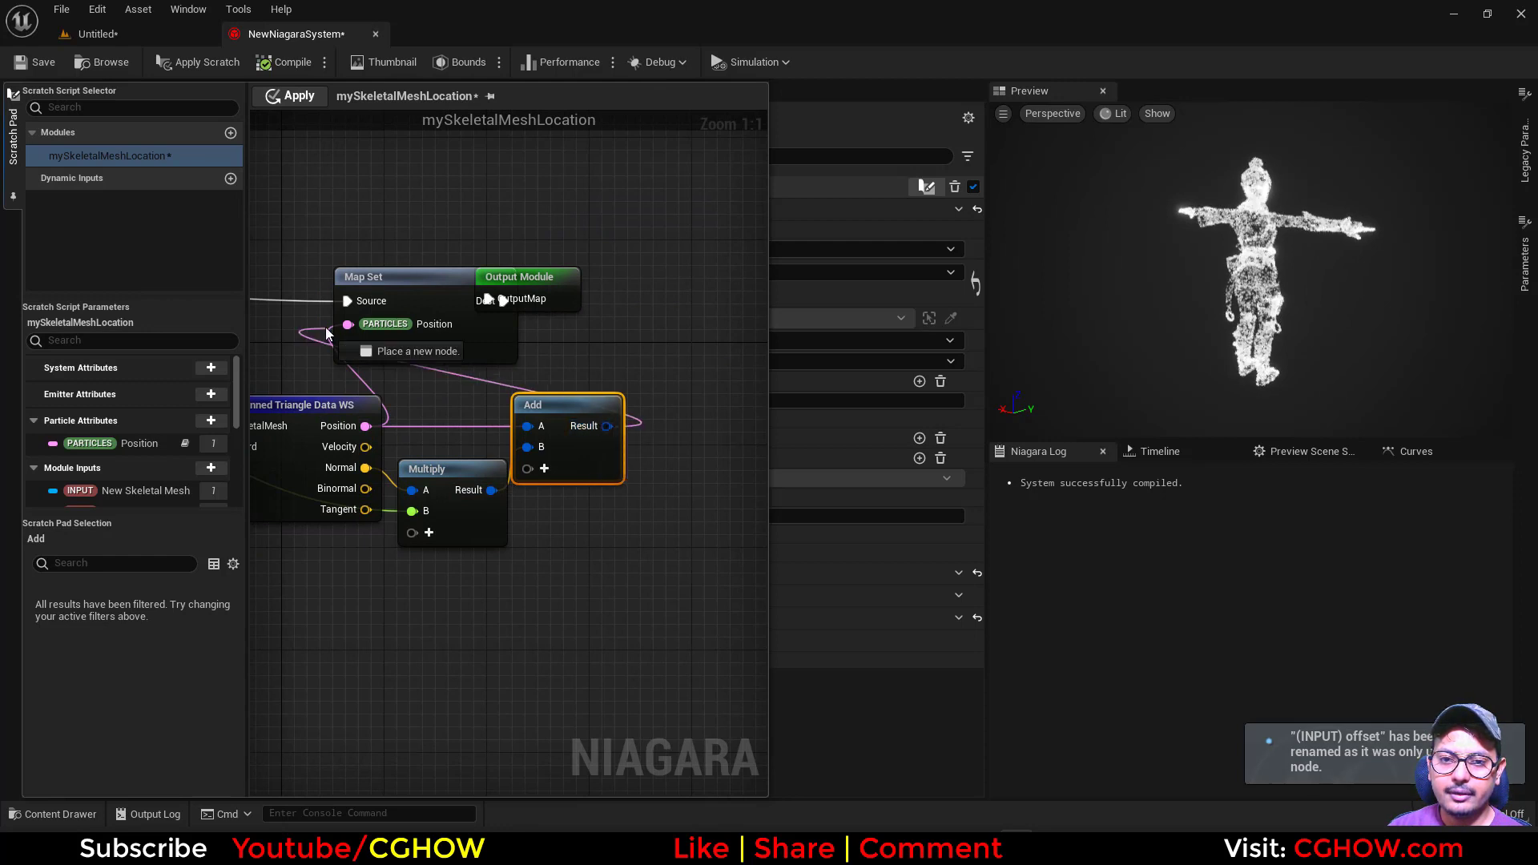
drag(569, 335, 569, 335)
drag(503, 346, 657, 307)
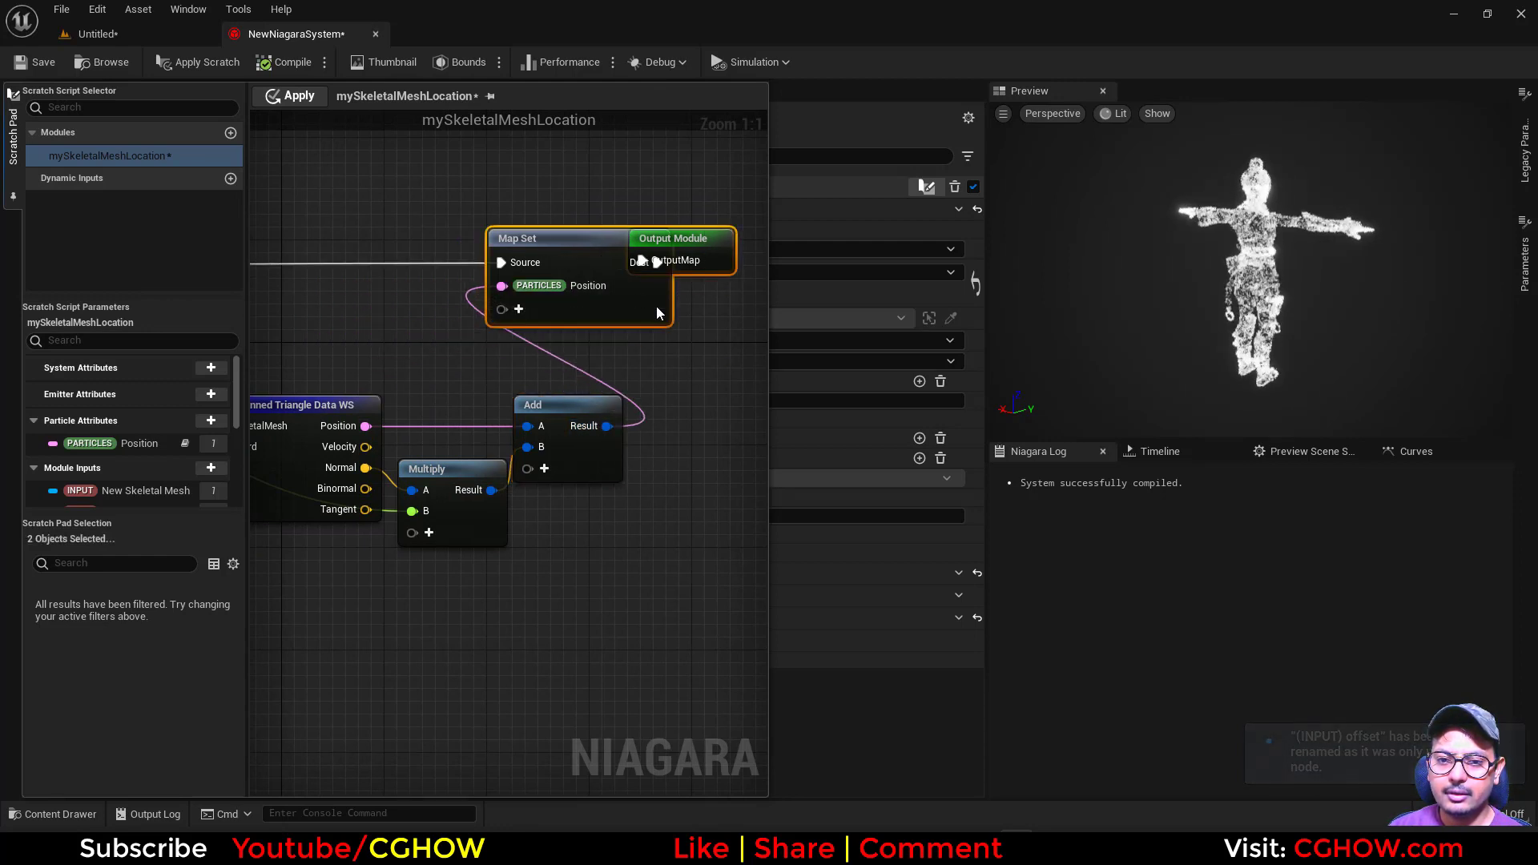
click(303, 101)
click(877, 718)
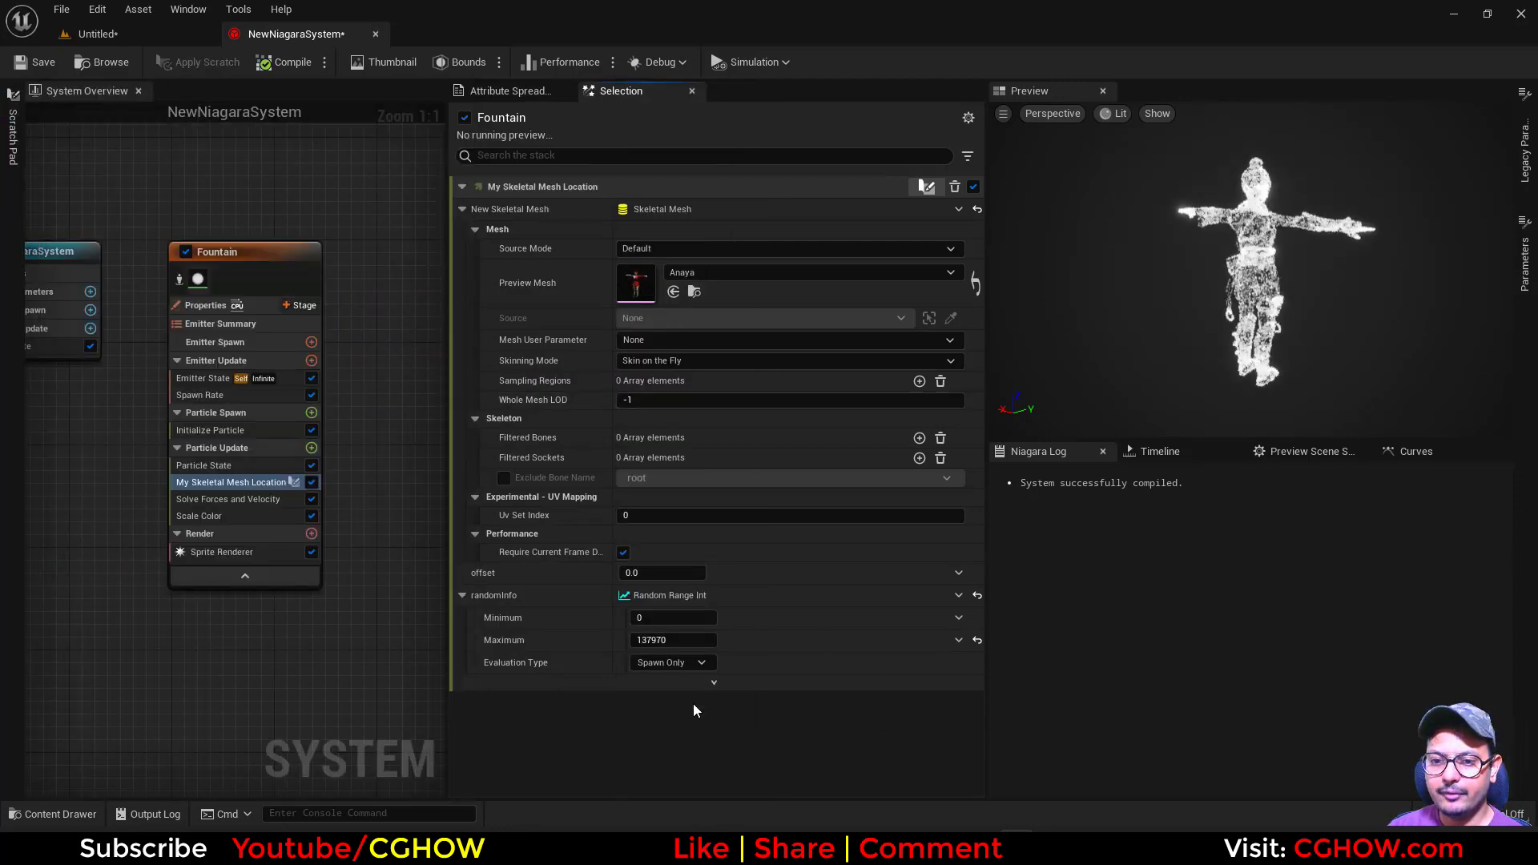
Set the My Skeletal Mesh Location offset to 10 and check the particles on the character in the level
click(128, 37)
click(344, 35)
text(1)
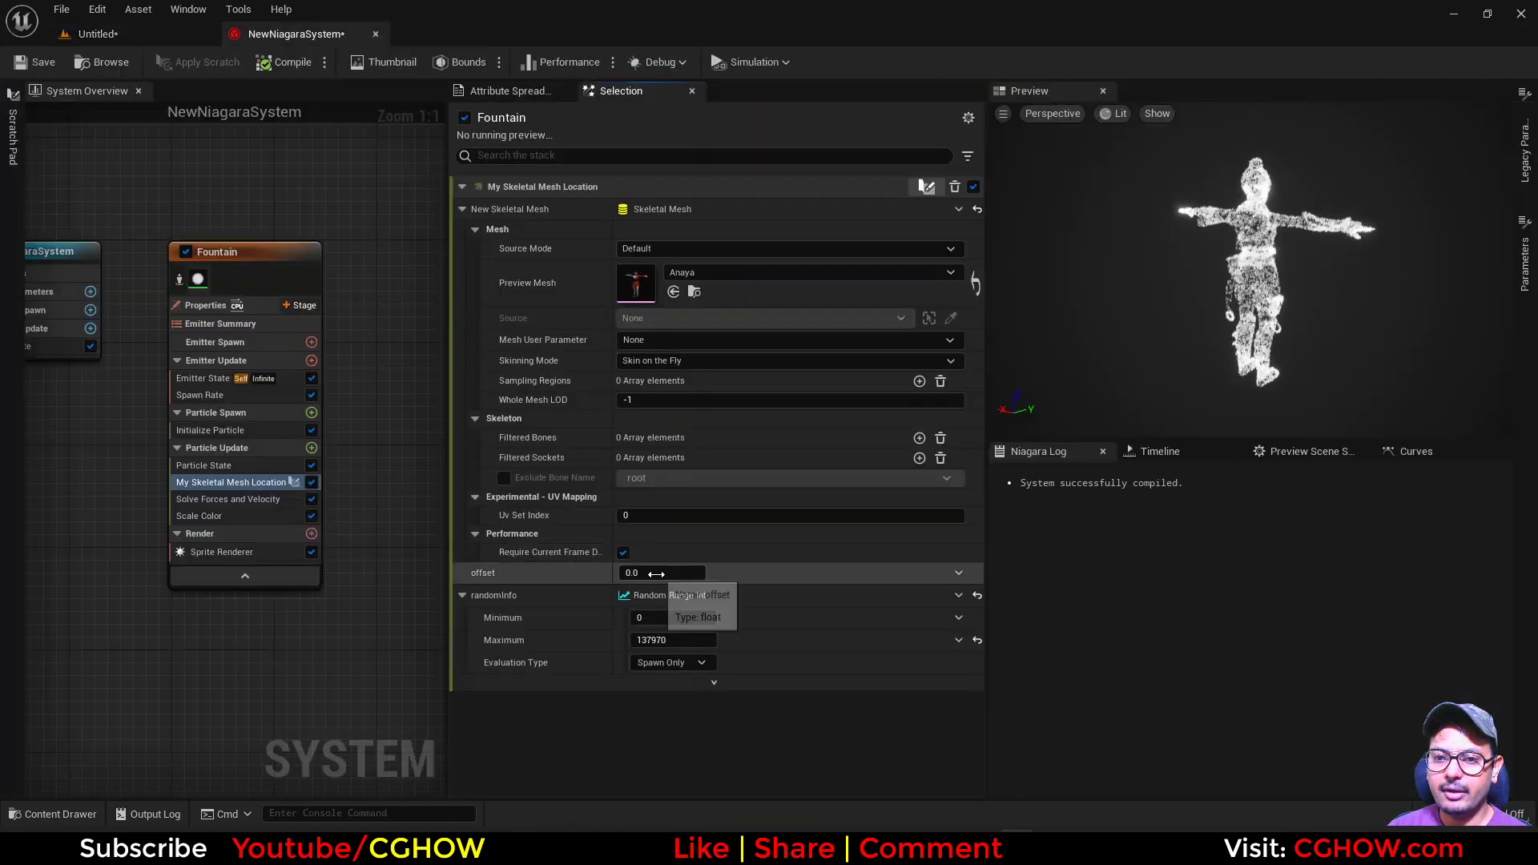
click(132, 35)
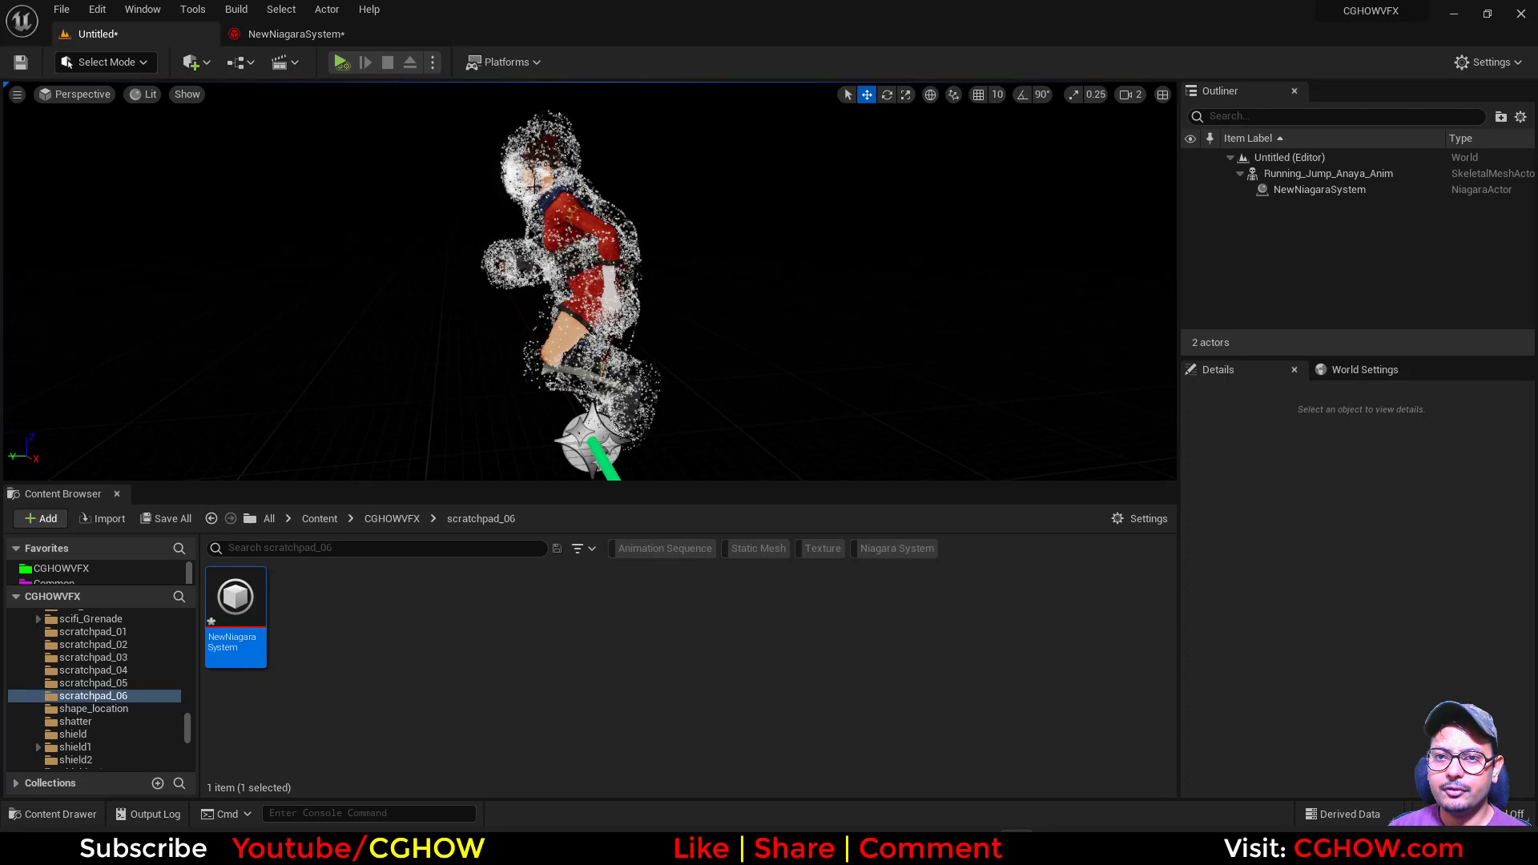
click(307, 36)
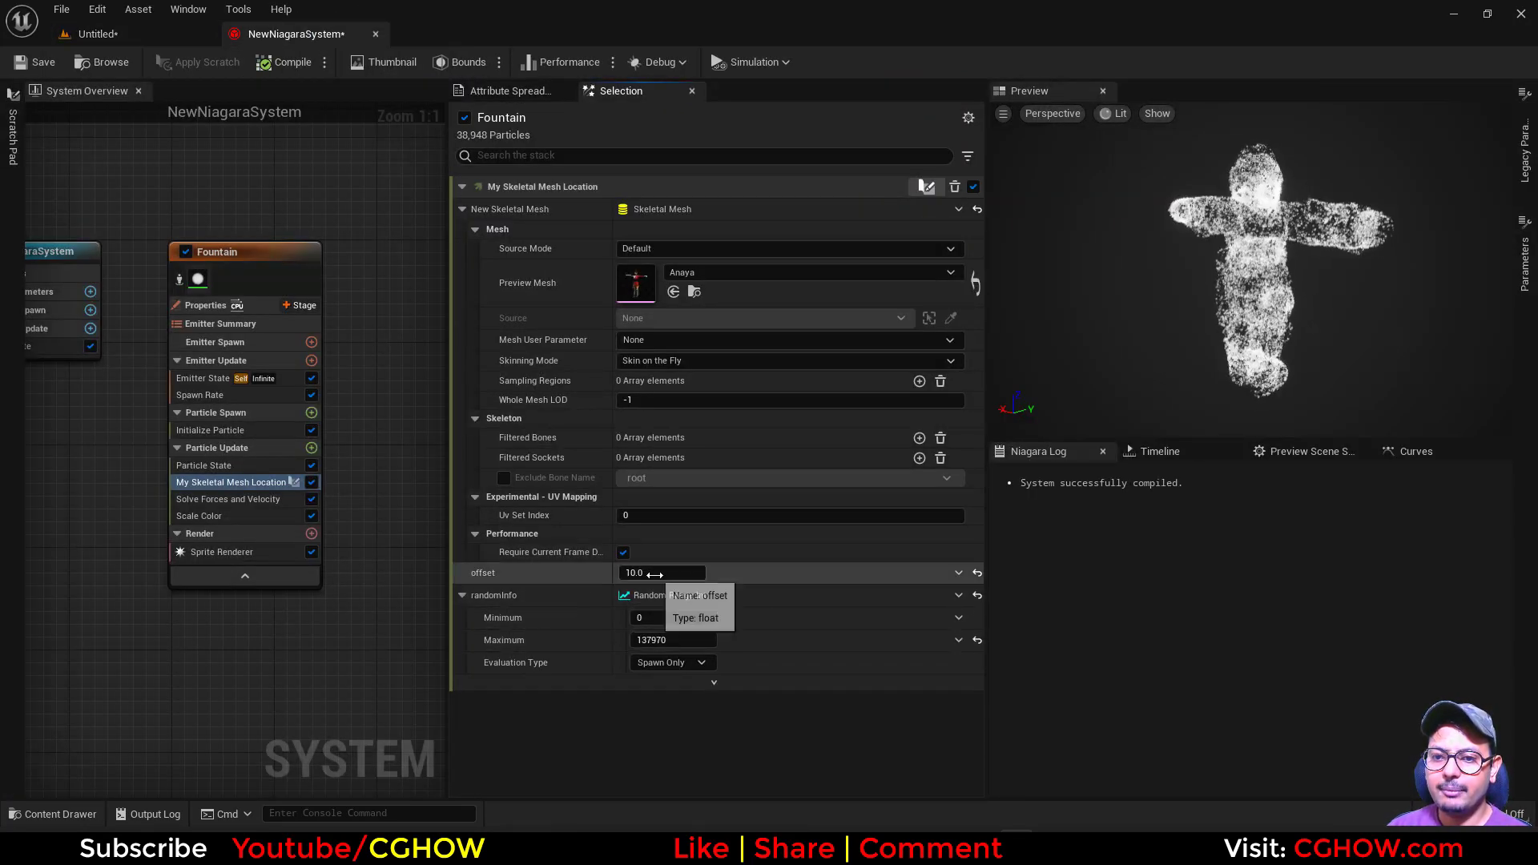
Set the module's offset to -2 and play the level to check the particles on the running character
double_click(662, 573)
text(-2)
click(121, 34)
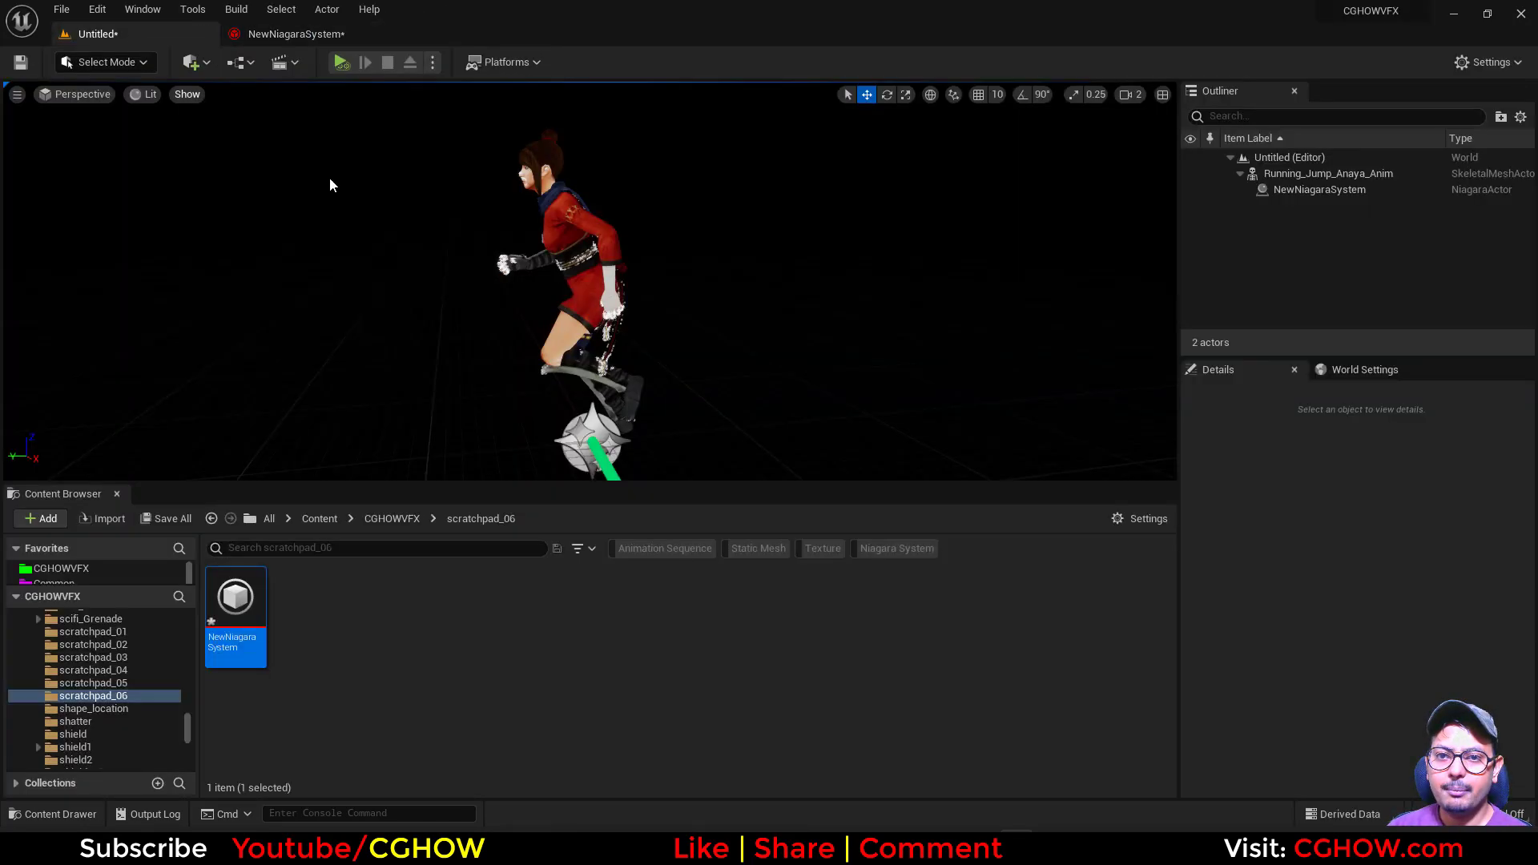
click(341, 63)
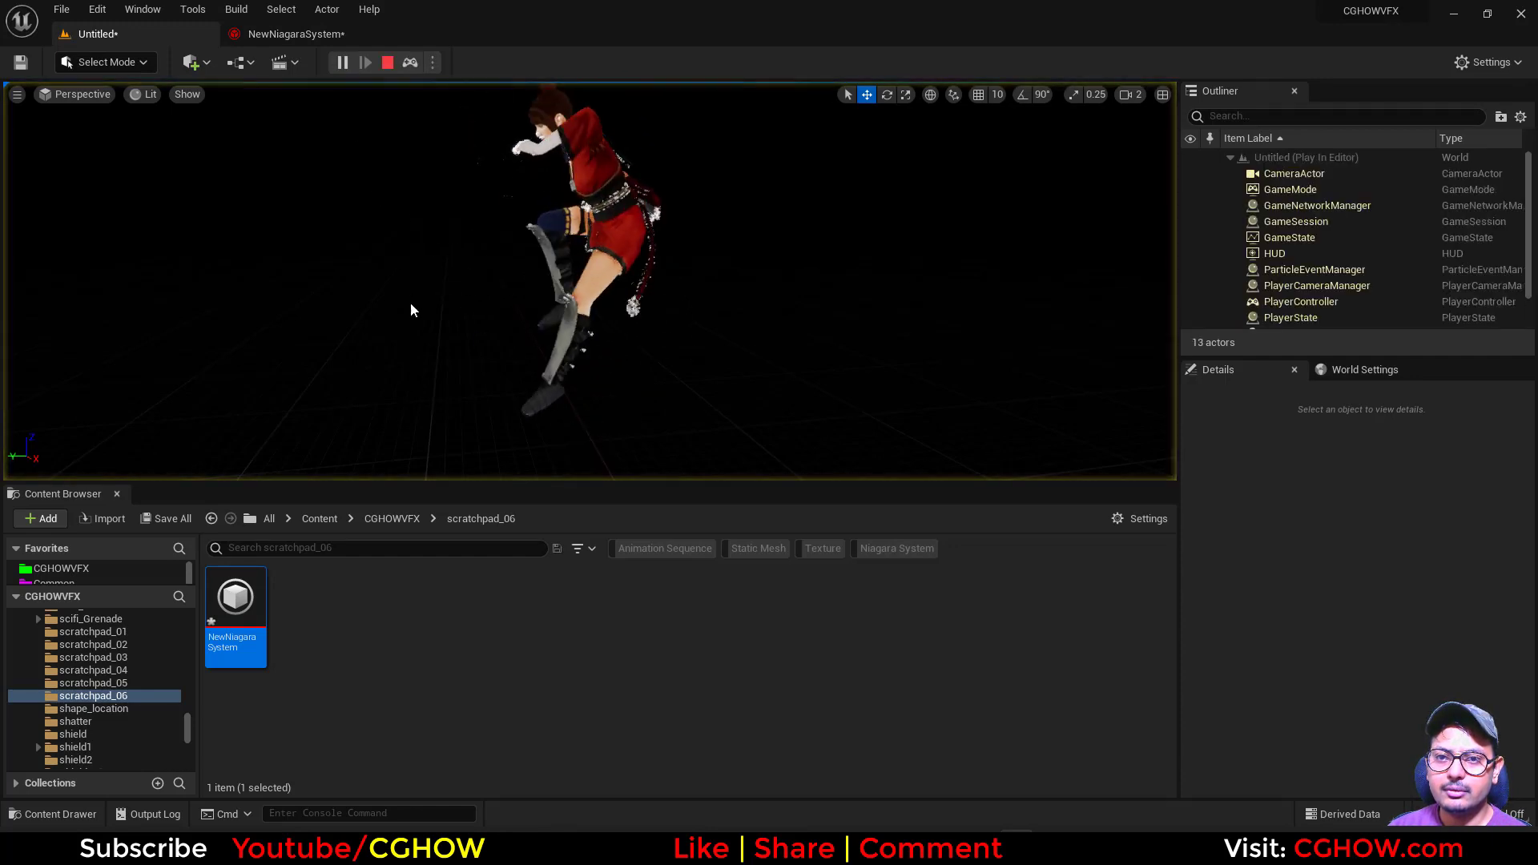
Set the module's offset to 1 and compare the particles on the character in the level
click(345, 35)
text(1)
key(Return)
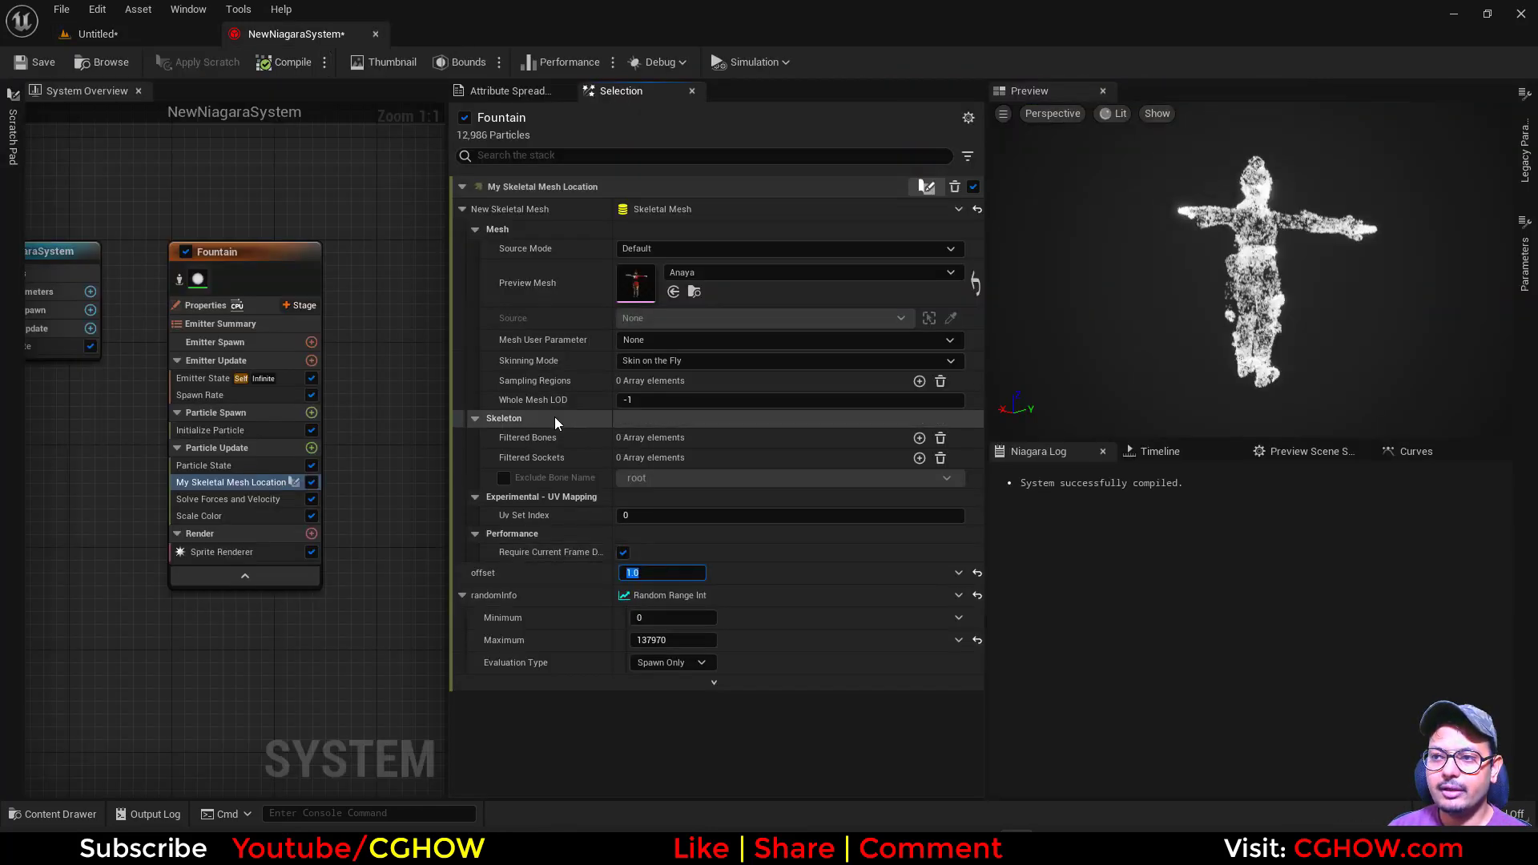
click(152, 36)
click(294, 35)
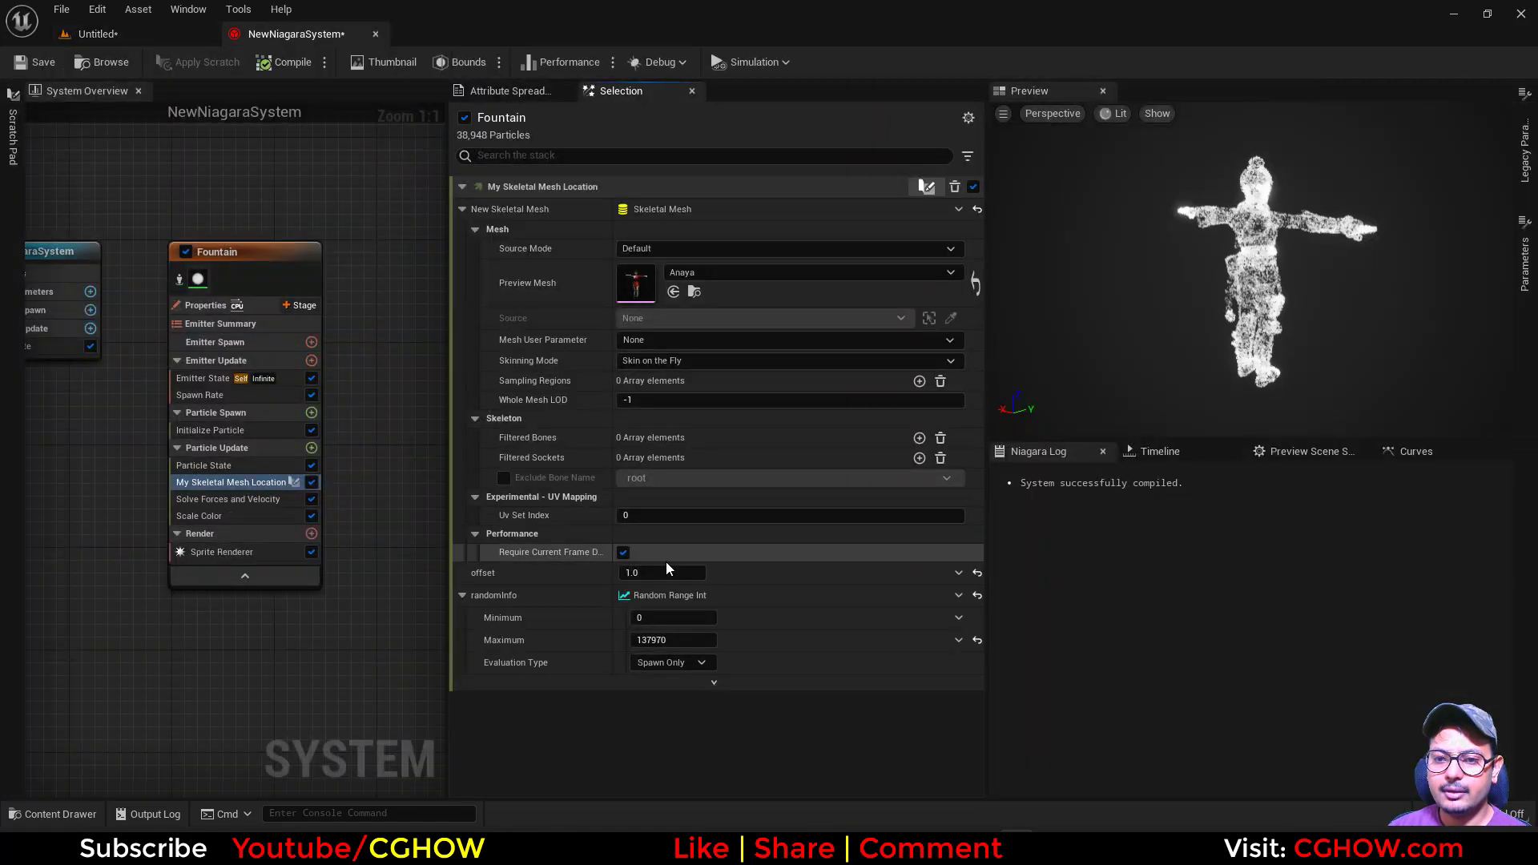
Set the module's offset to 2 and play the level to check the particles on the animation before stopping
text(2)
click(161, 35)
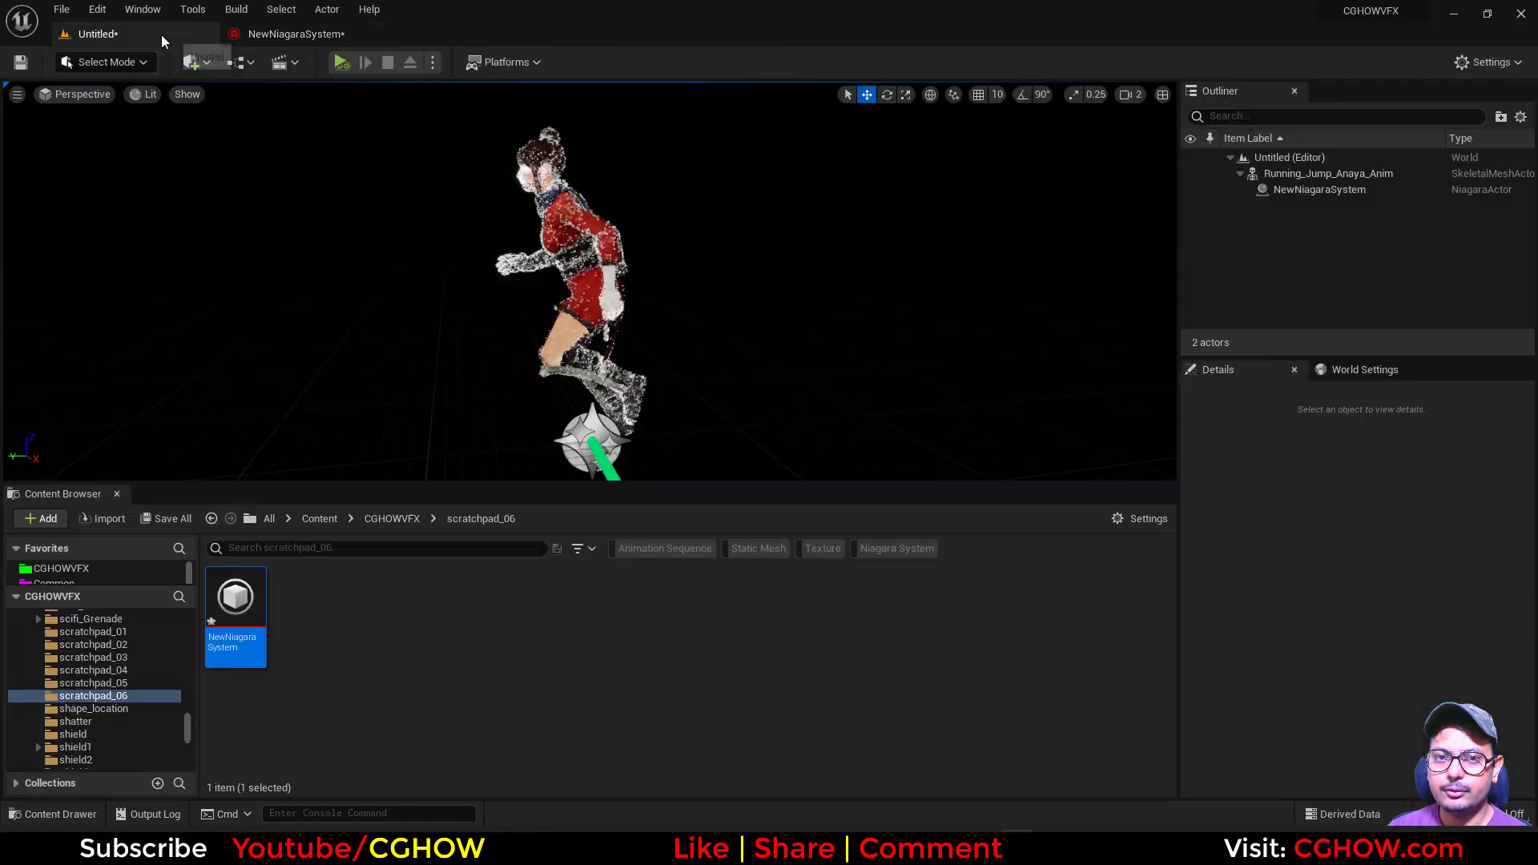
click(351, 63)
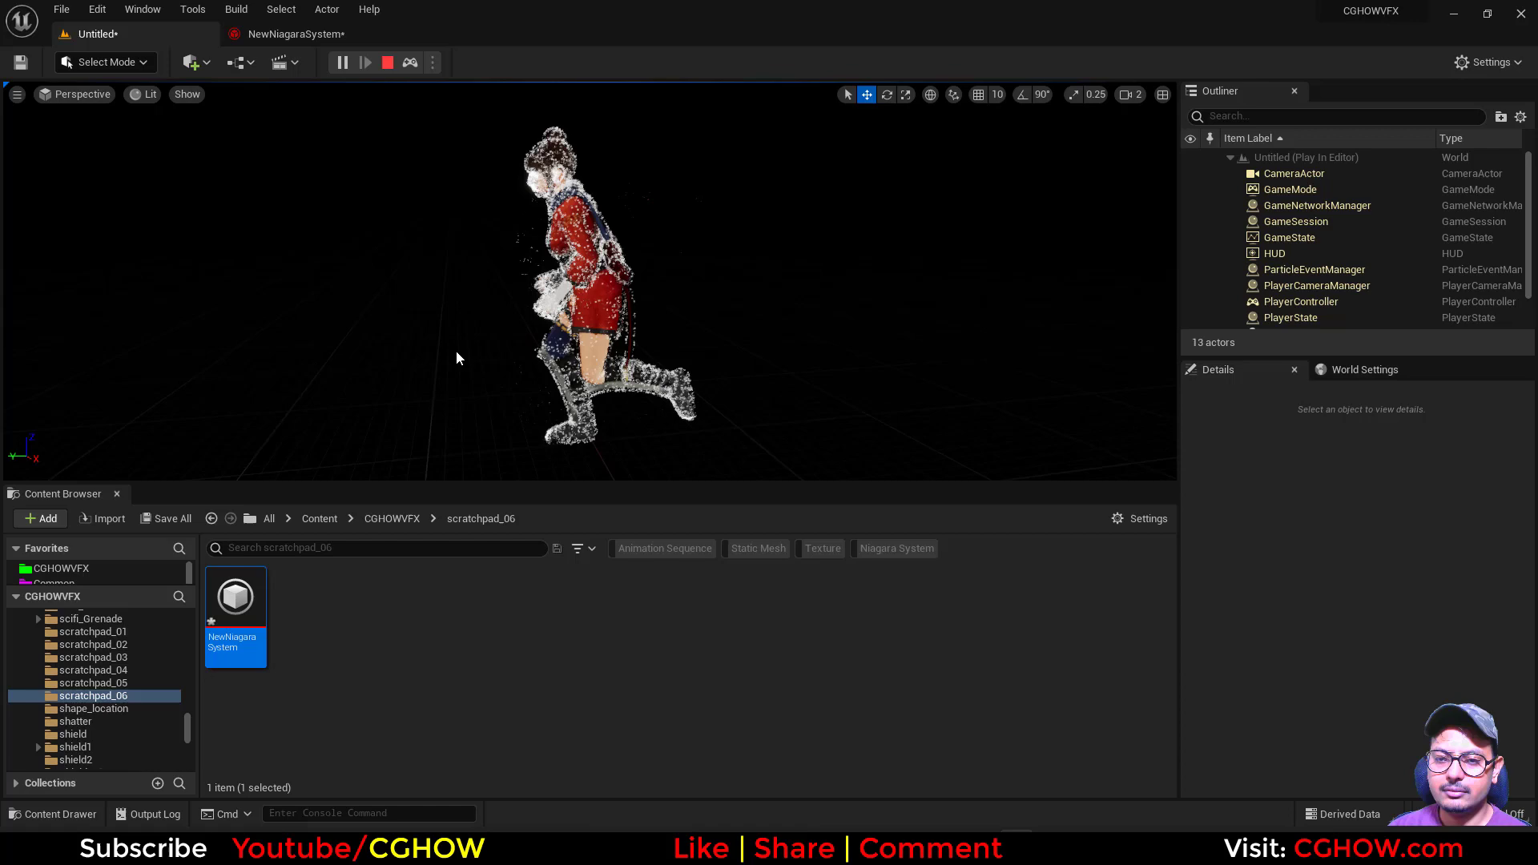
click(388, 62)
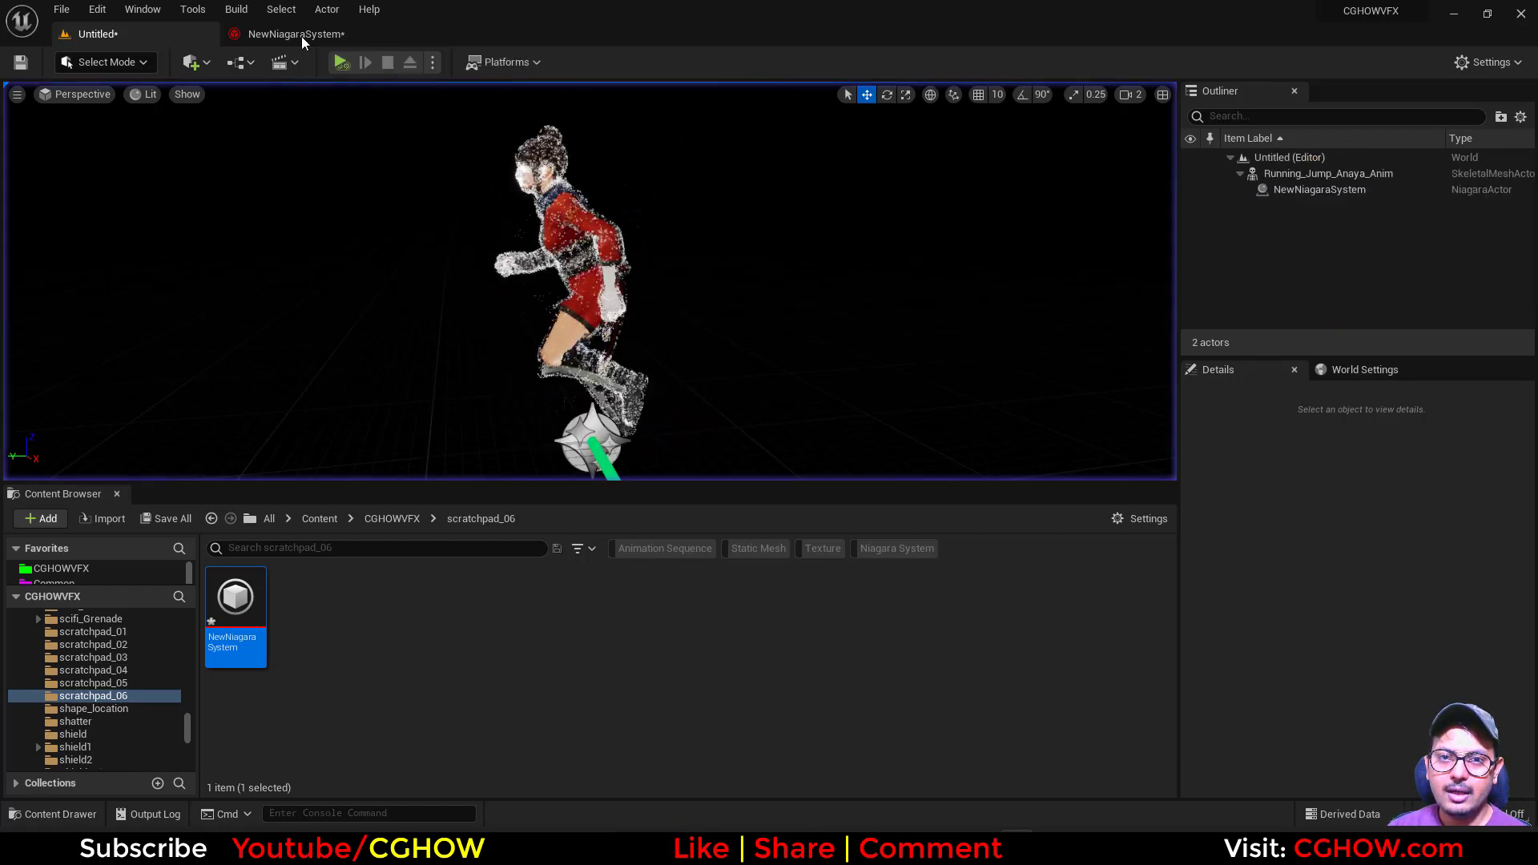
Reopen the scratch module and insert a Multiply node between Add and Particles Position, with its B input converted to float
click(296, 33)
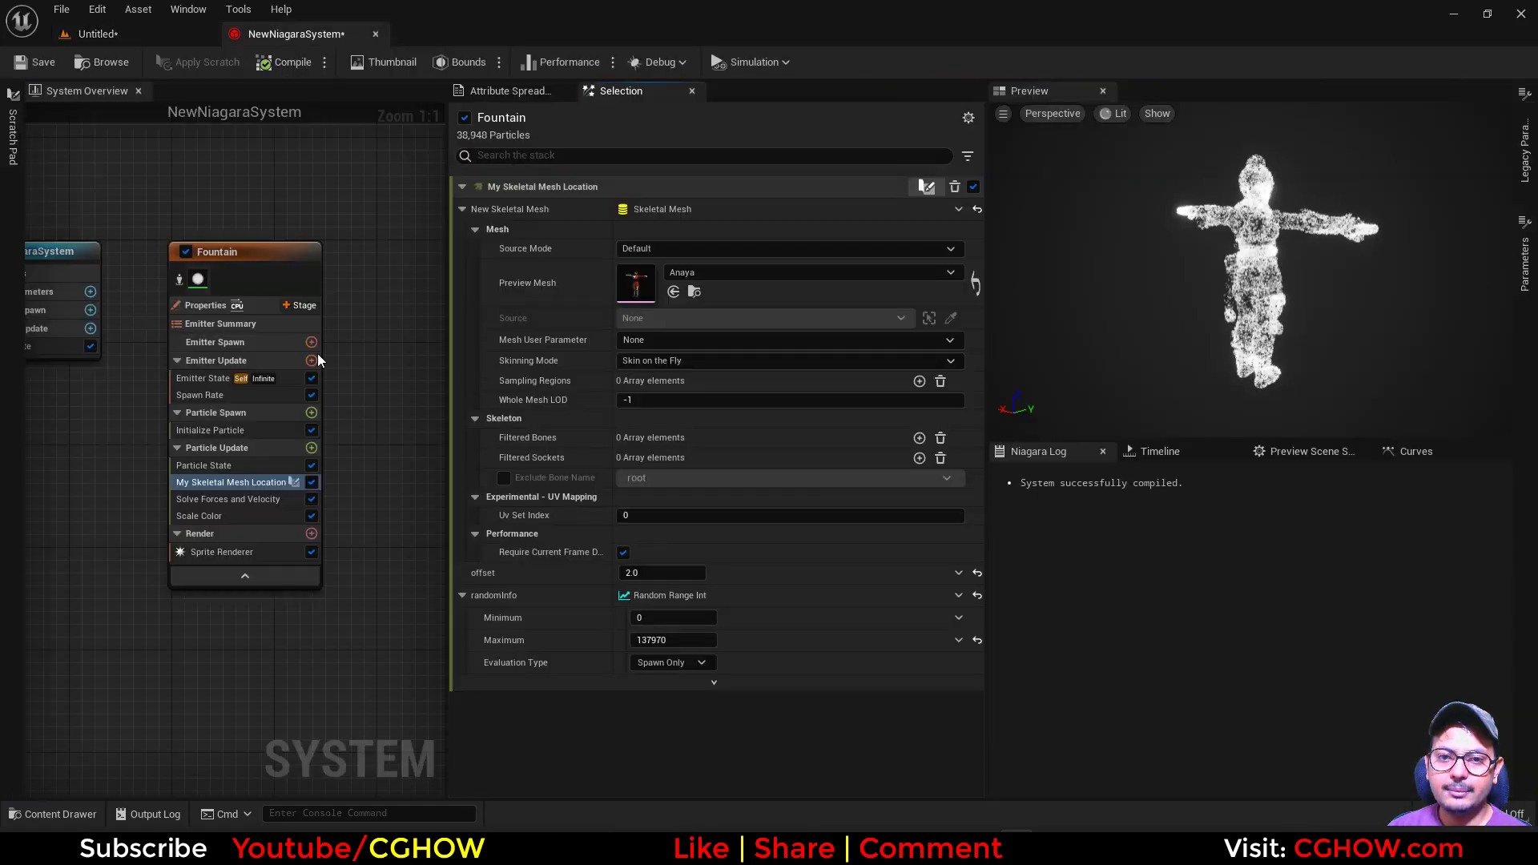
double_click(253, 483)
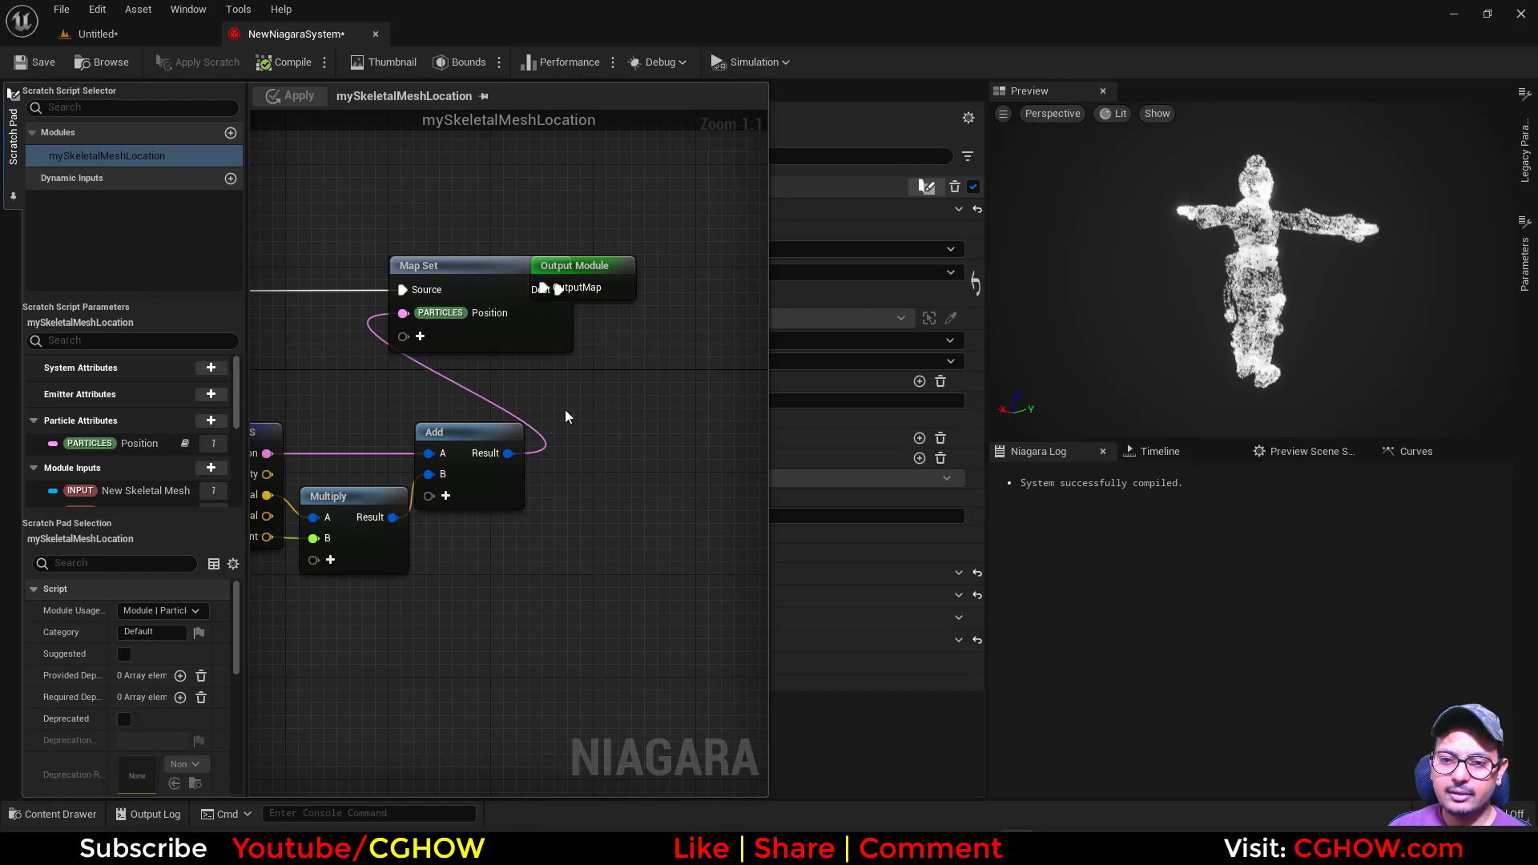
key(ctrl+v)
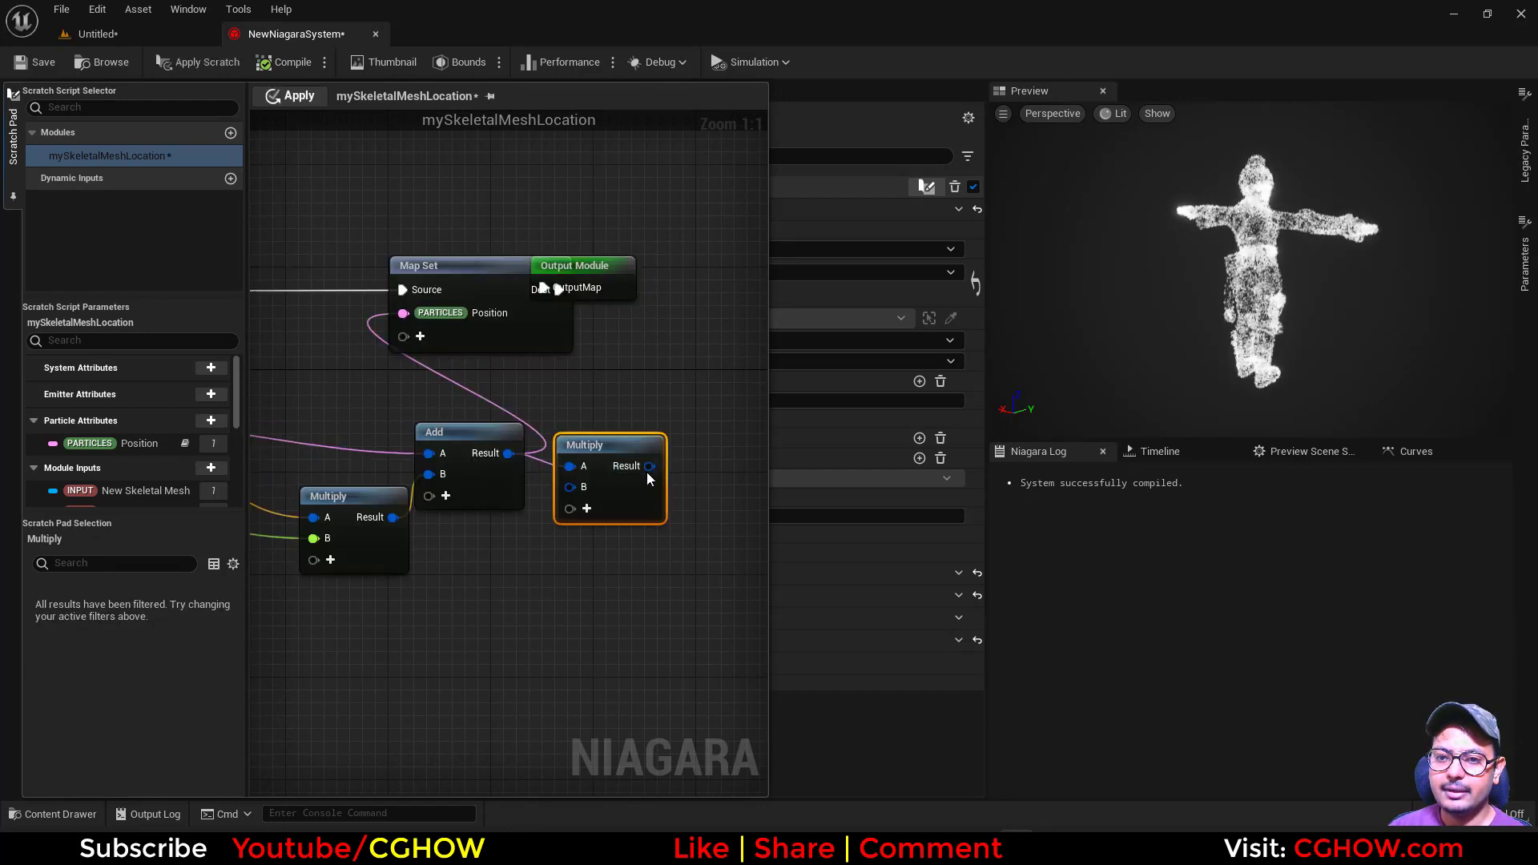
right_click(571, 487)
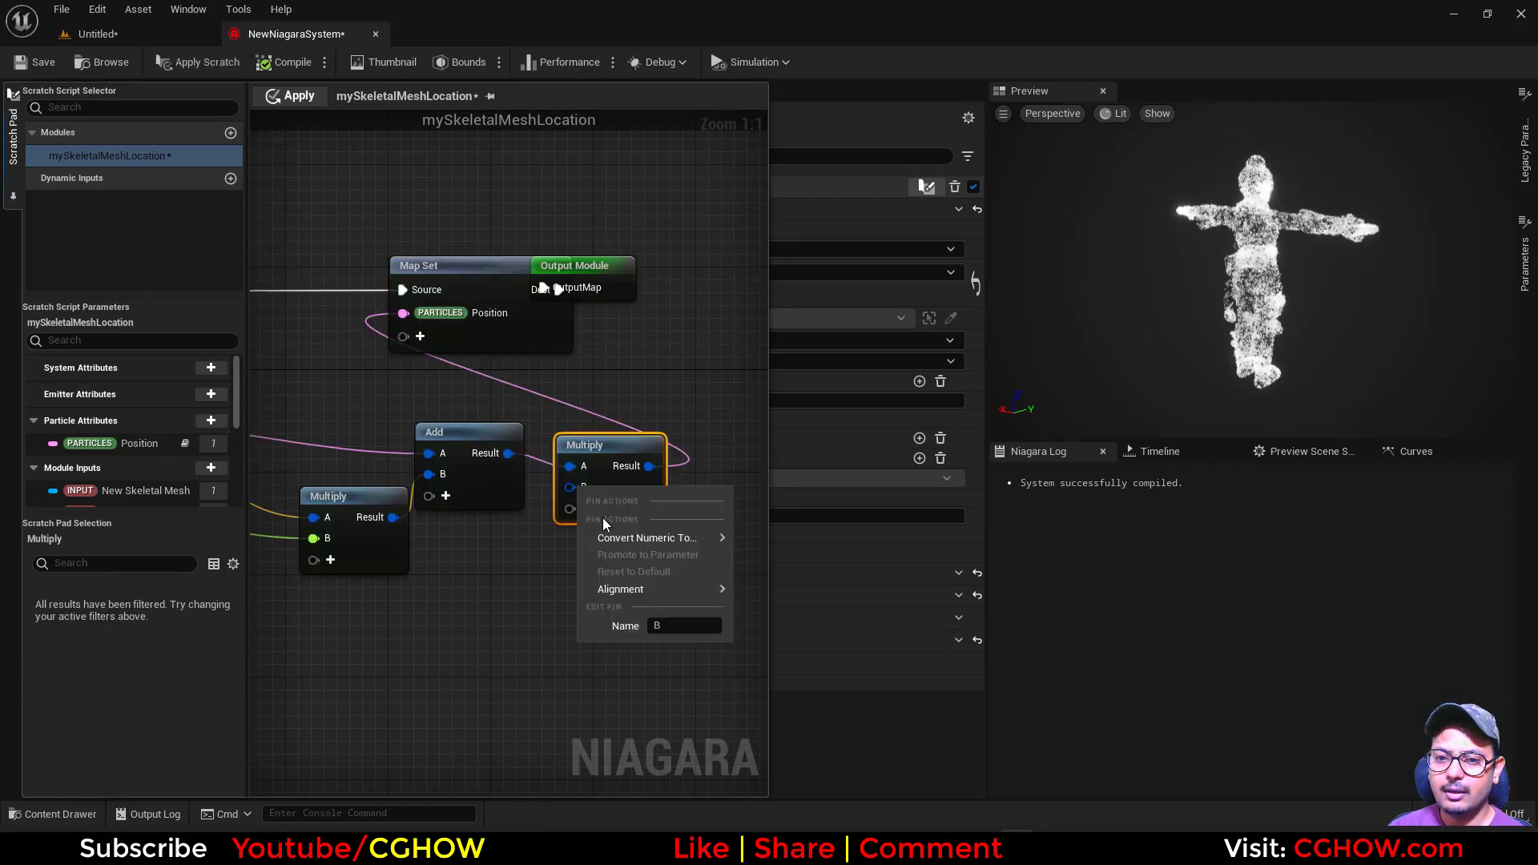
mouse_move(641, 538)
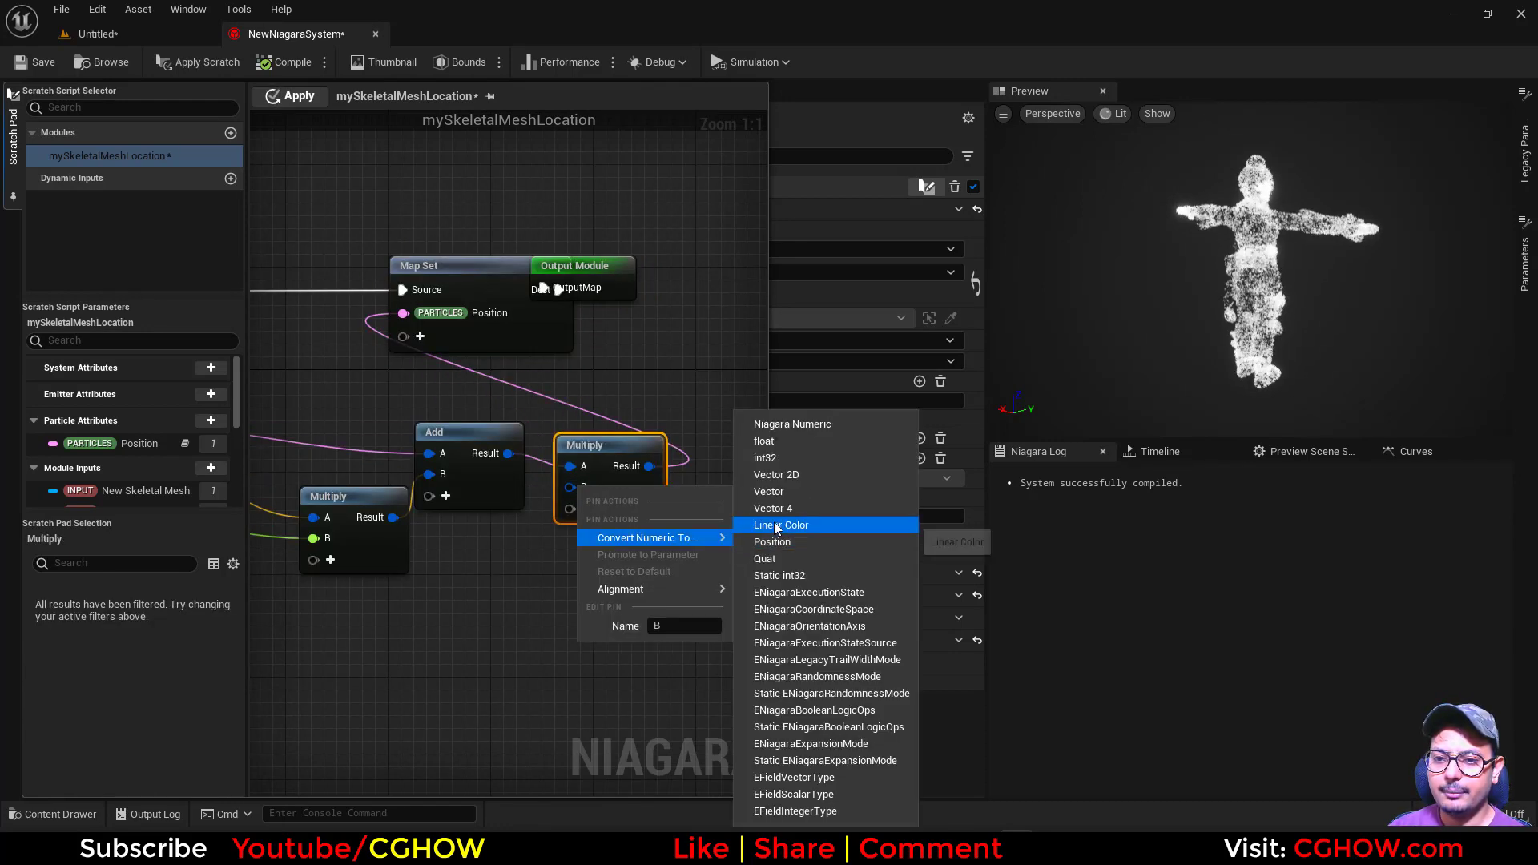
click(781, 445)
Expose the new Multiply node's B value as a module input named scale and apply the scratch module
right_drag(554, 557, 710, 568)
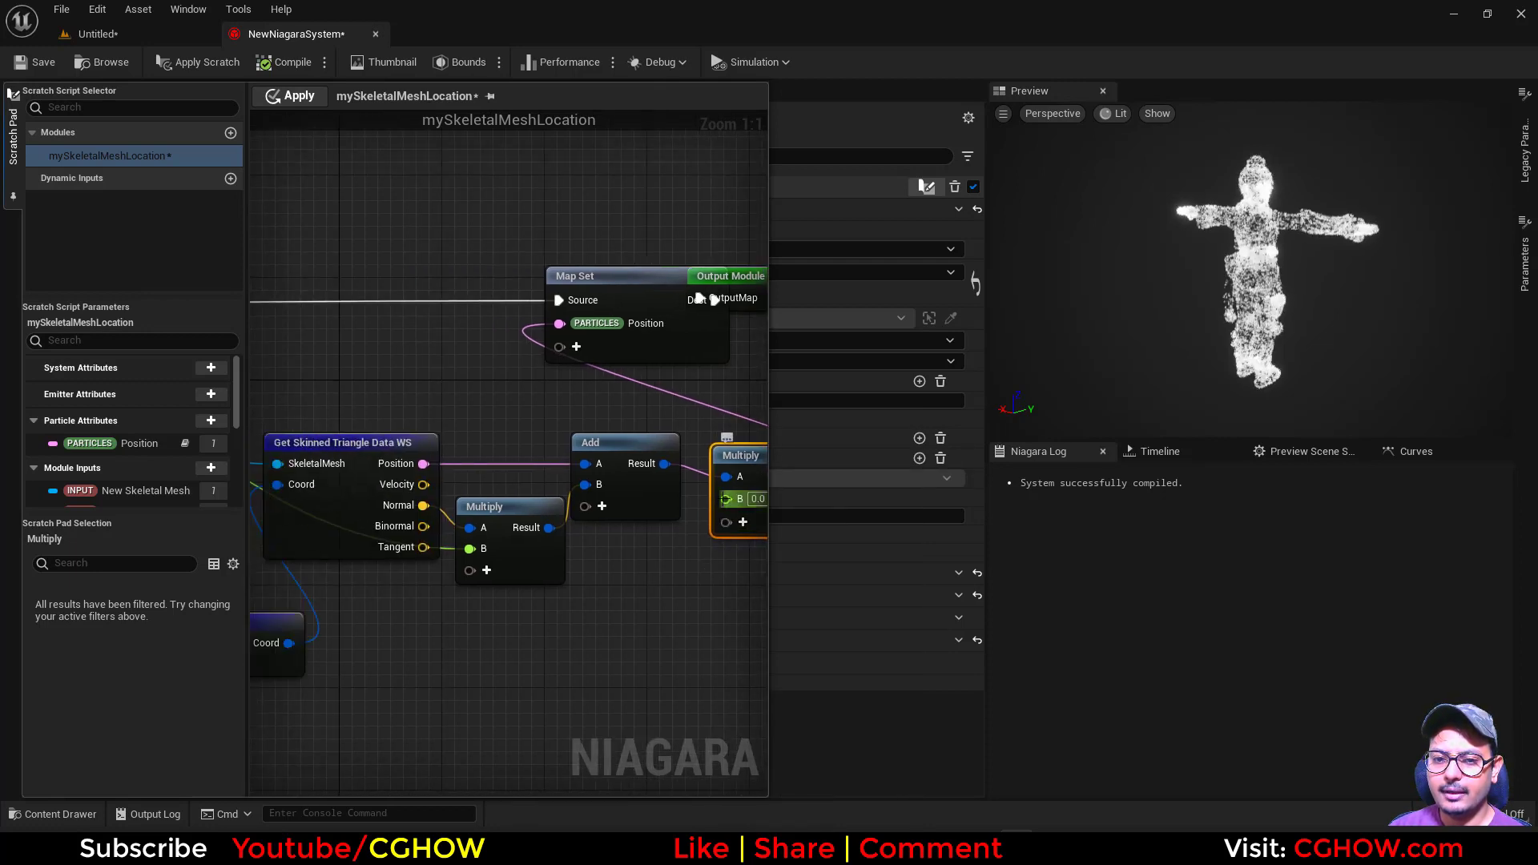
drag(725, 498, 462, 559)
drag(287, 610, 388, 531)
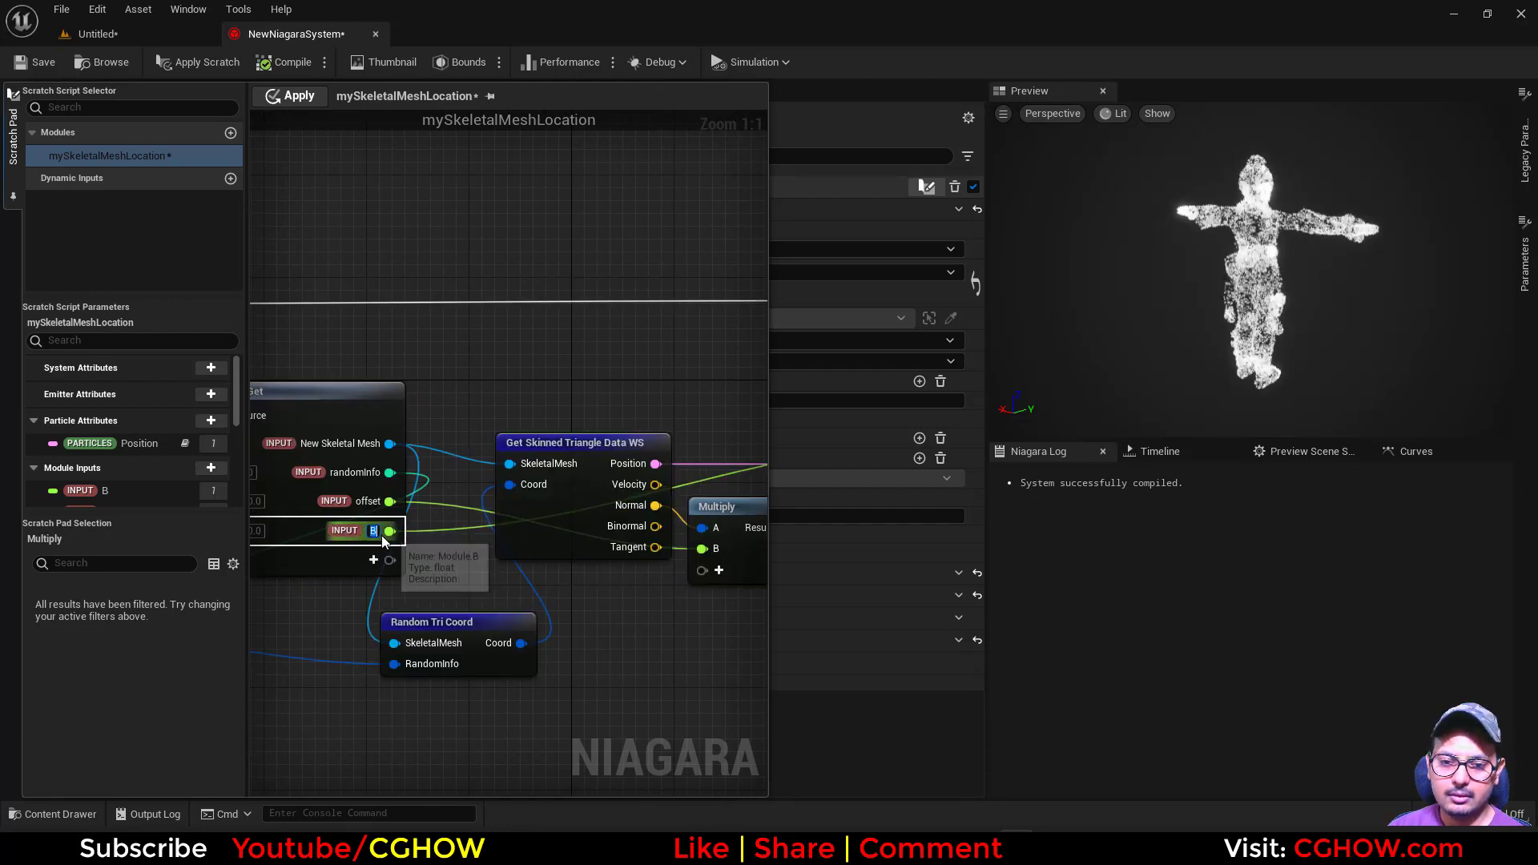
double_click(378, 531)
text(scale)
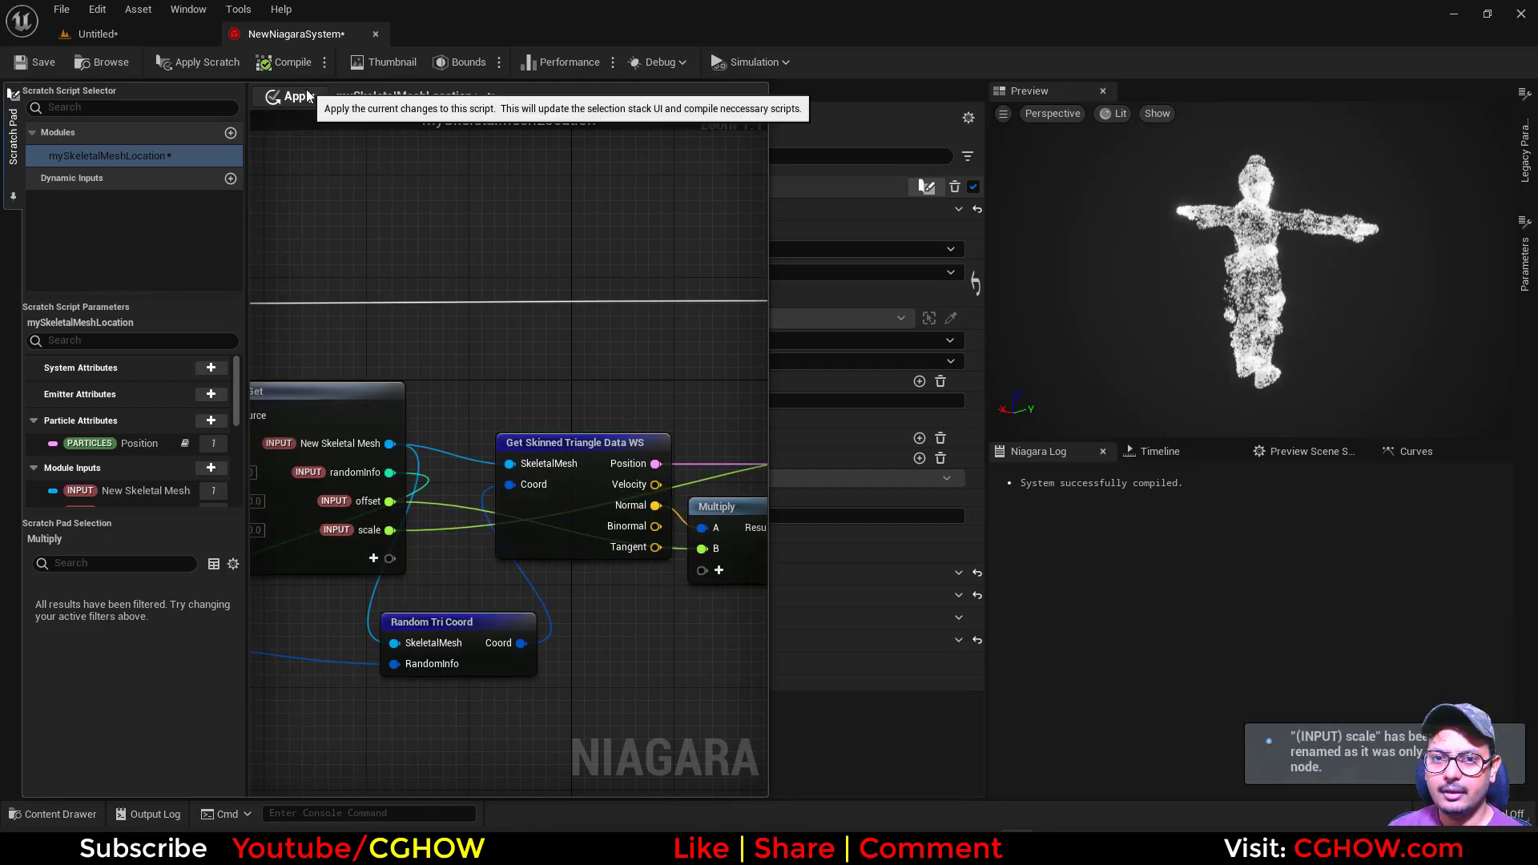
click(296, 96)
click(871, 747)
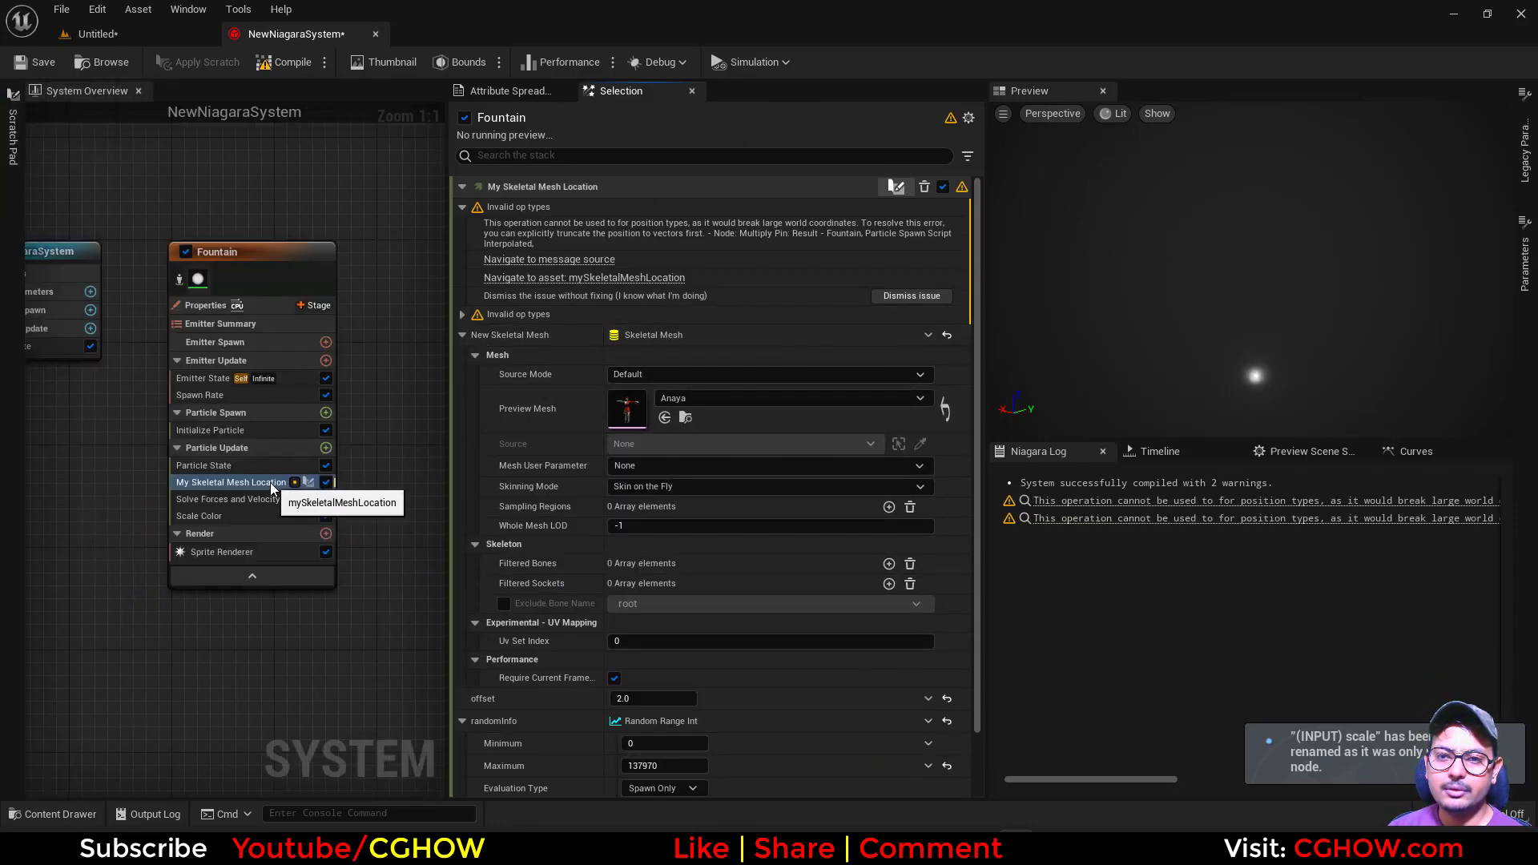
Dismiss the first Invalid op types issue, reopen the module graph, and move the final Multiply node farther from Add
click(912, 295)
double_click(249, 484)
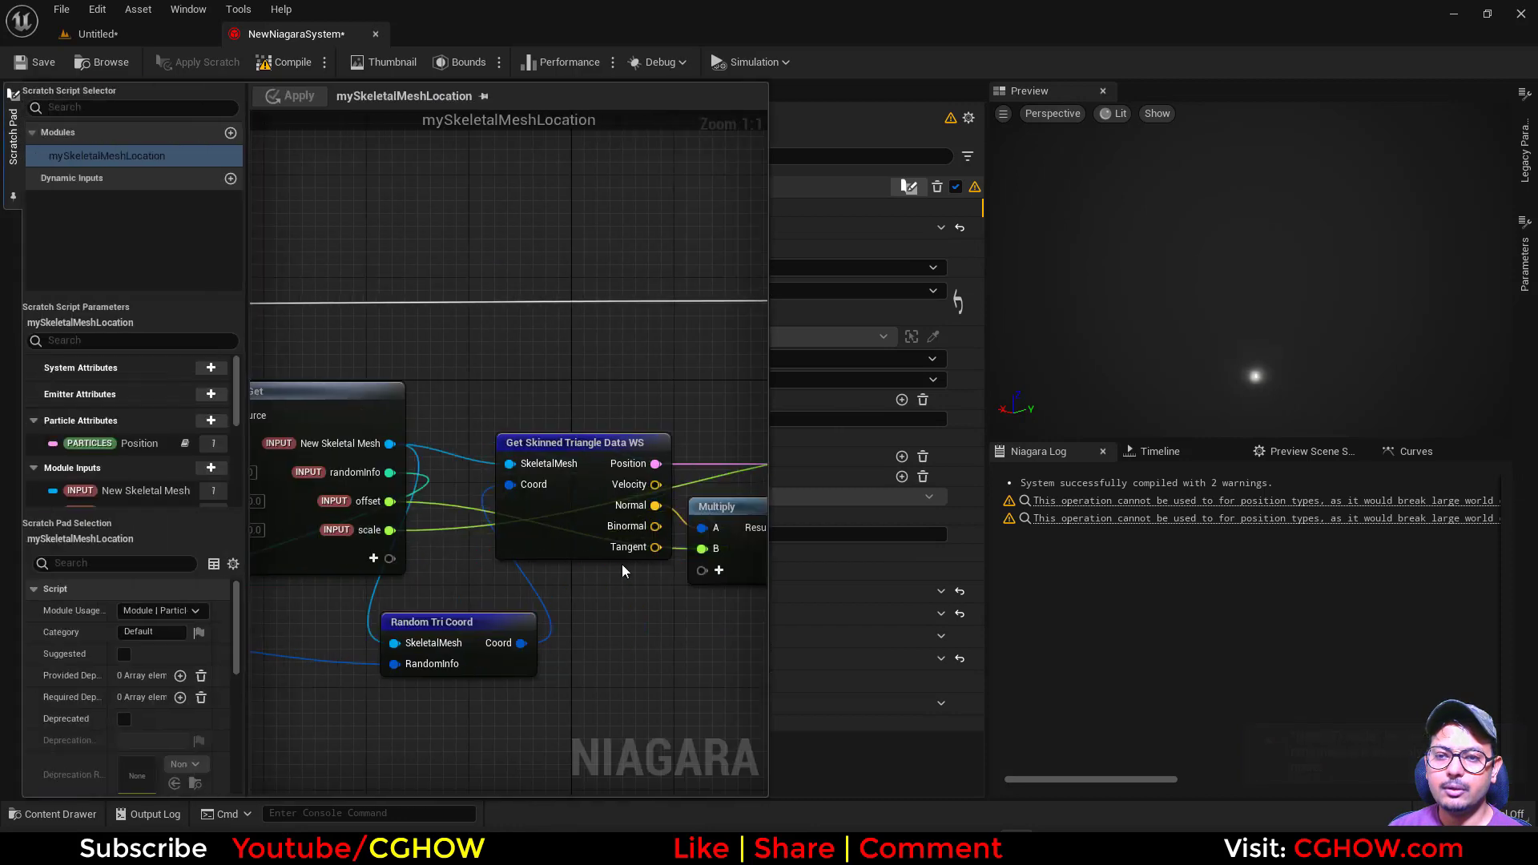
right_drag(677, 639, 185, 648)
right_drag(392, 441, 546, 439)
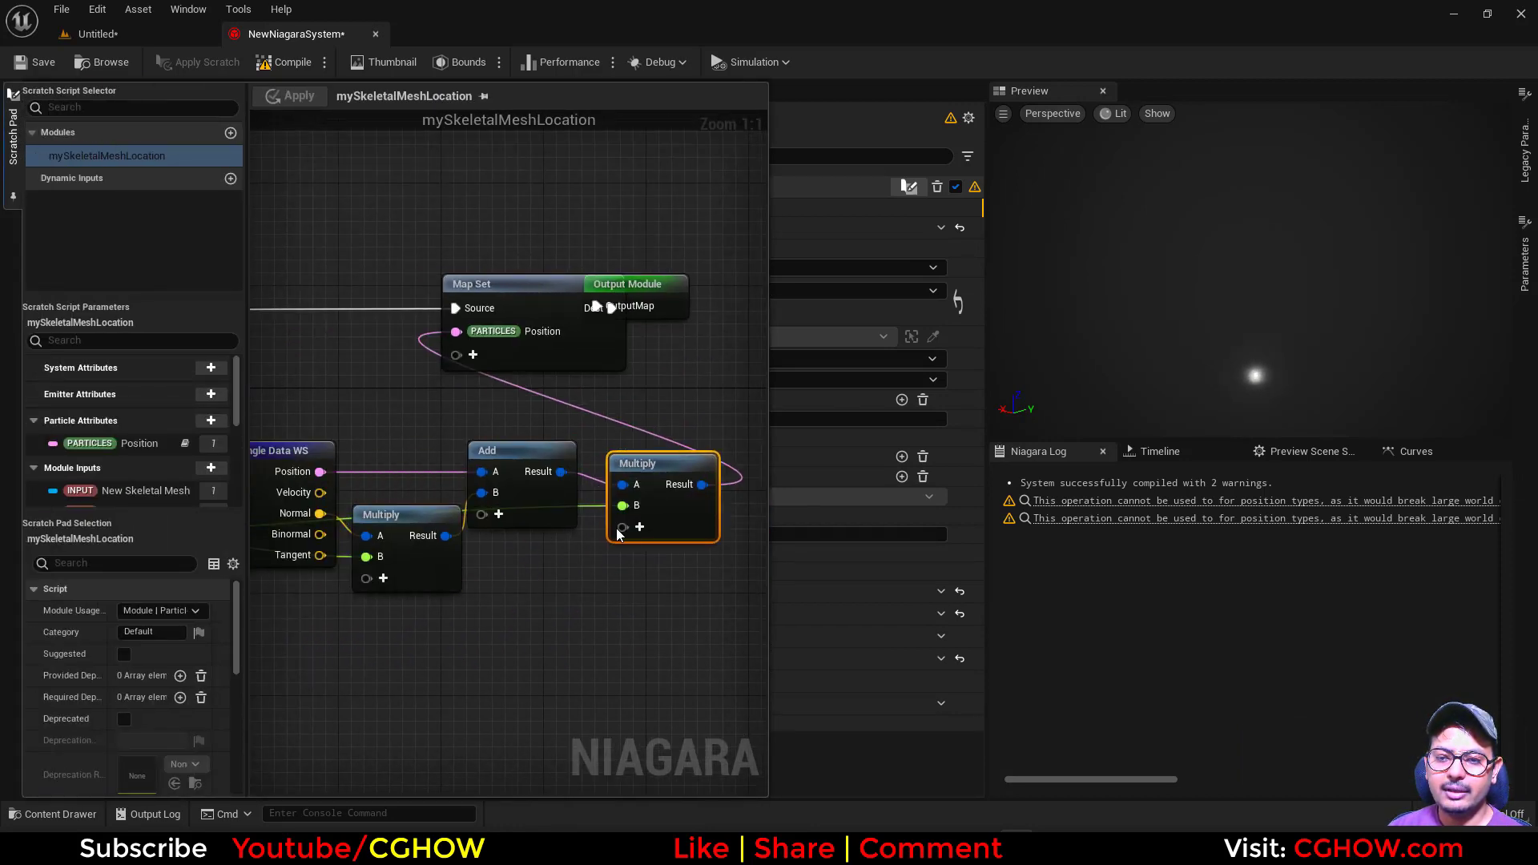
mouse_move(692, 533)
mouse_down()
mouse_move(712, 564)
mouse_move(756, 542)
mouse_move(686, 542)
mouse_up()
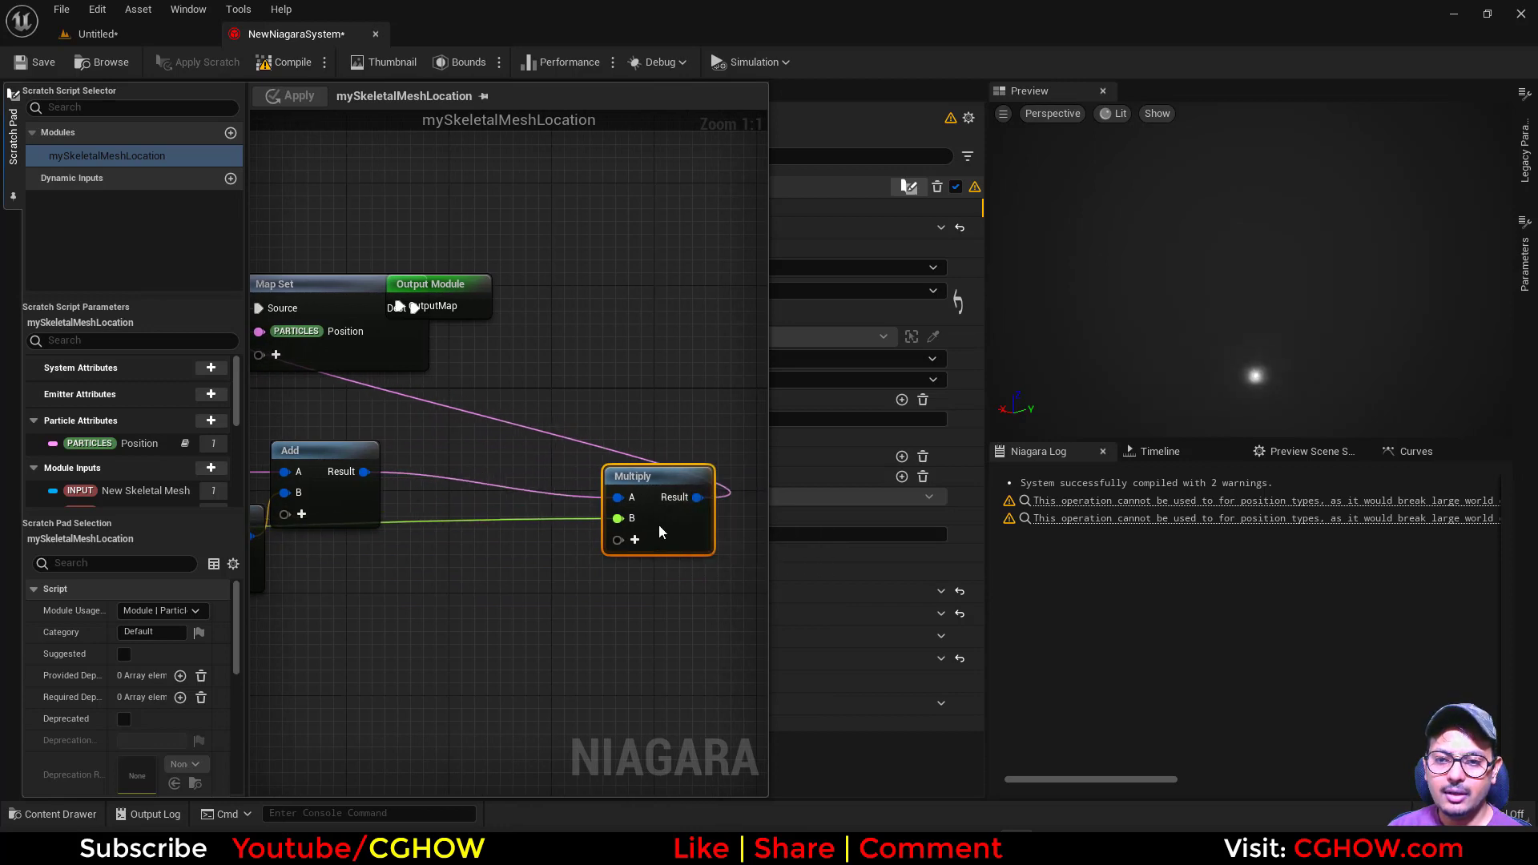
Convert the final Multiply node's A input to Vector, reconnect Add's result to it, and apply the scratch module
right_click(620, 501)
mouse_move(759, 554)
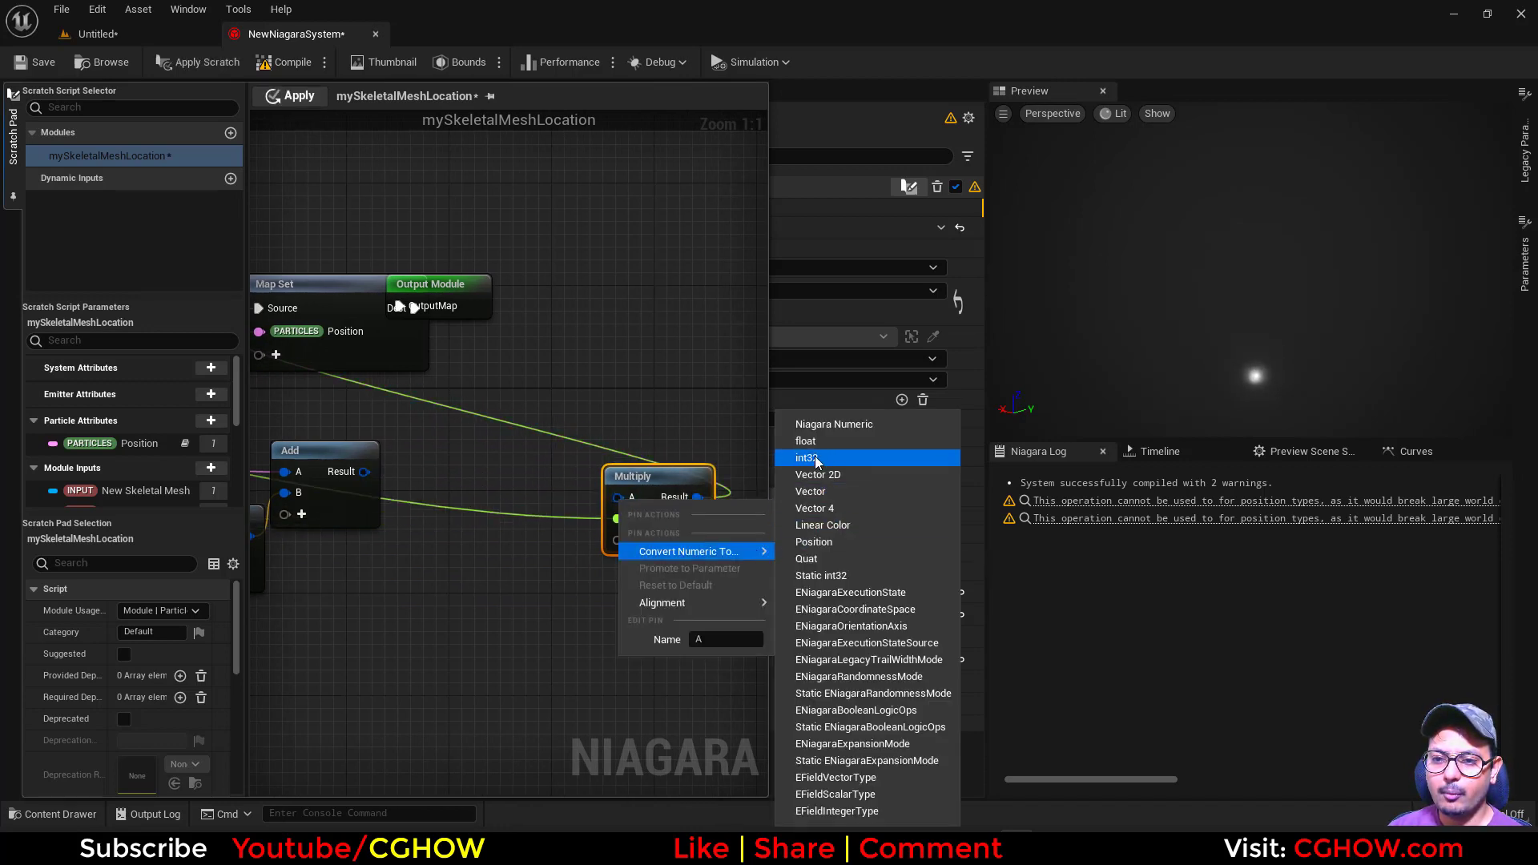
click(811, 492)
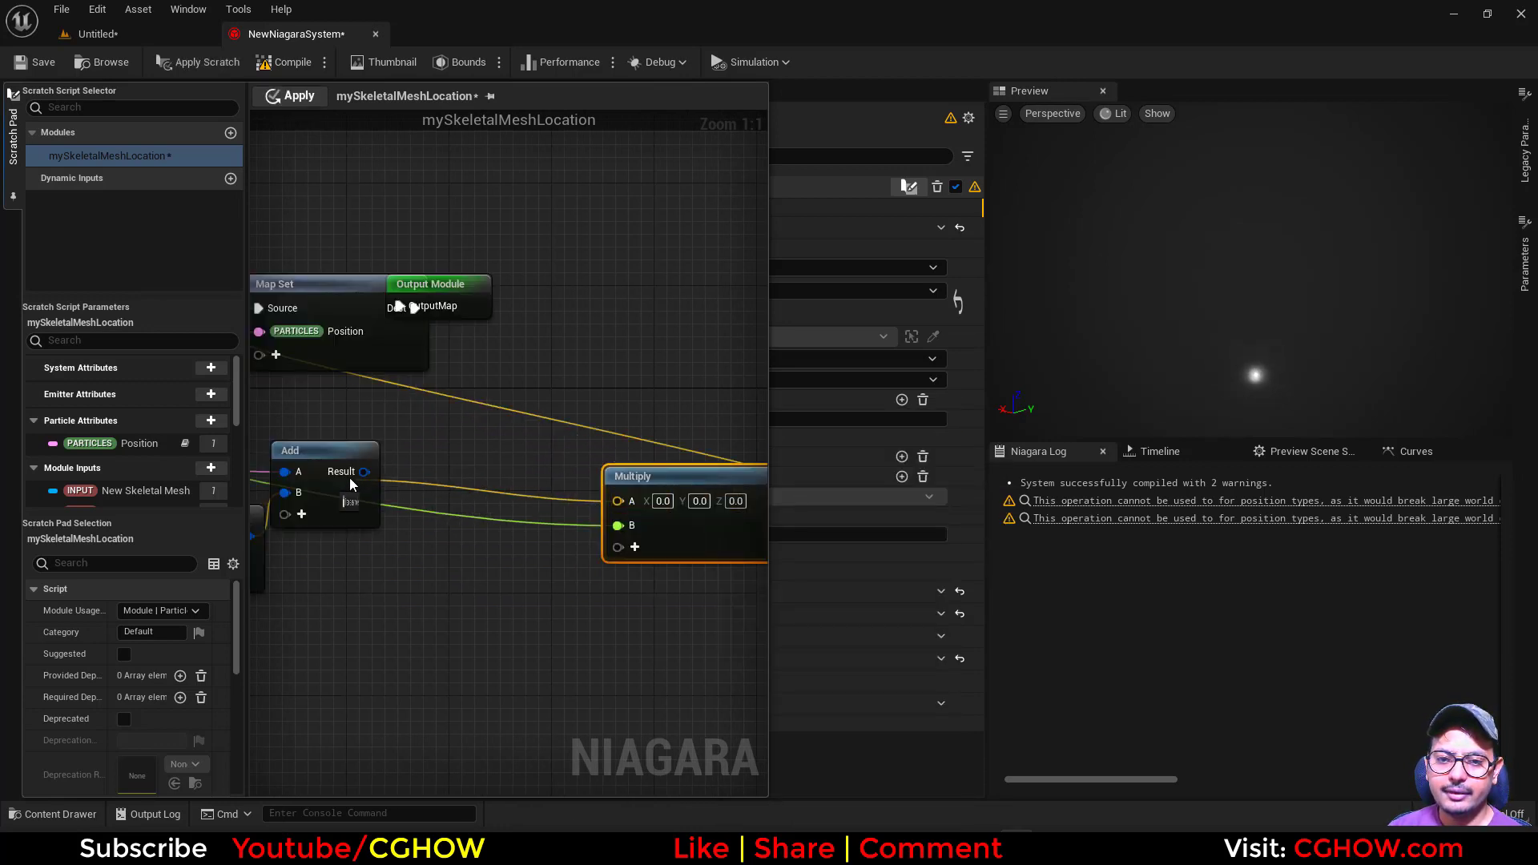
drag(369, 475, 369, 475)
click(289, 95)
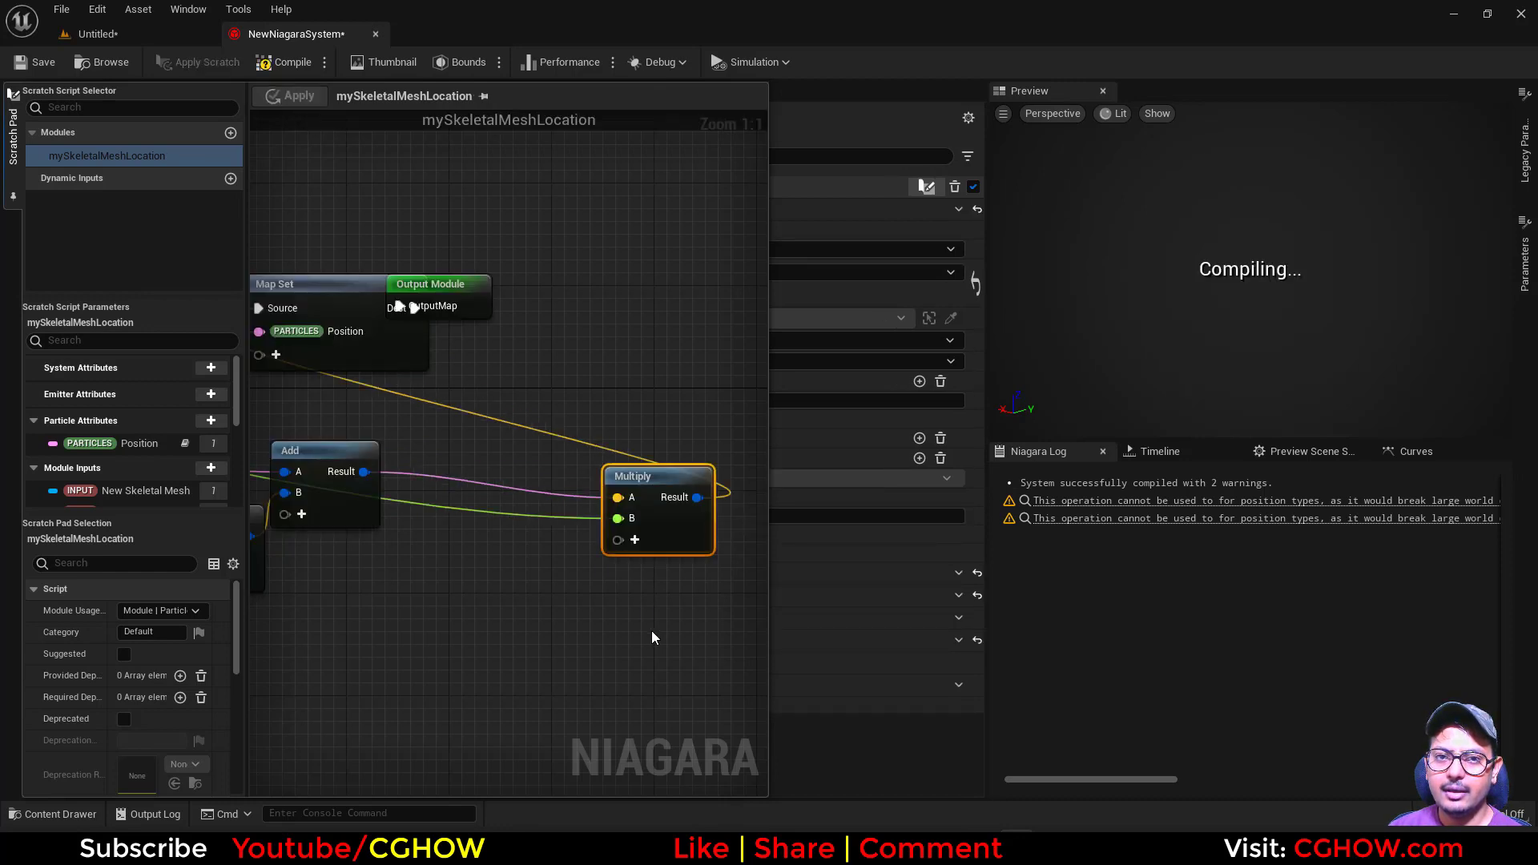
Leave the module graph, set the My Skeletal Mesh Location scale to 2.0, and check the particles on the character in the level
click(837, 742)
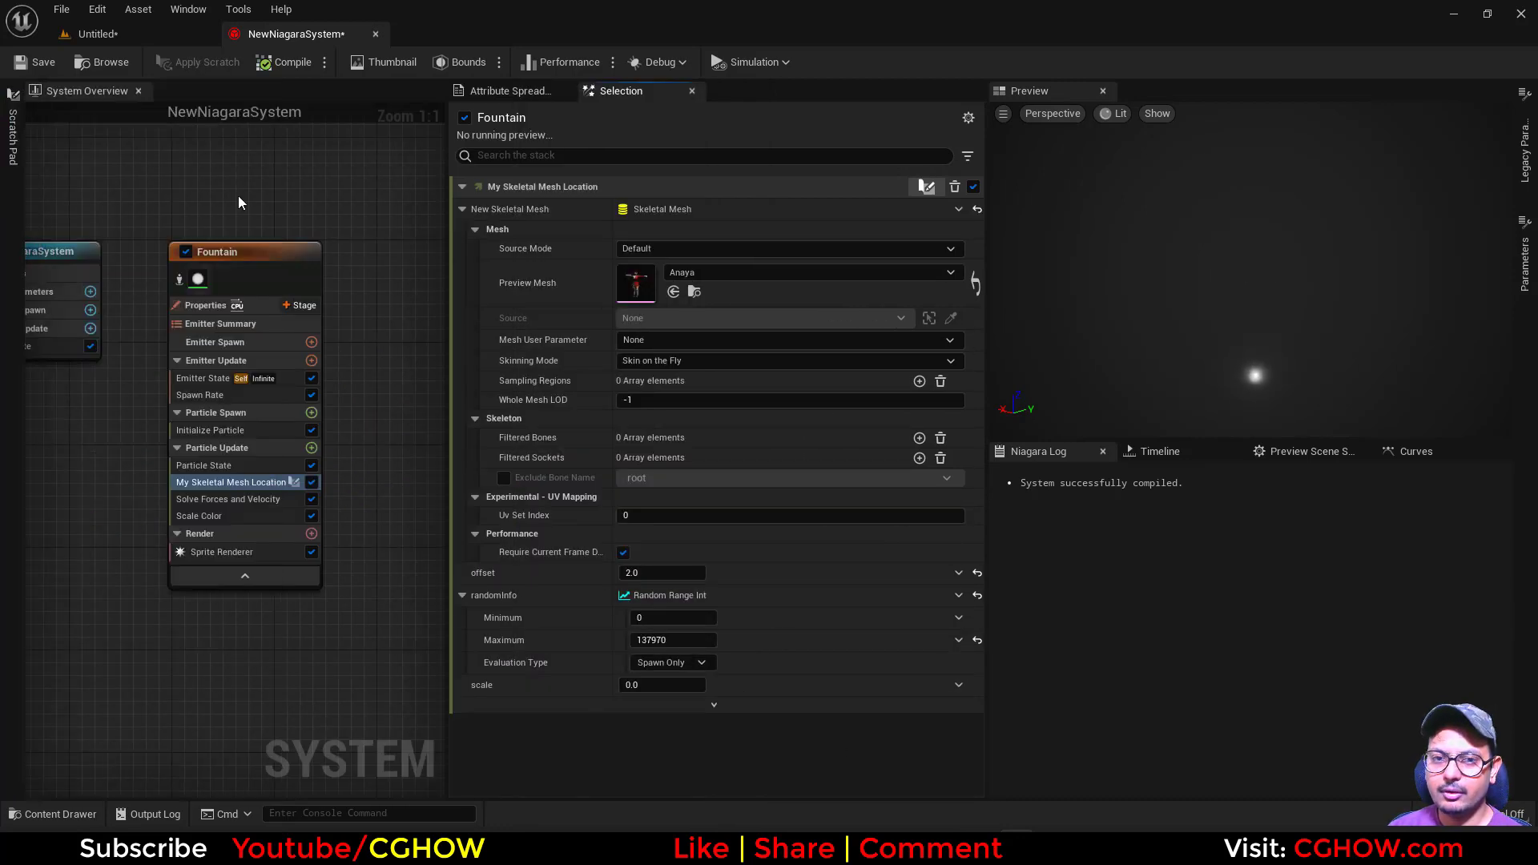
click(645, 685)
text(1)
key(Return)
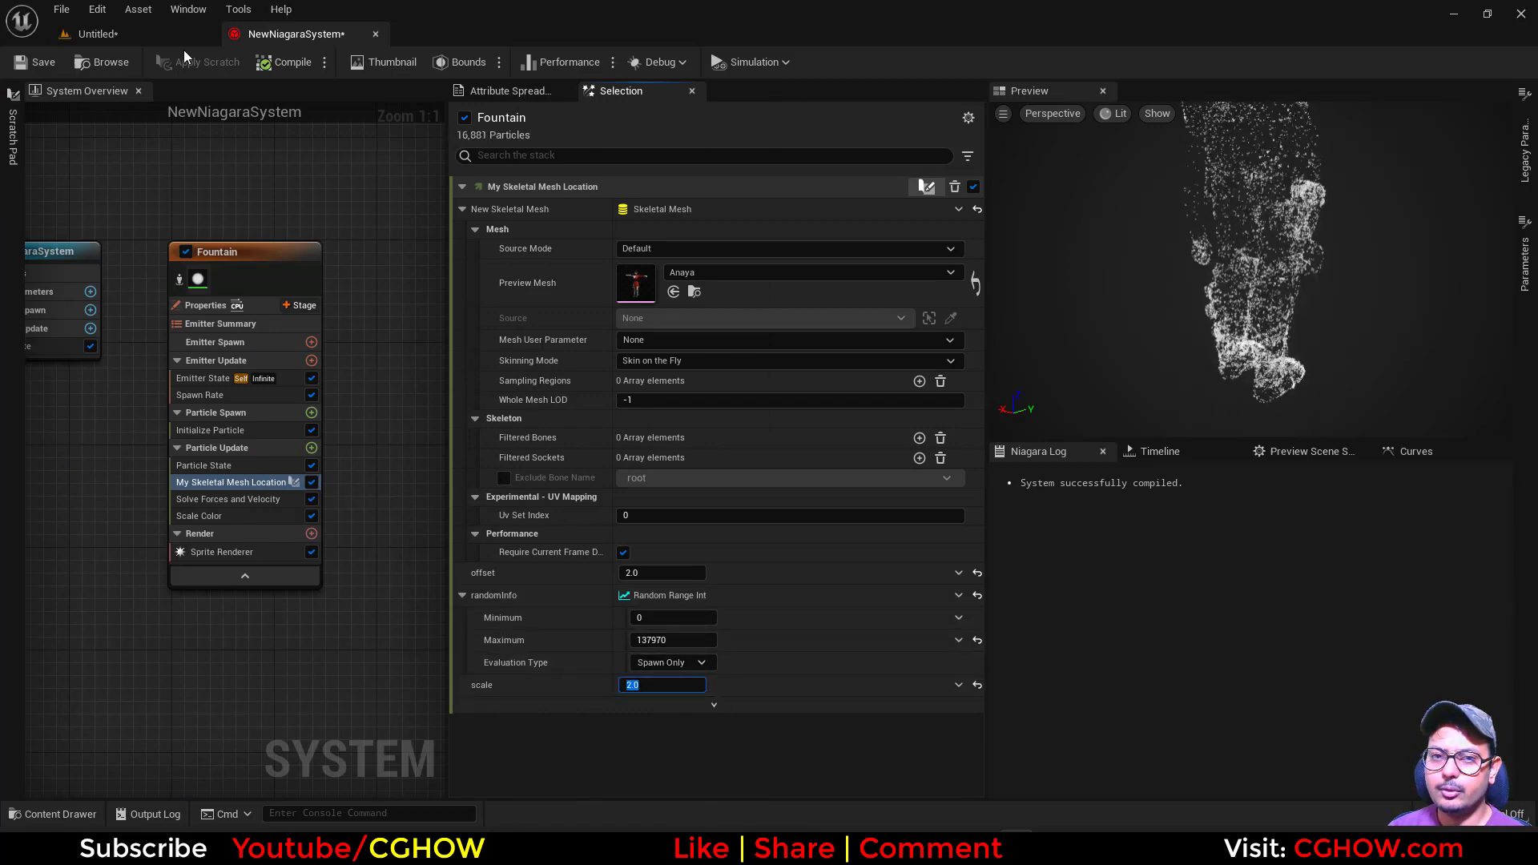
click(159, 32)
click(290, 34)
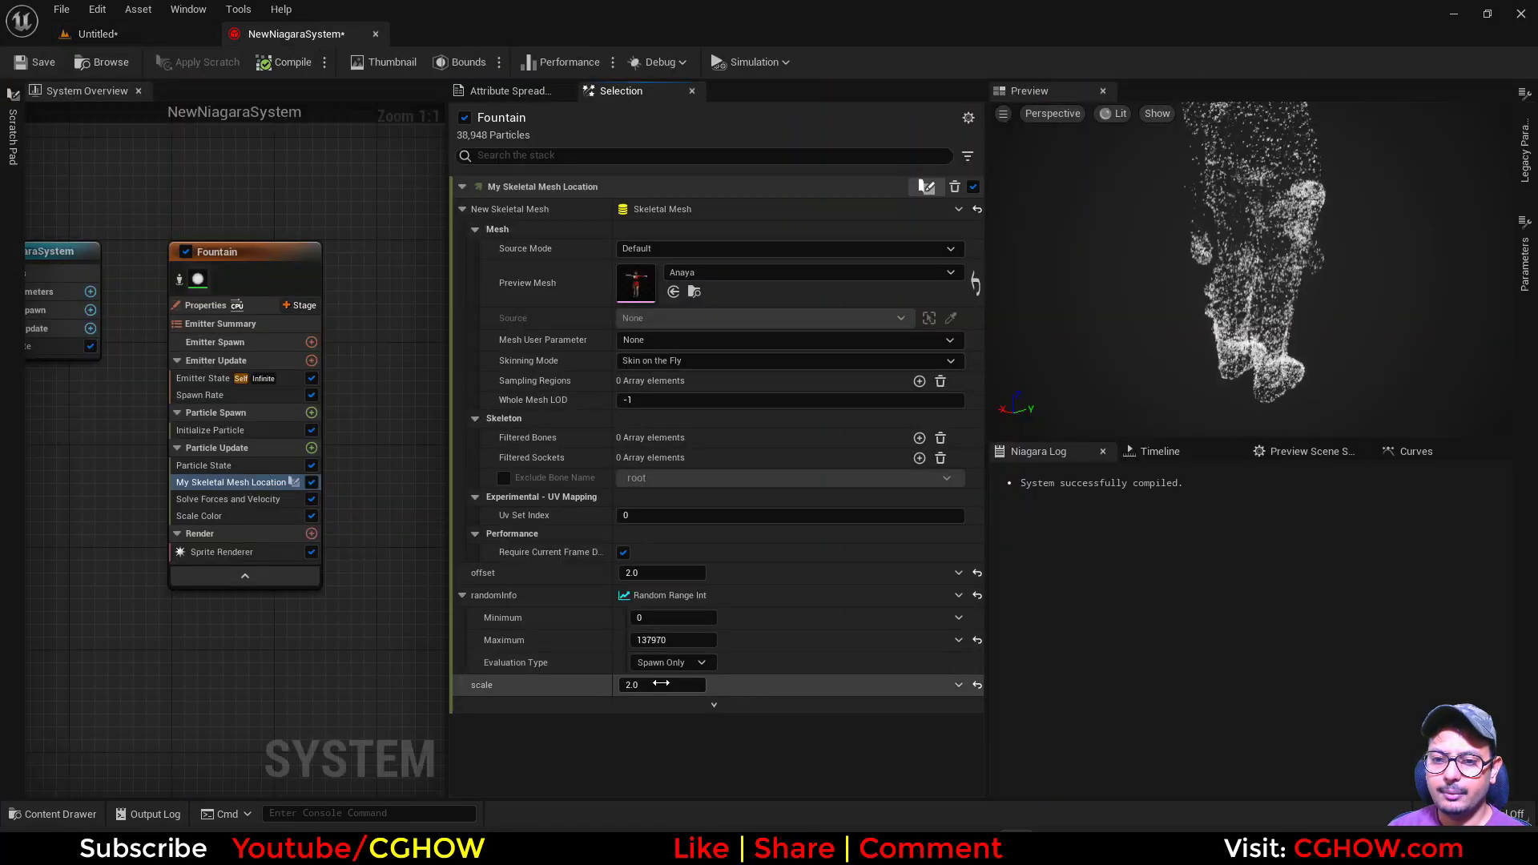
Simulate the level, examine the scaled particles around the animated character from different angles, and stop the simulation
click(120, 34)
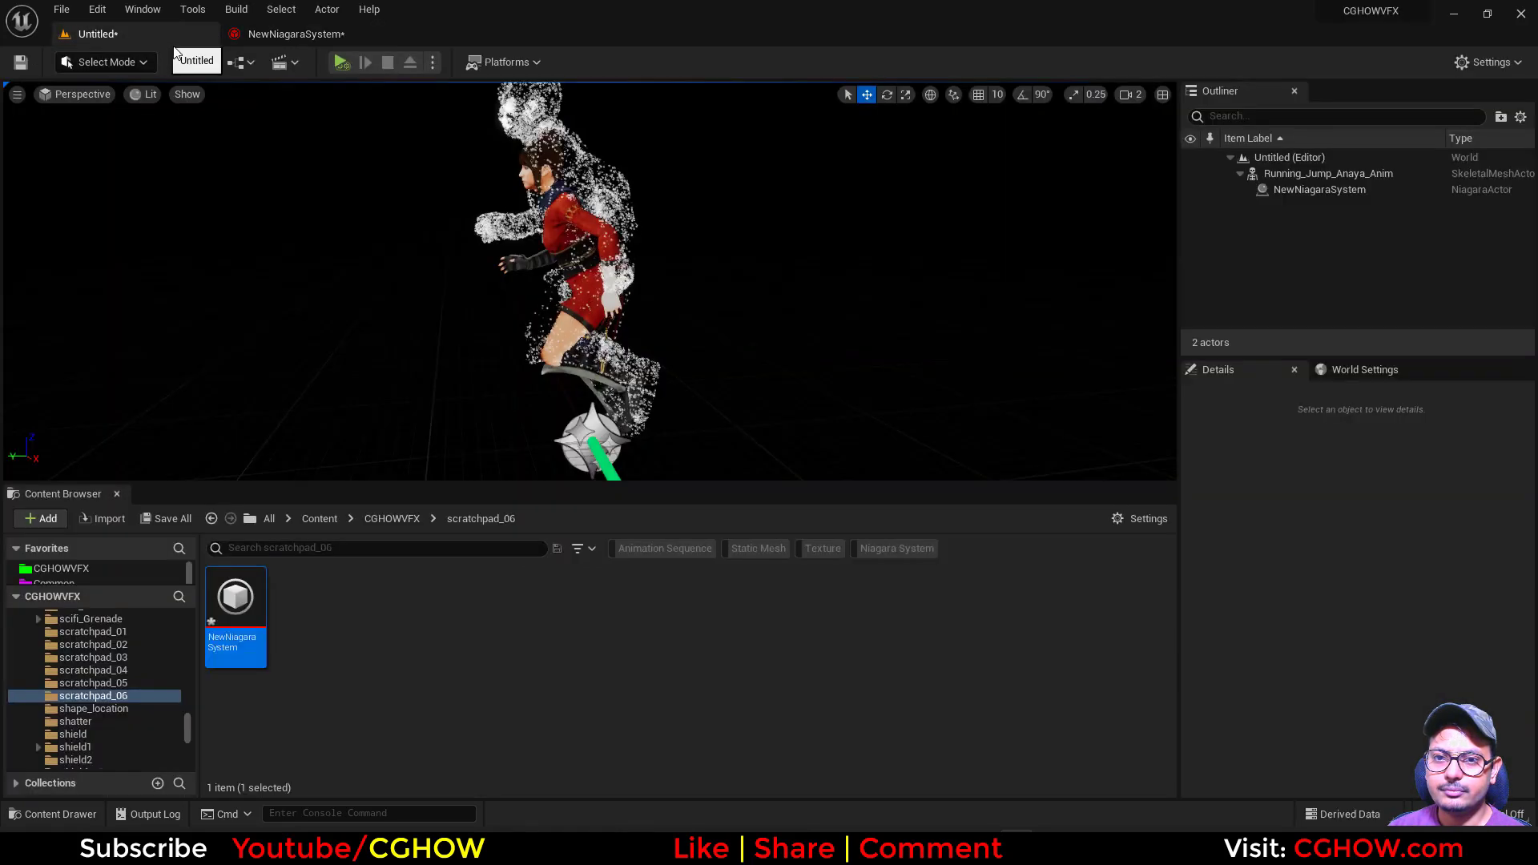
click(341, 62)
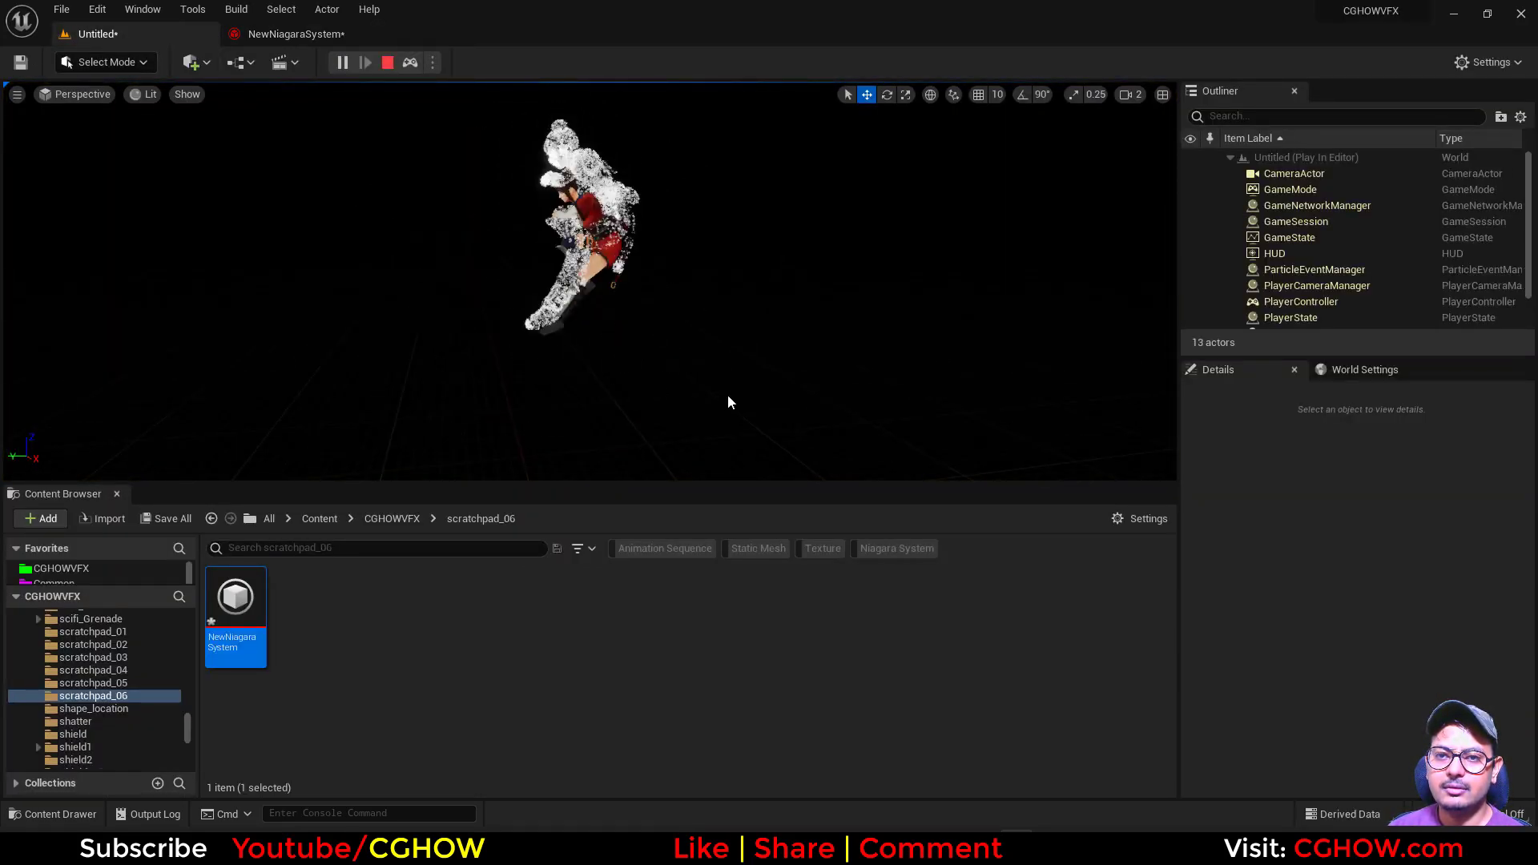
alt+drag(638, 387, 866, 388)
alt+drag(705, 378, 619, 368)
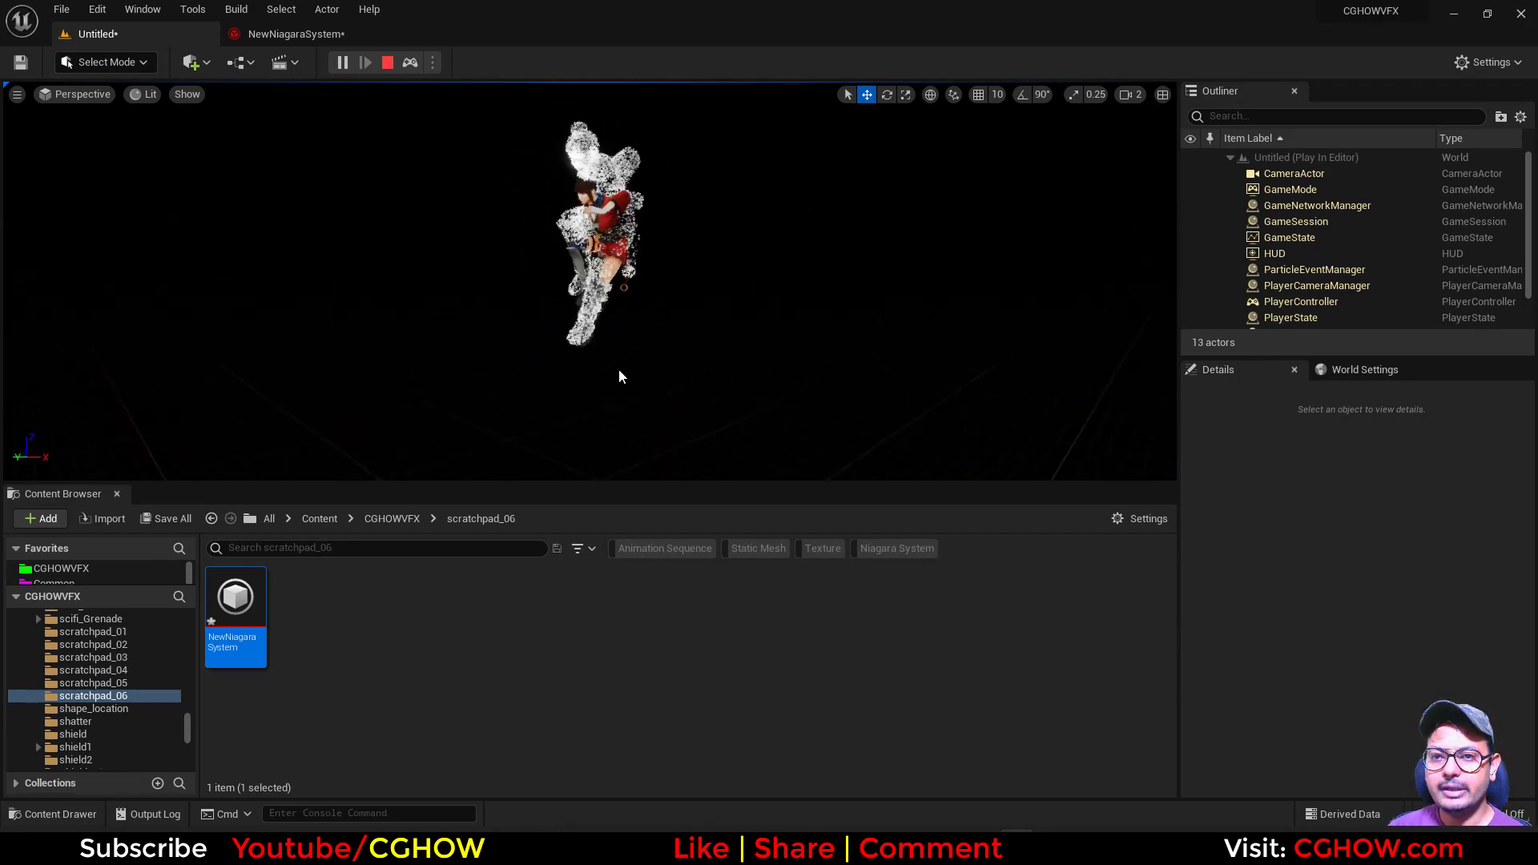
click(387, 62)
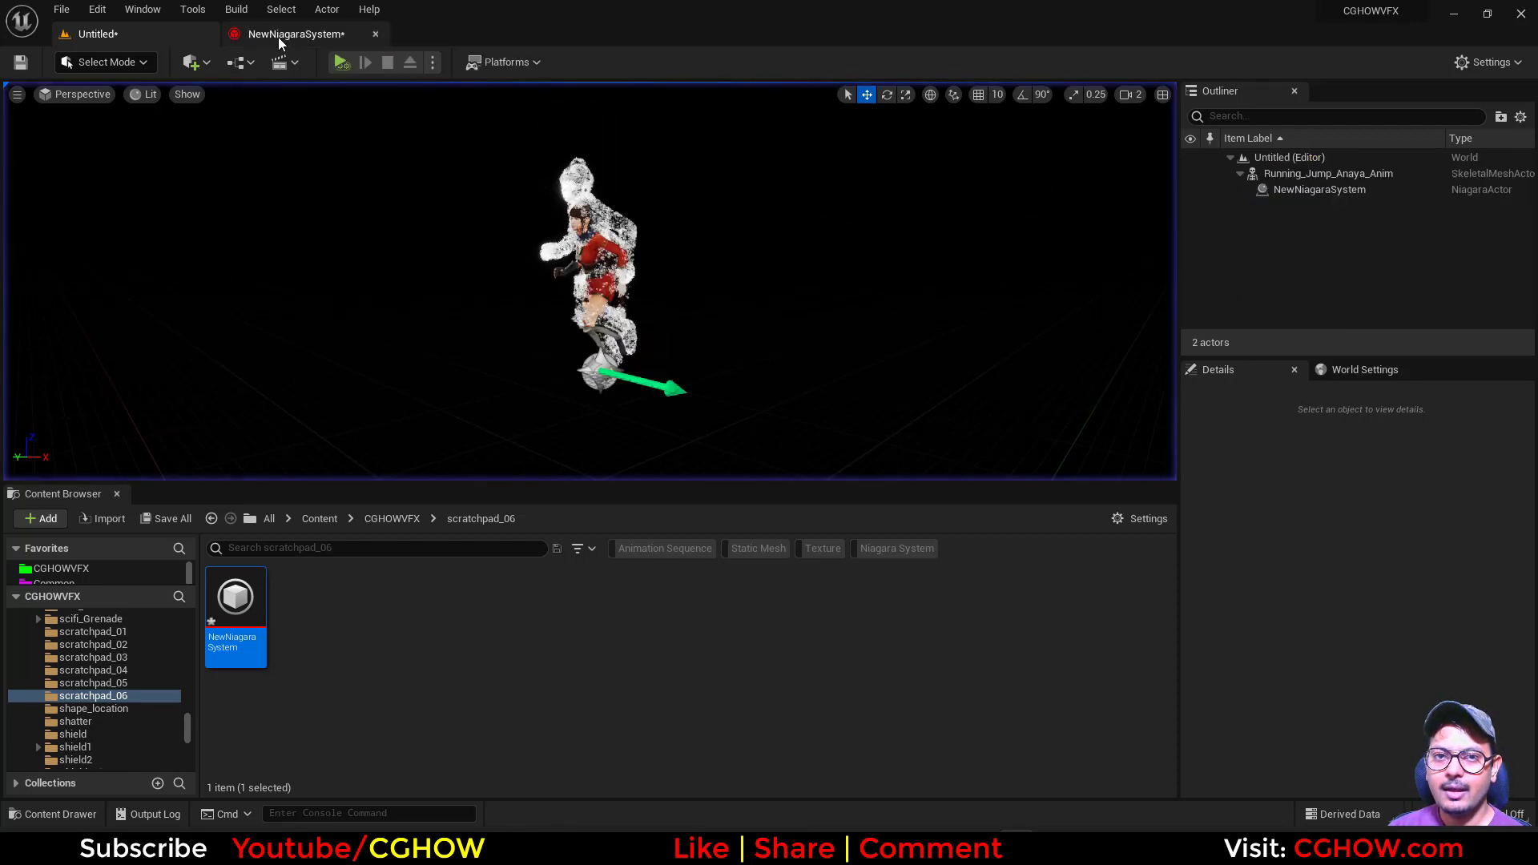
Reopen the mySkeletalMeshLocation graph and browse the Skeletal Mesh functions available from the New Skeletal Mesh input without adding a node
click(288, 34)
double_click(218, 479)
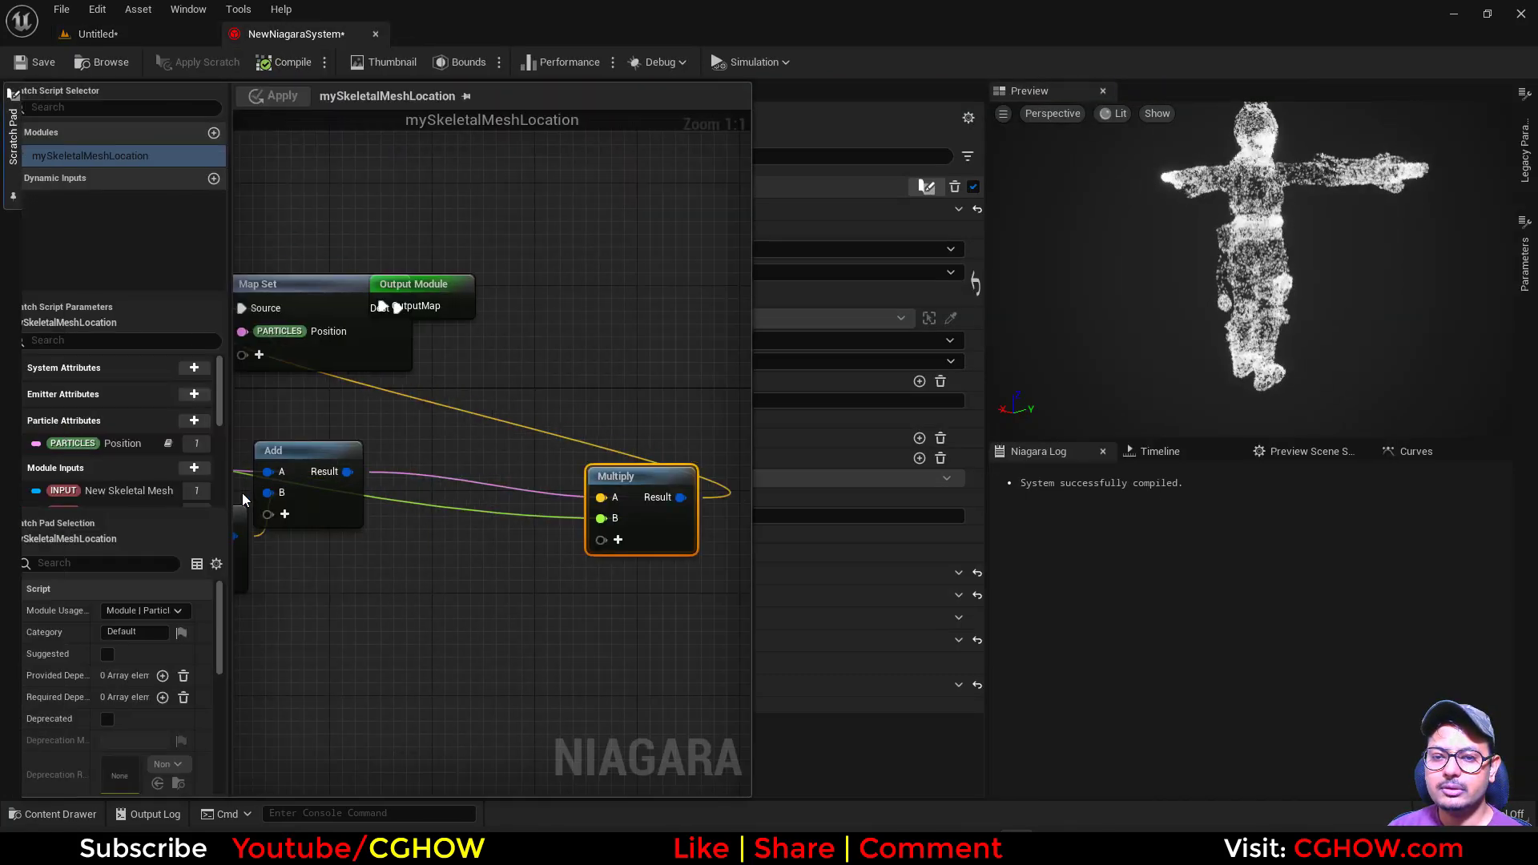
right_drag(490, 457, 739, 452)
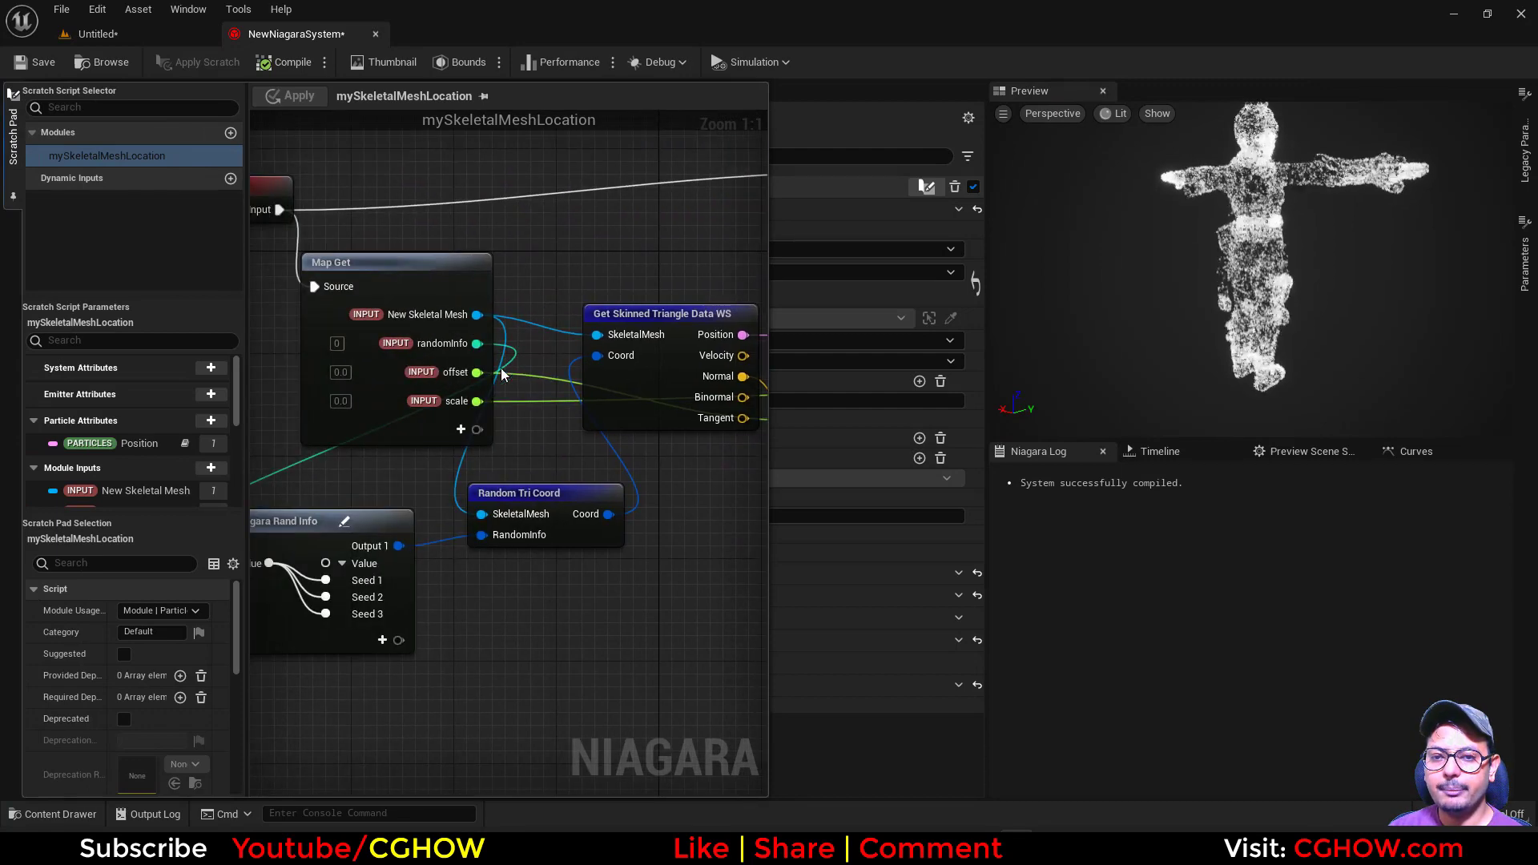
drag(613, 232, 613, 231)
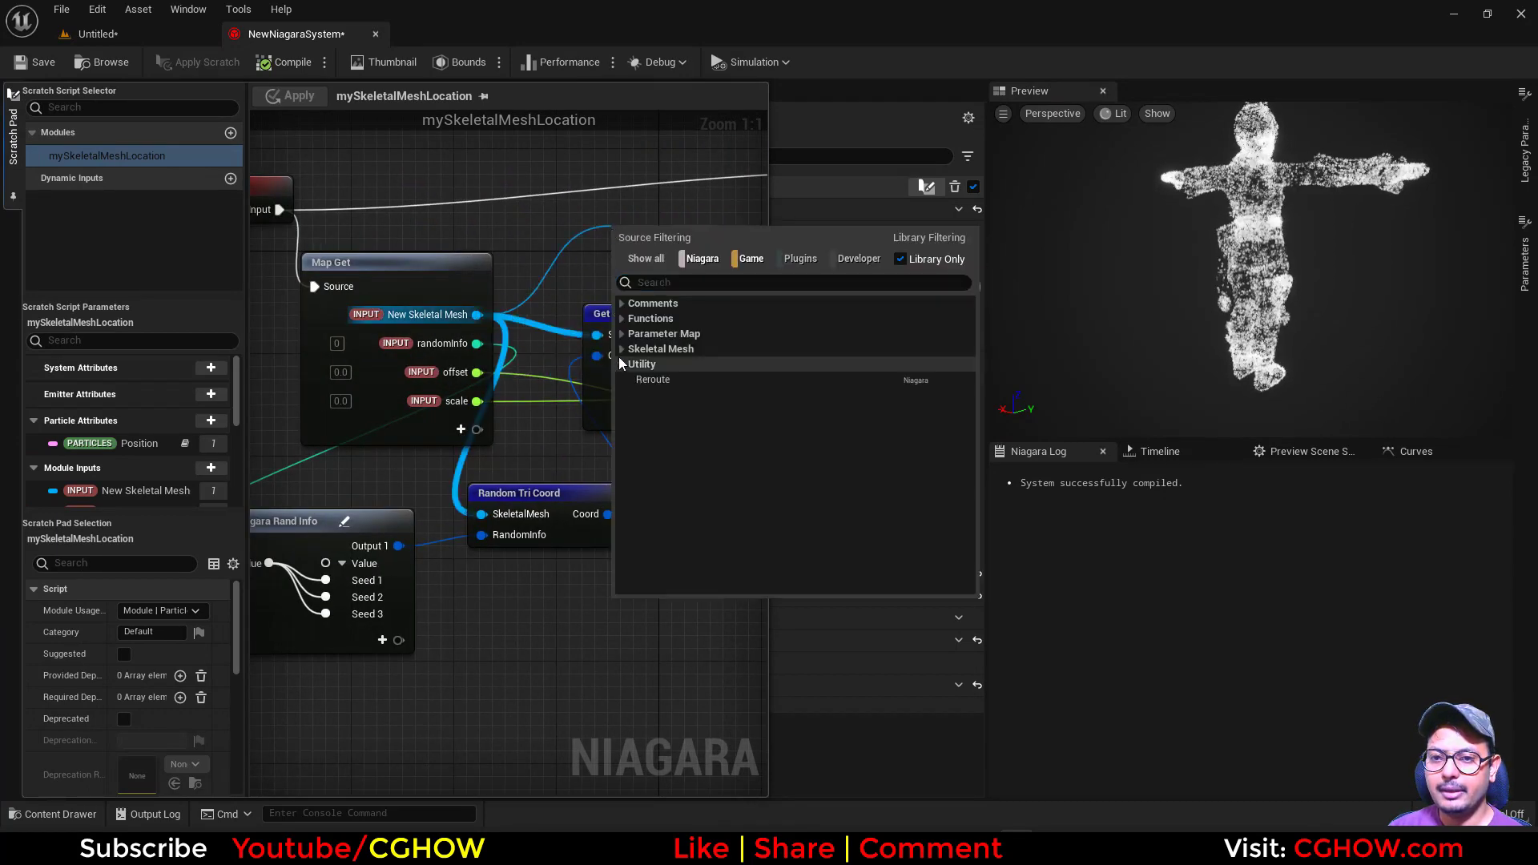
click(622, 350)
scroll(738, 440, down, 10)
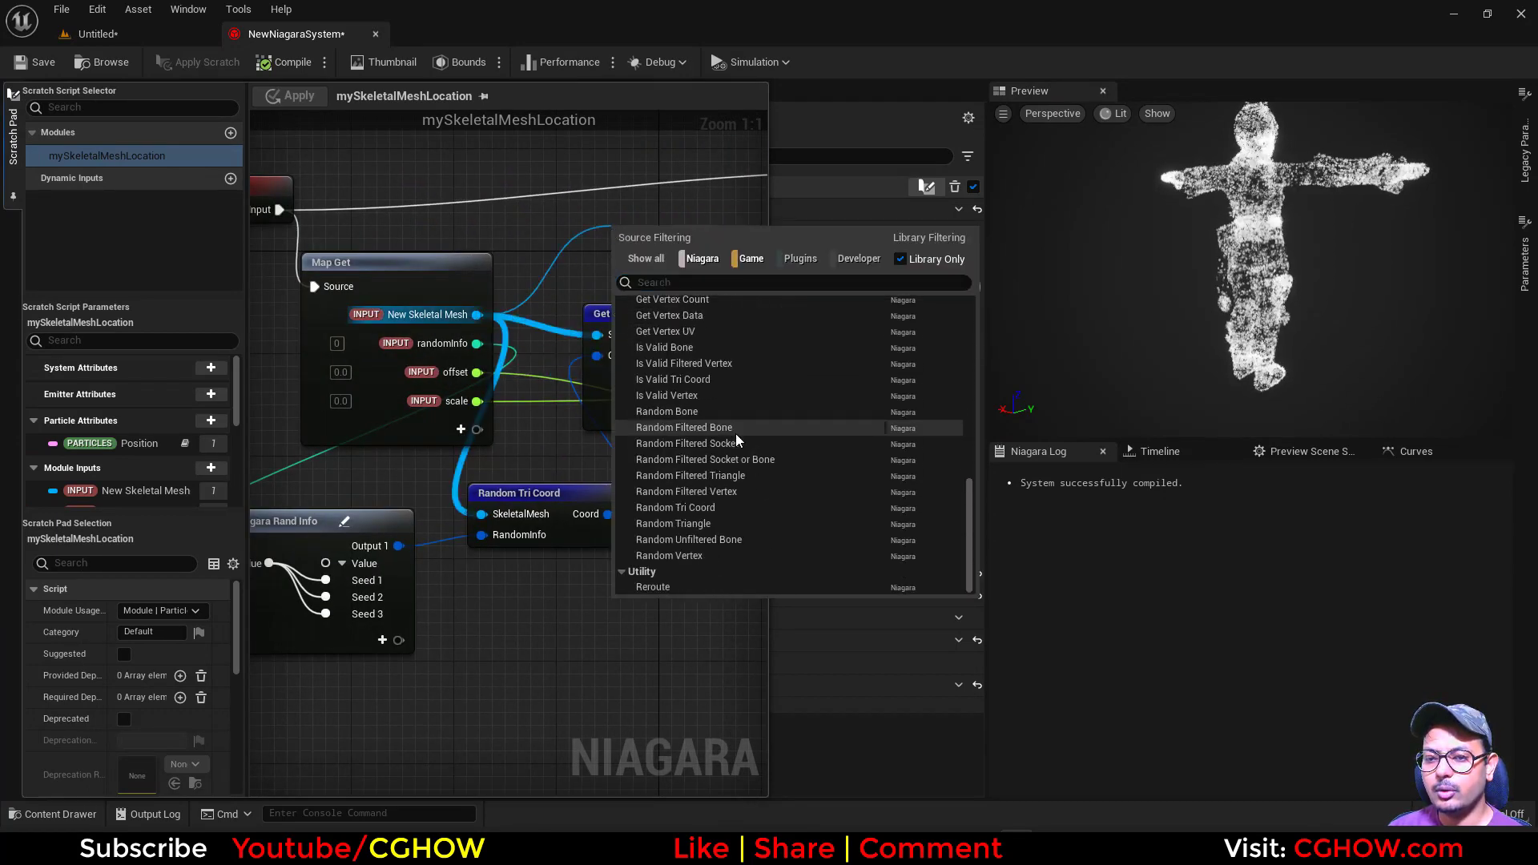
click(653, 709)
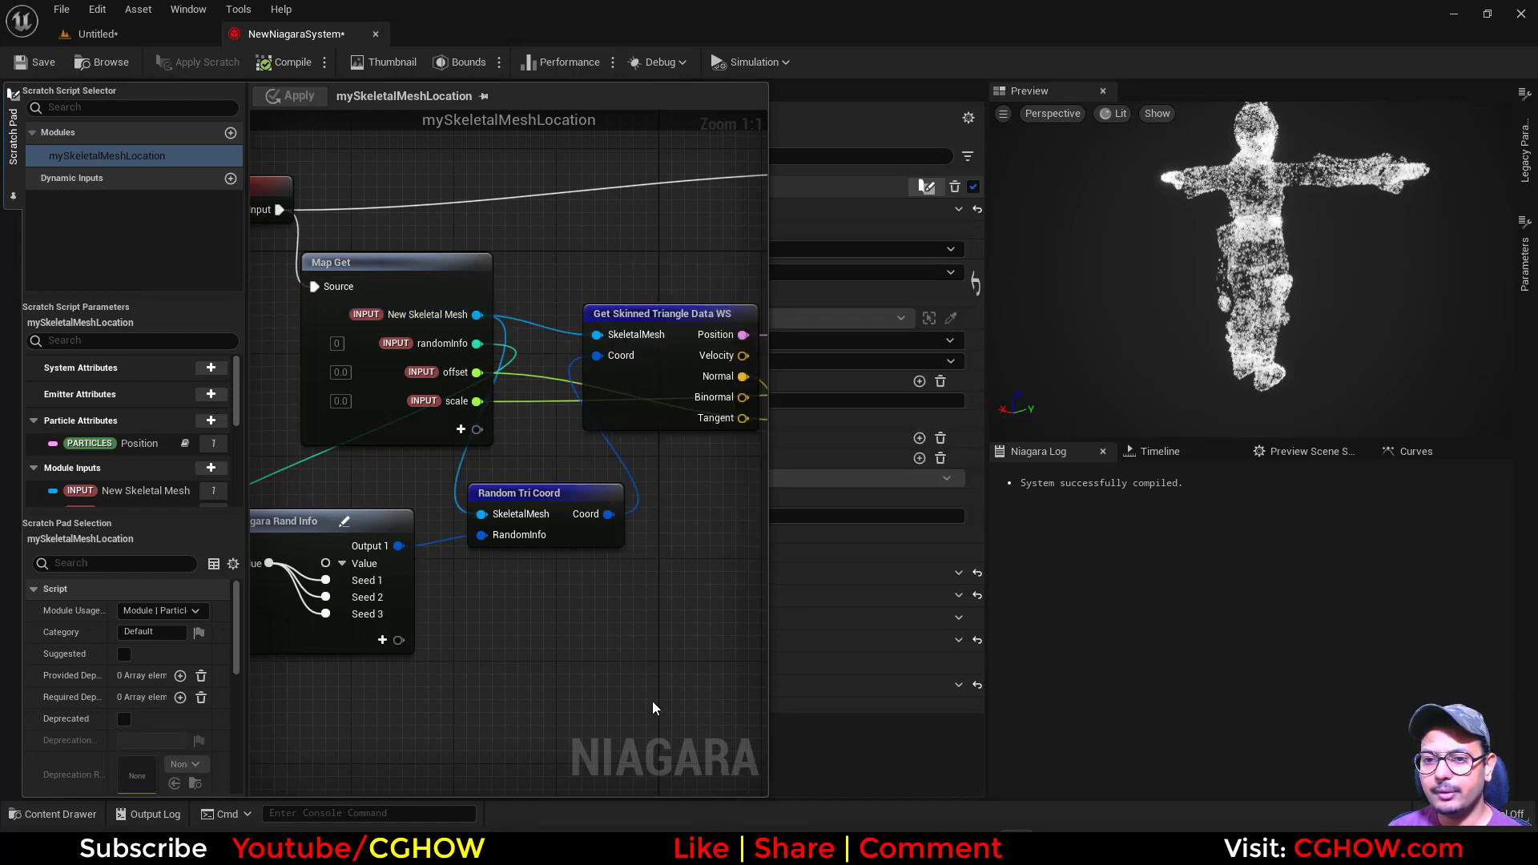
Review the node chain from the triangle data through Add and Multiply to Particles Position, and leave the module graph
right_drag(503, 358, 373, 353)
right_drag(695, 586, 583, 588)
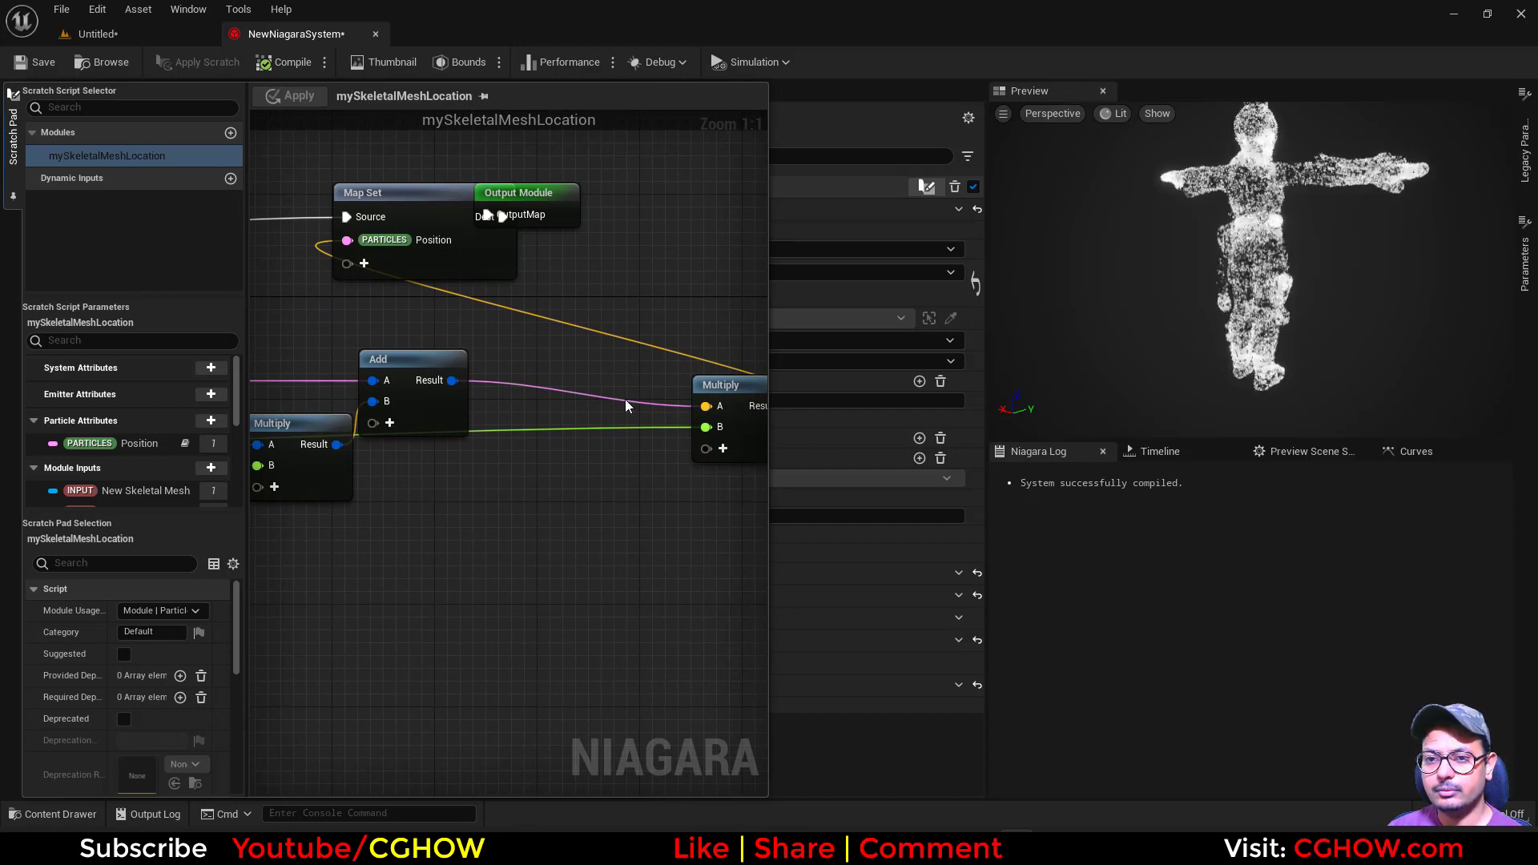
right_drag(558, 522, 402, 546)
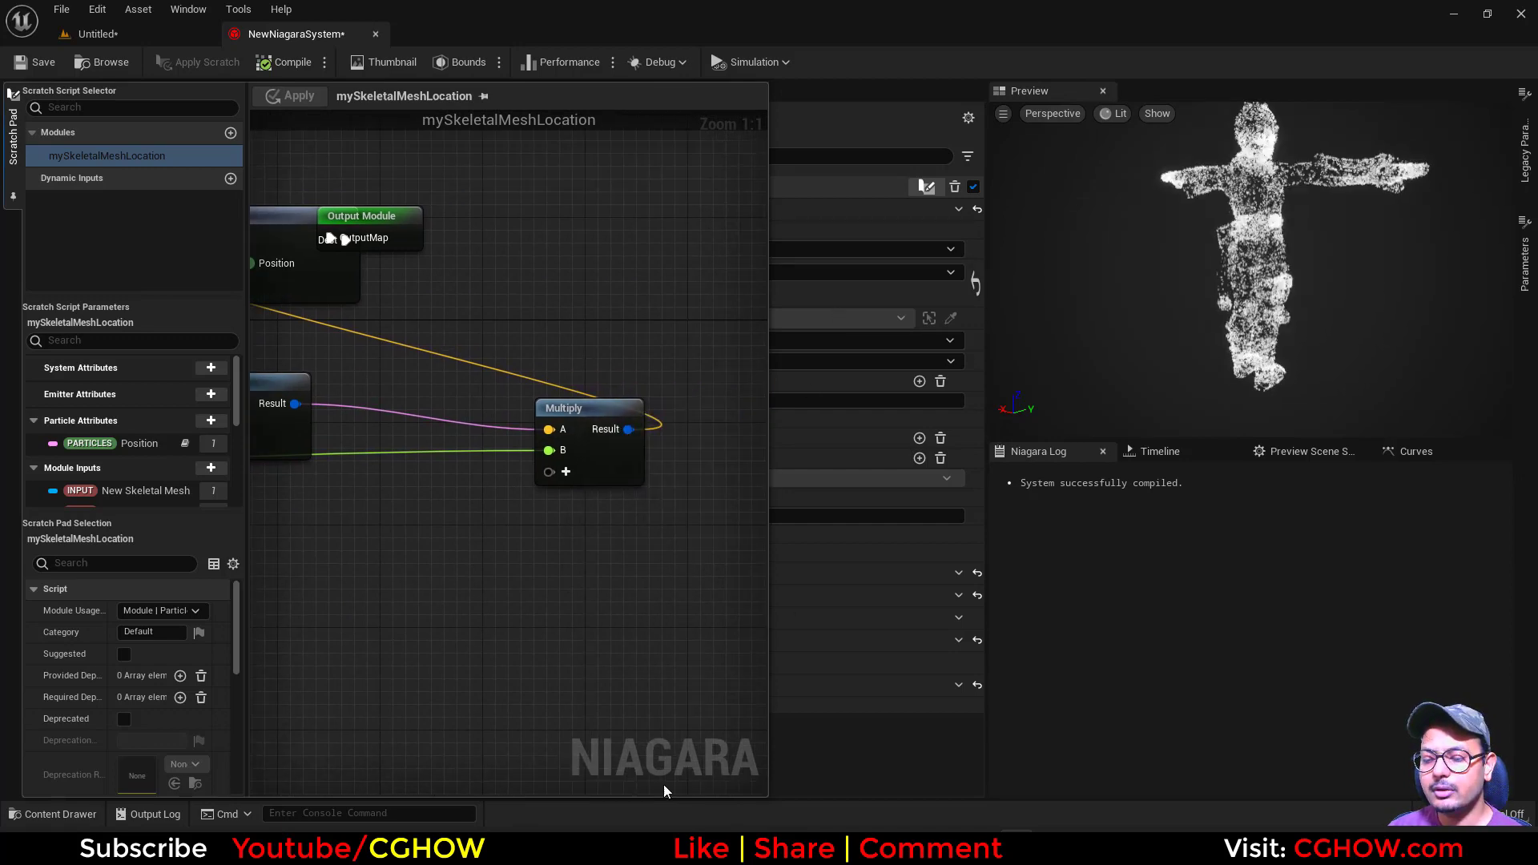
click(864, 732)
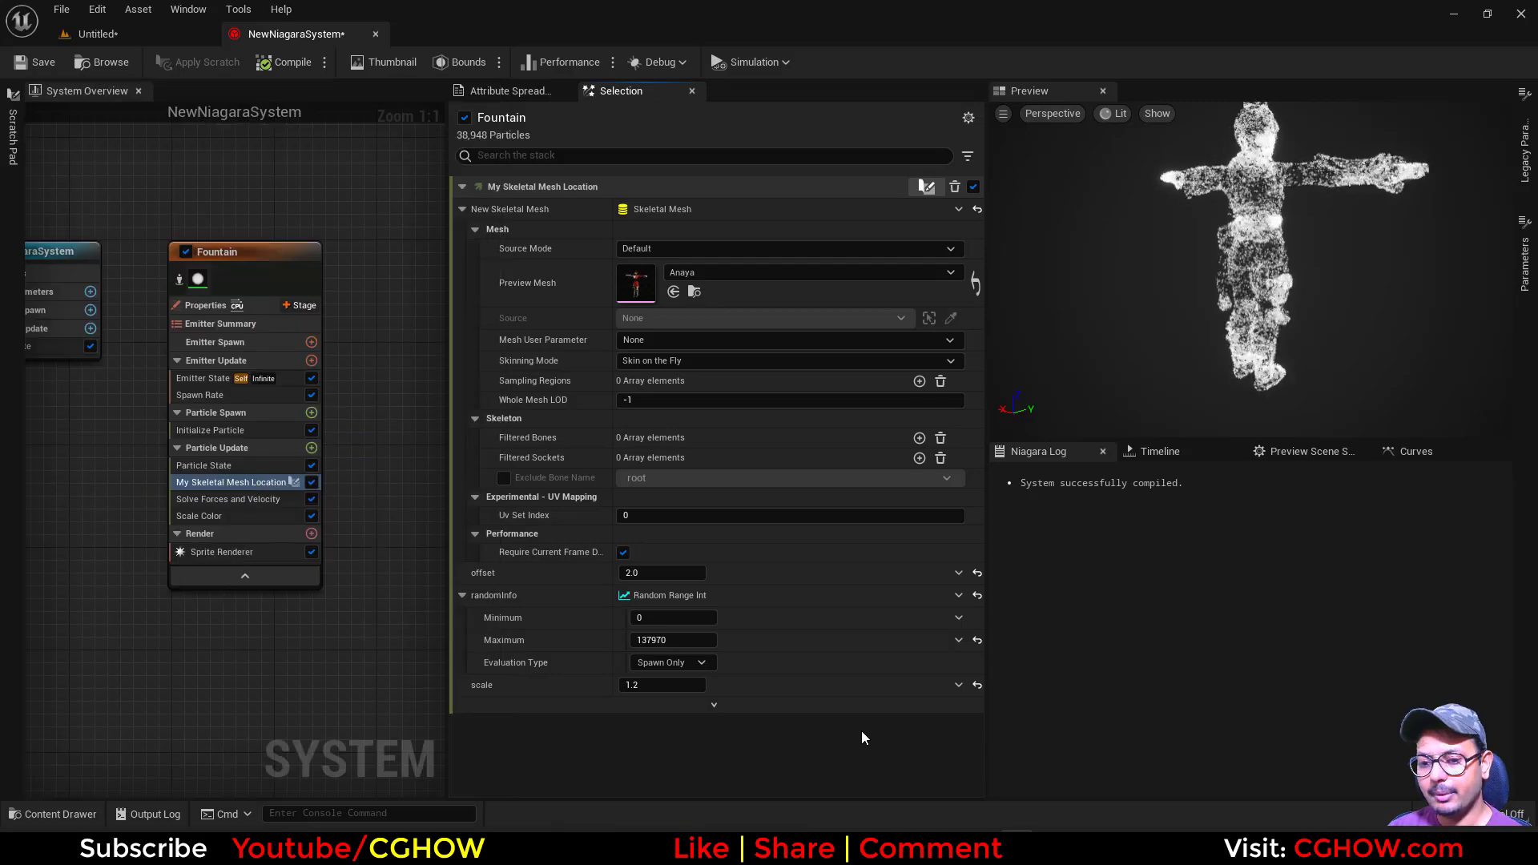